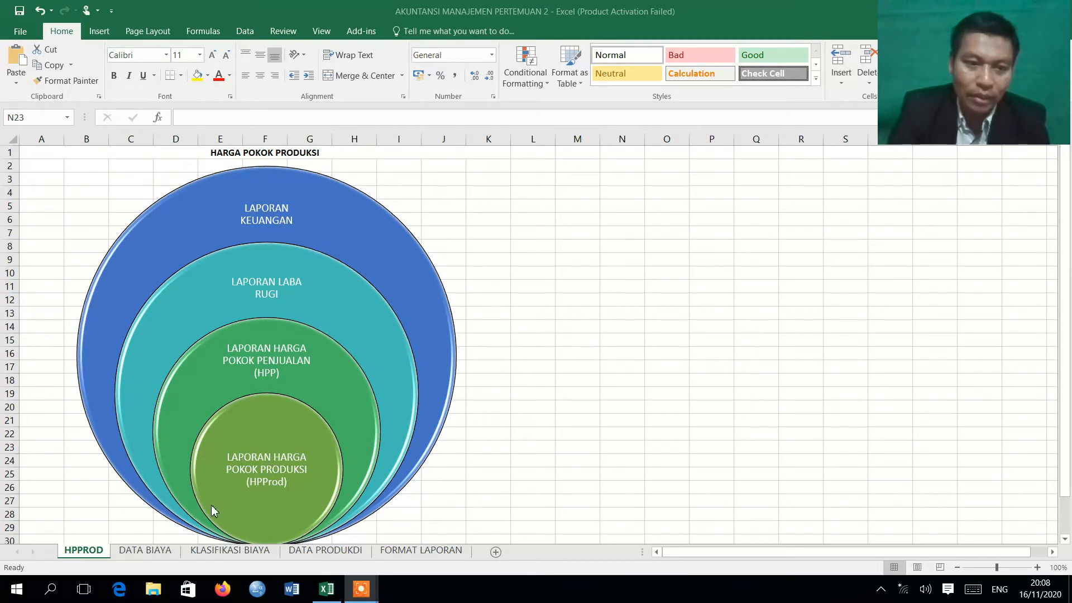
Open the DATA BIAYA sheet and review its cost list from GAJI POTONG down to the TOTAL row
left_click(156, 550)
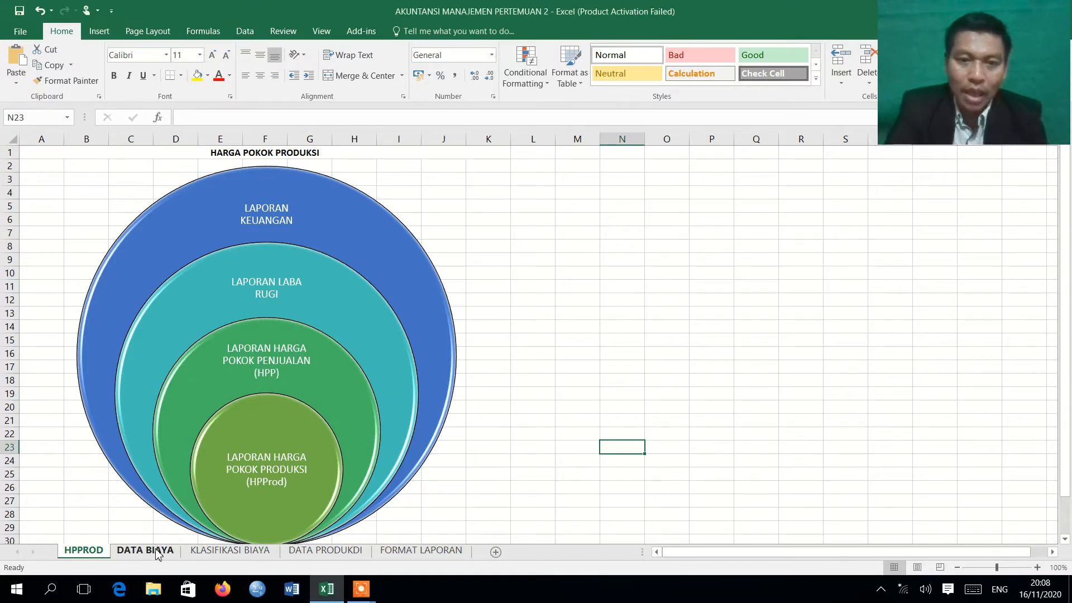
left_click(157, 552)
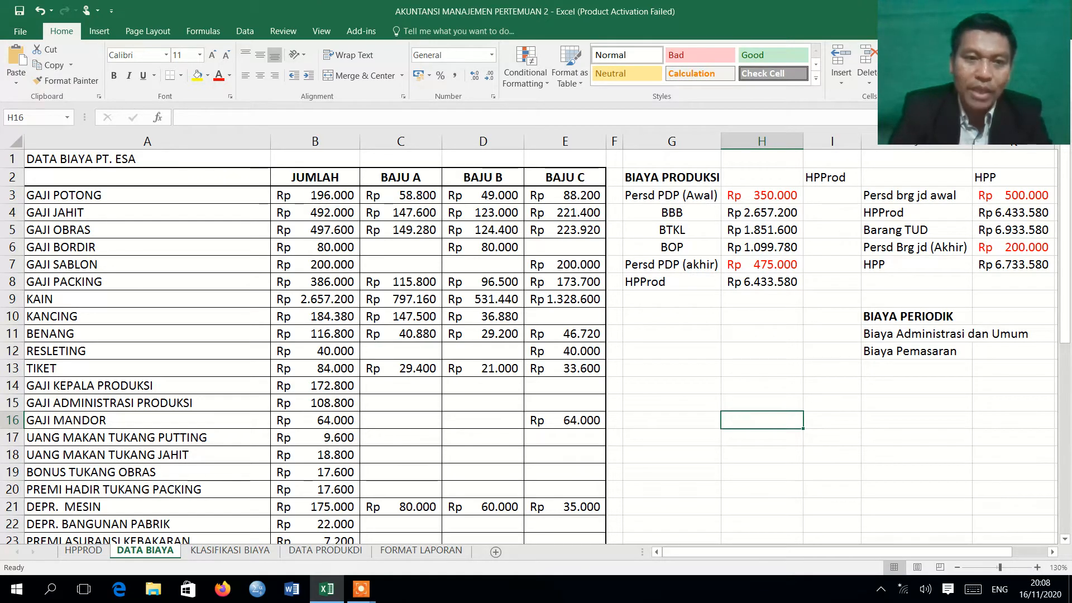
left_click(246, 194)
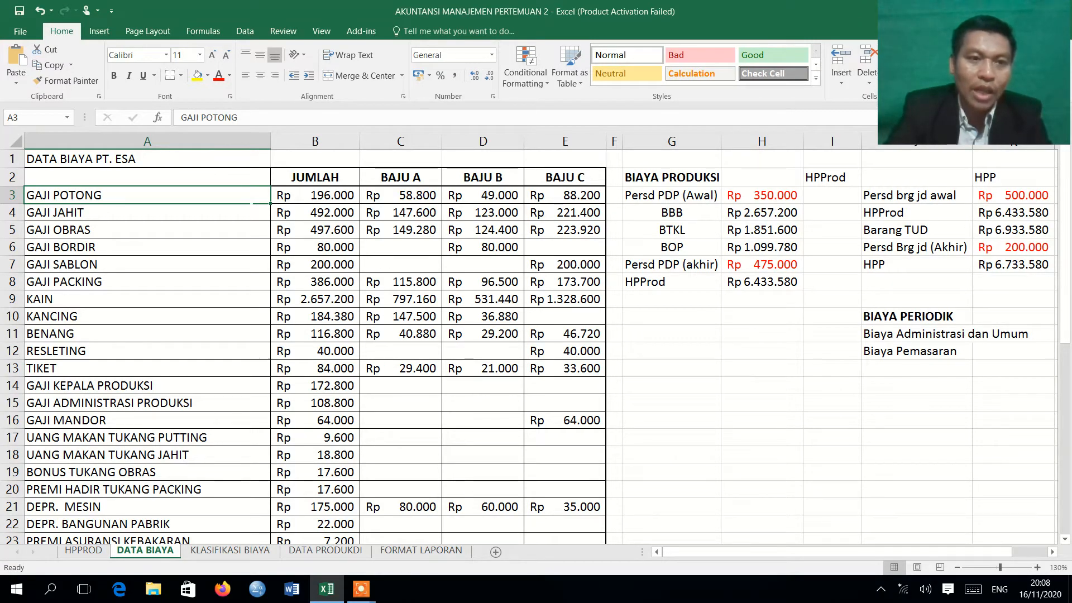
left_click_drag(260, 202, 253, 232)
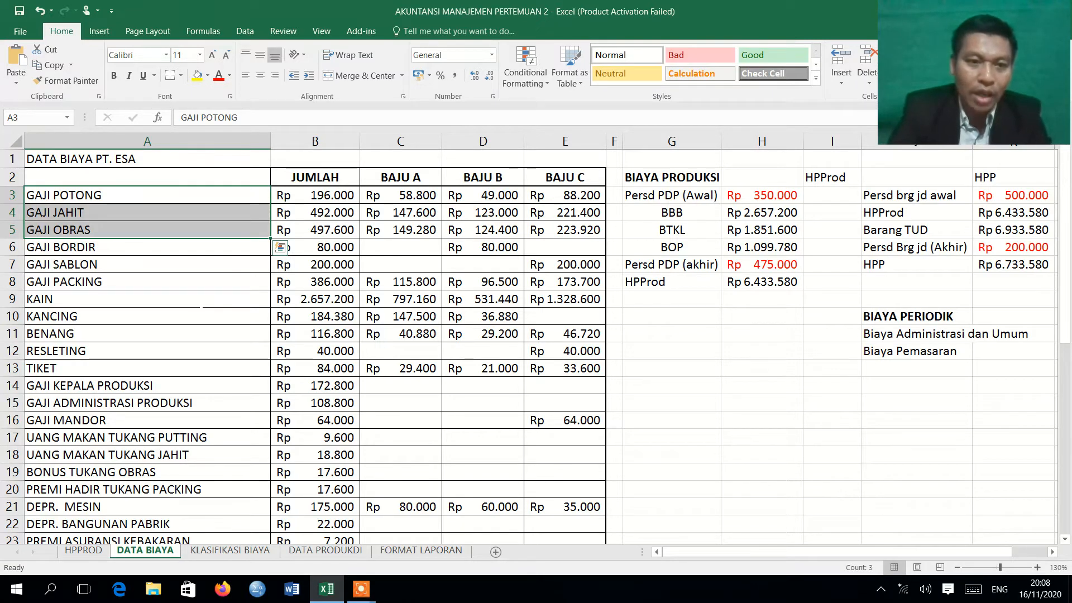
left_click(191, 300)
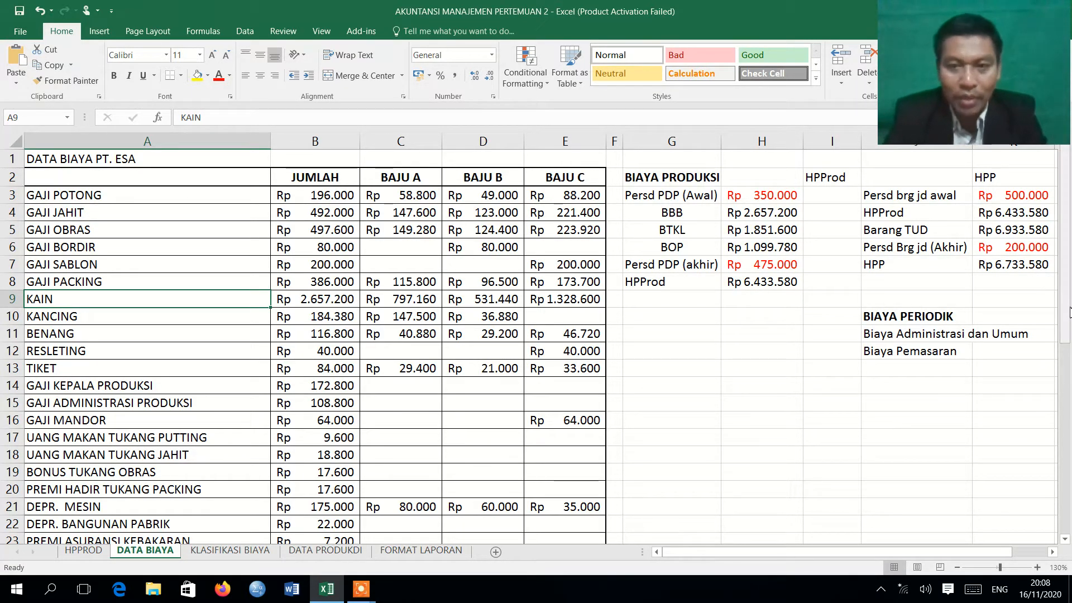
left_click_drag(1065, 313, 1065, 497)
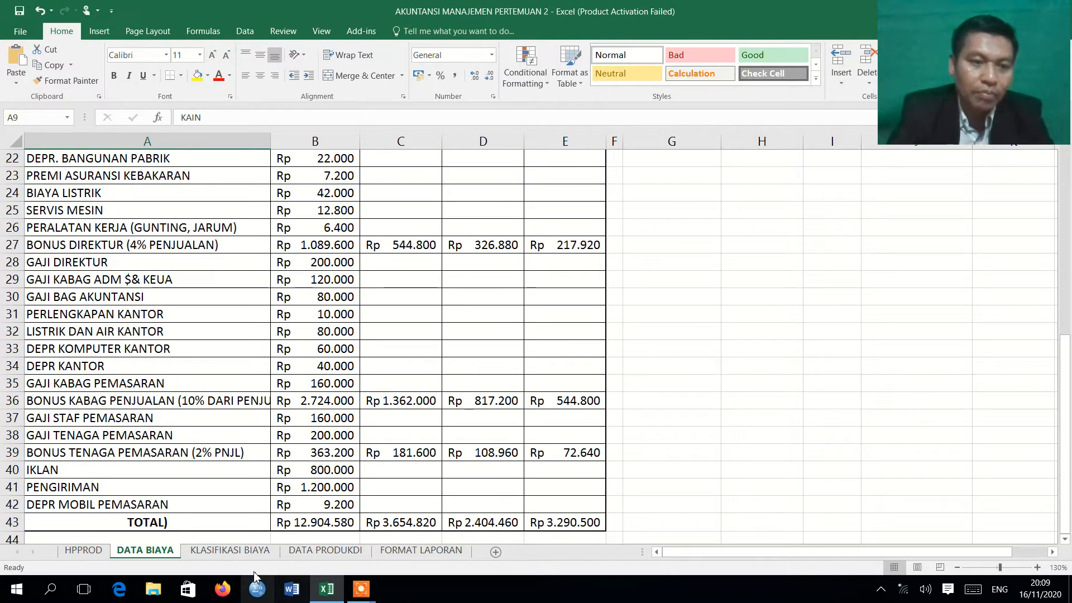
left_click(96, 510)
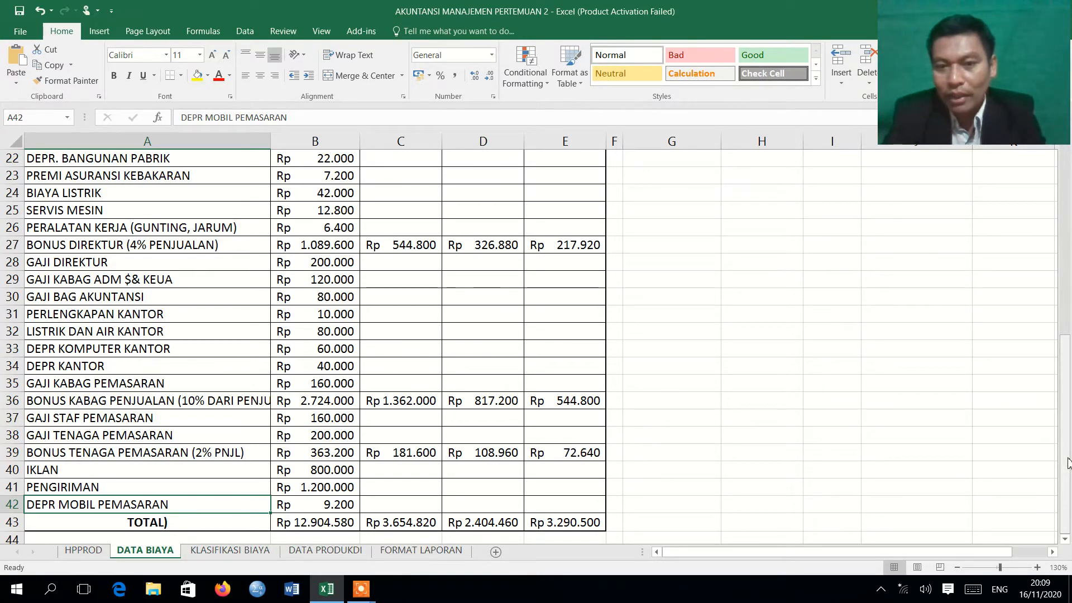
left_click_drag(1067, 463, 1069, 204)
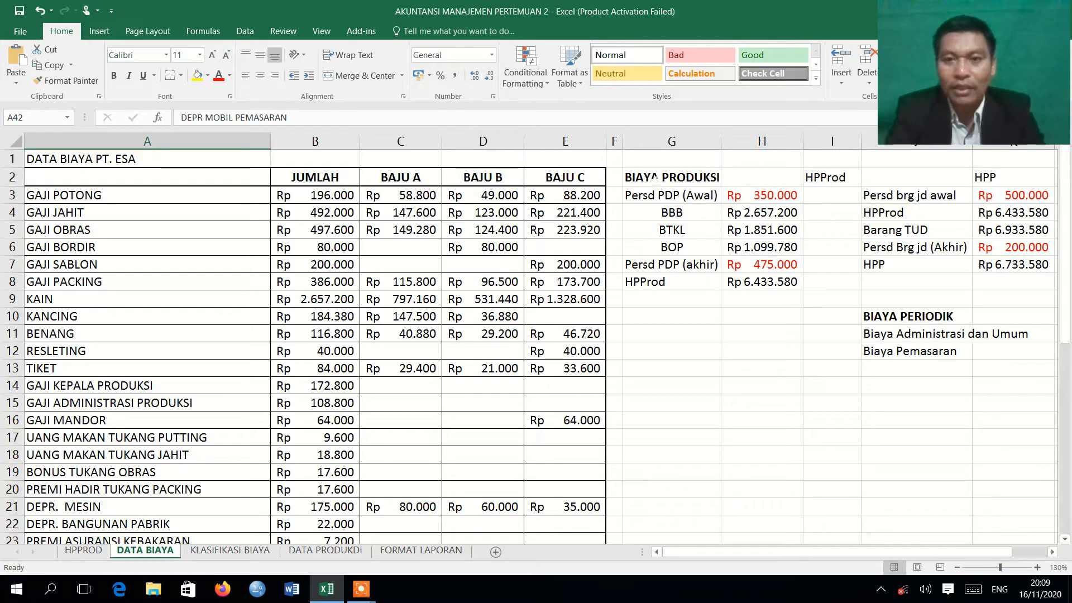
Examine the BIAYA PRODUKSI block on the DATA BIAYA sheet, including BBB, BTKL, BOP, Persd PDP (Awal) and the HPProd formula
left_click(669, 178)
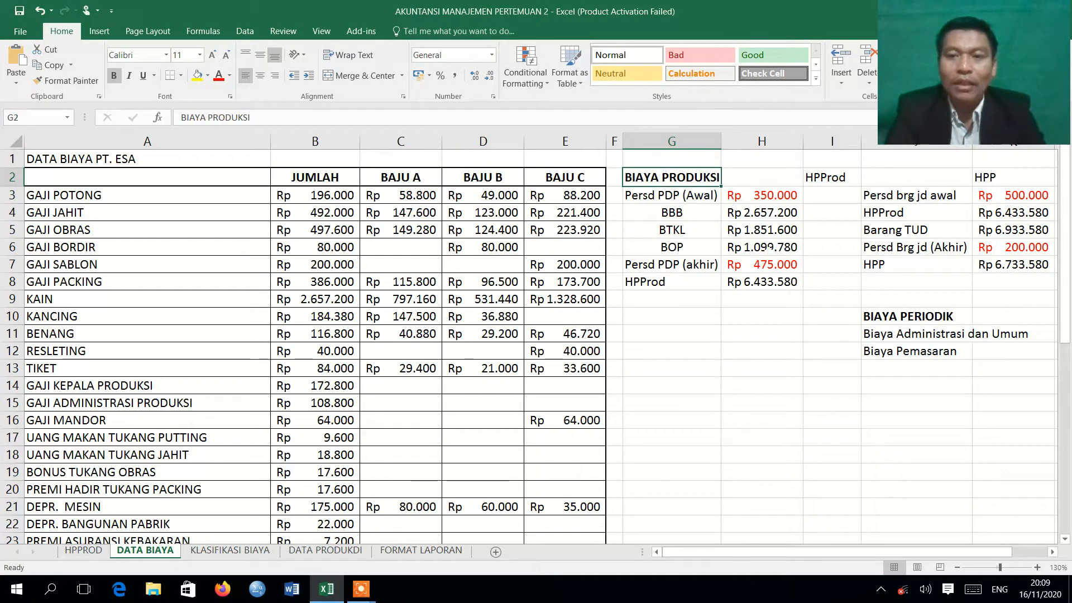
left_click(897, 316)
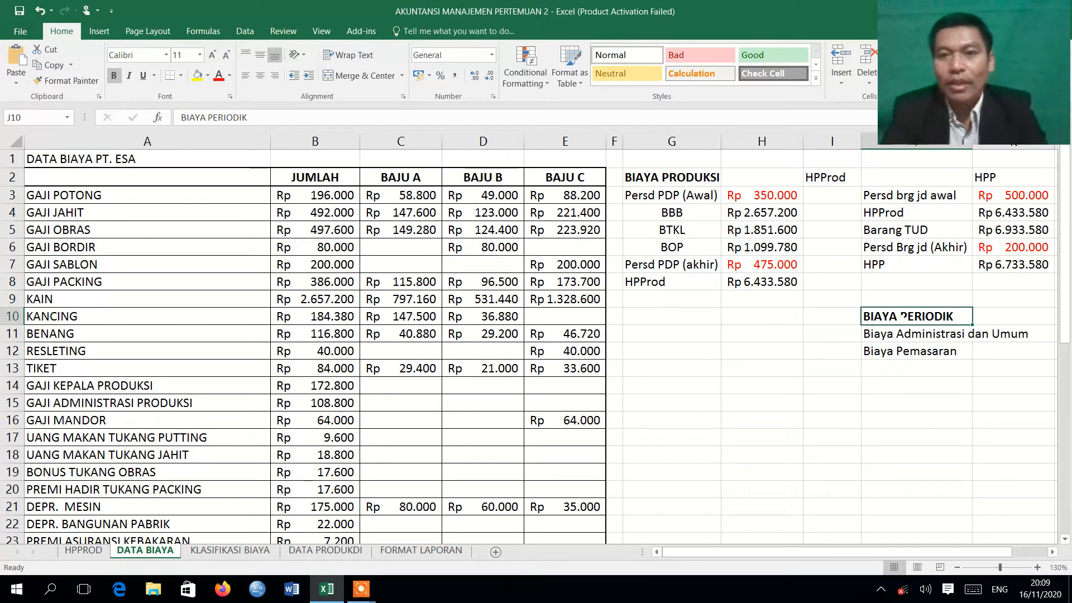
left_click(684, 177)
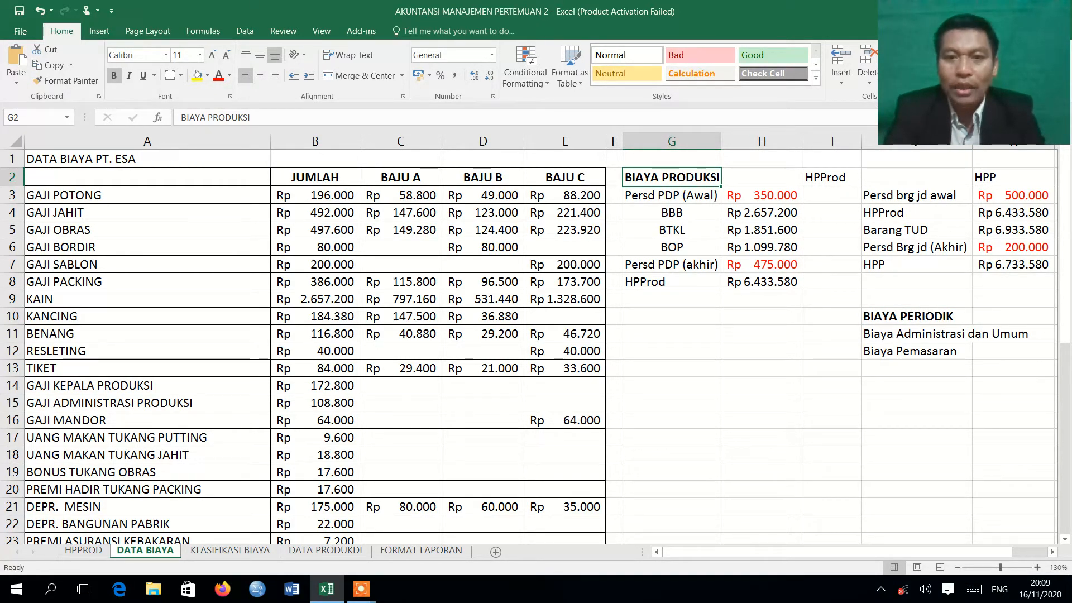
left_click(659, 283)
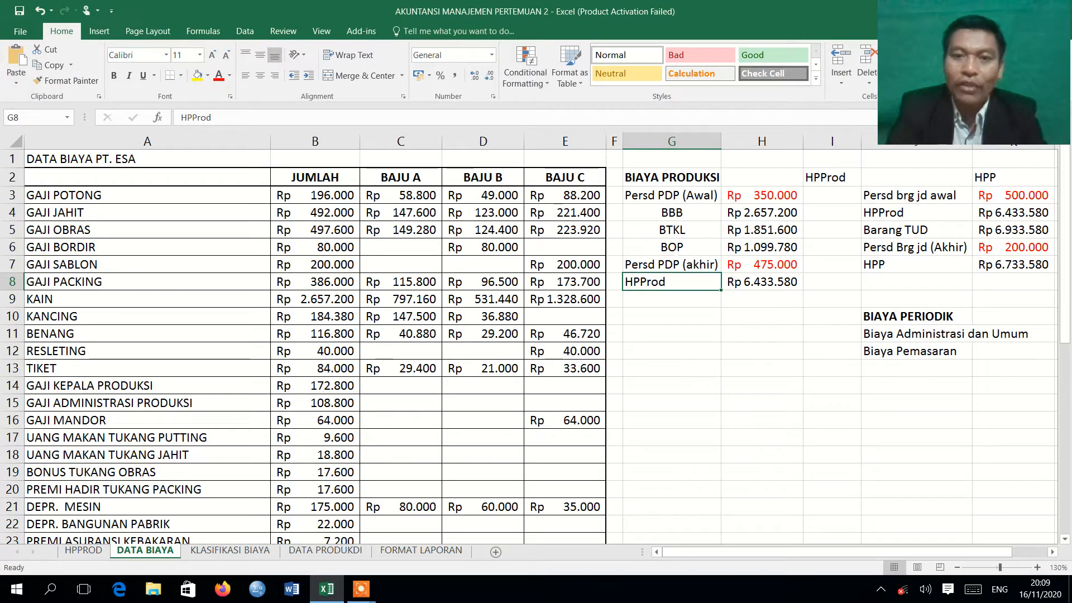
left_click(693, 247)
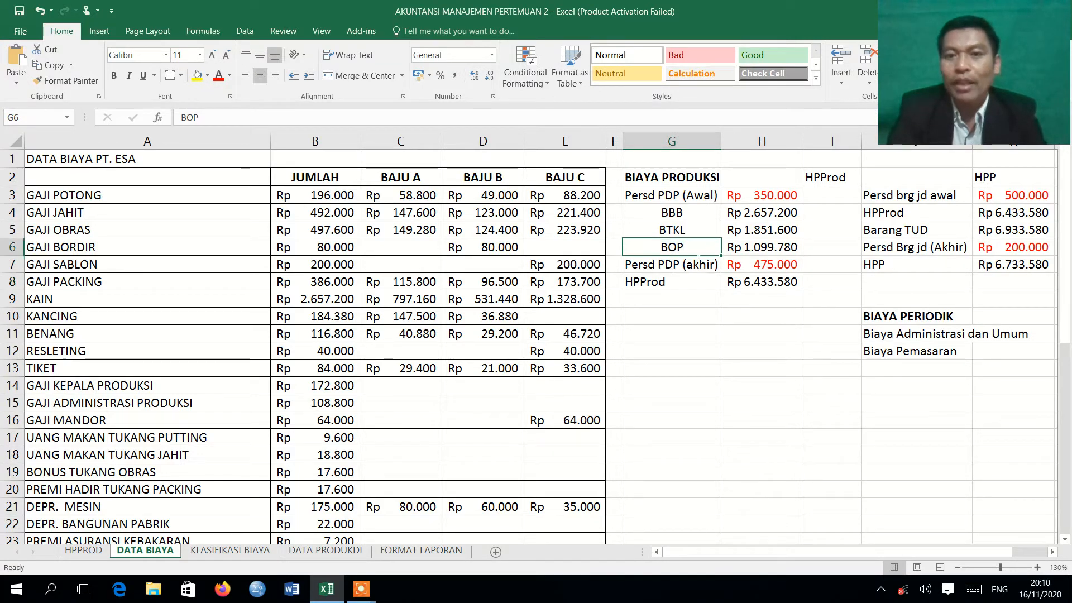
left_click(673, 212)
left_click_drag(673, 213, 688, 249)
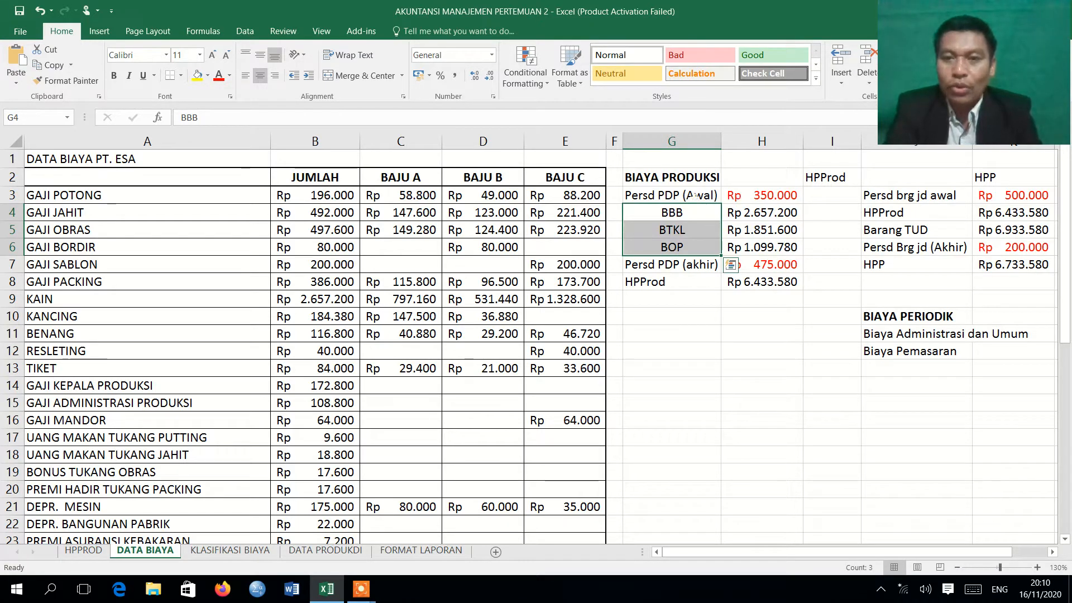
left_click(694, 196)
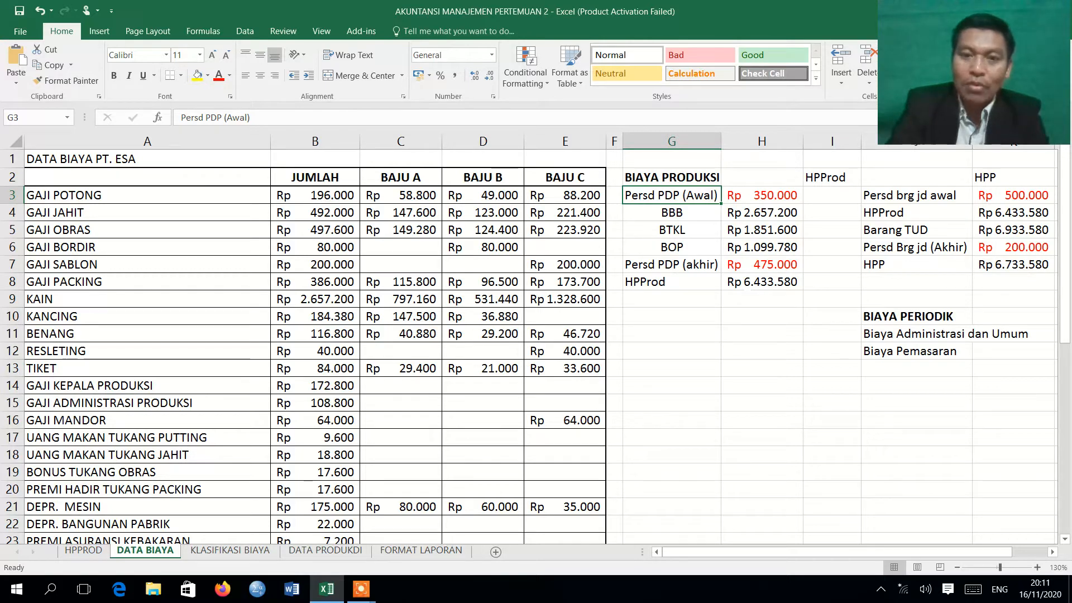
left_click(756, 290)
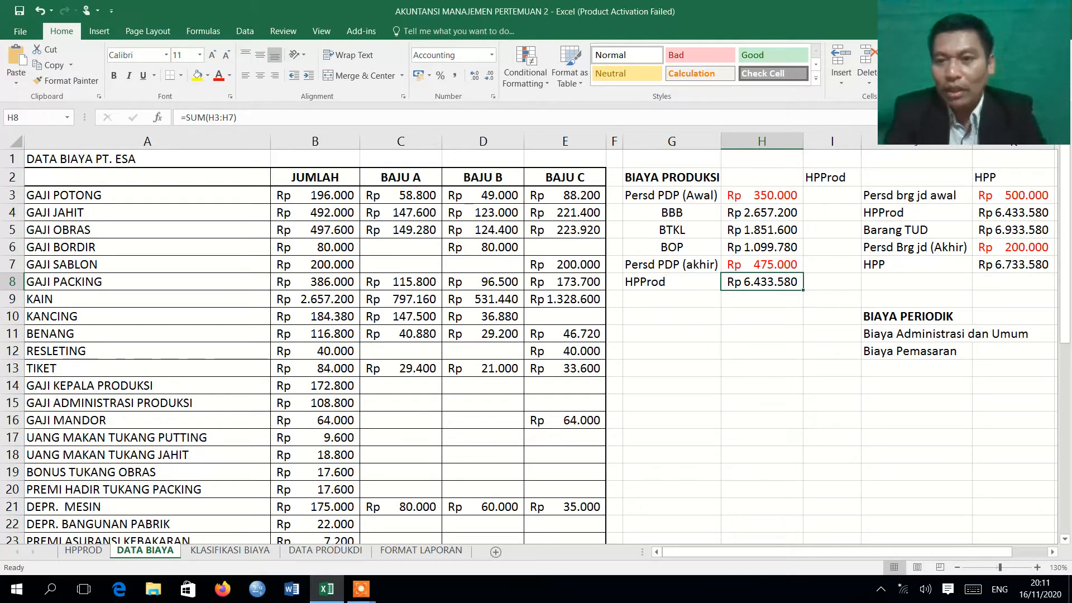
Examine the HPP calculation in J2:K7 and the BIAYA PERIODIK heading below it
right_click(886, 177)
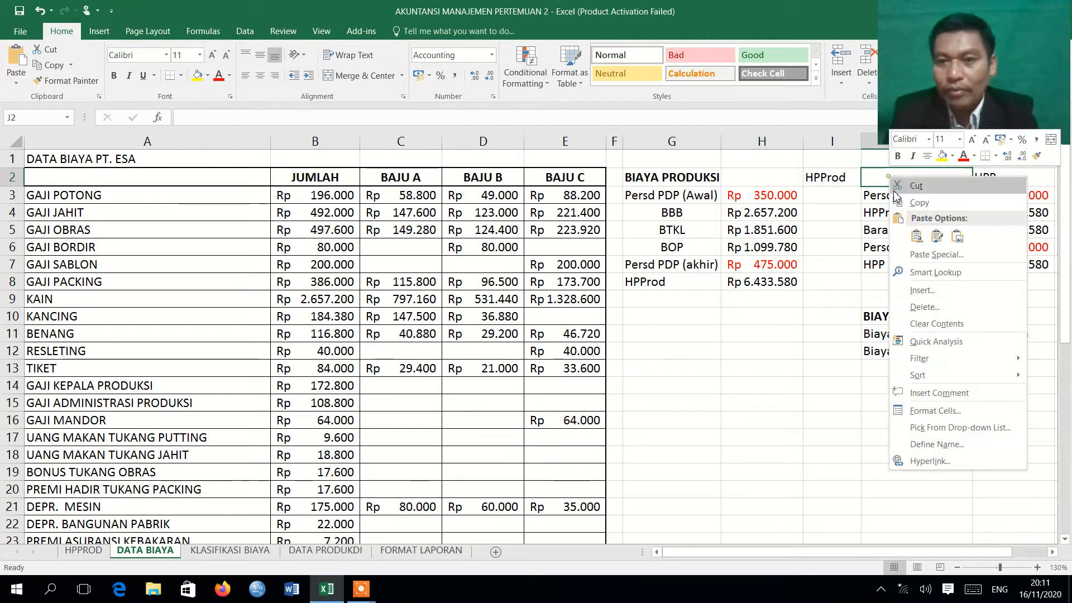
left_click(938, 234)
left_click(875, 176)
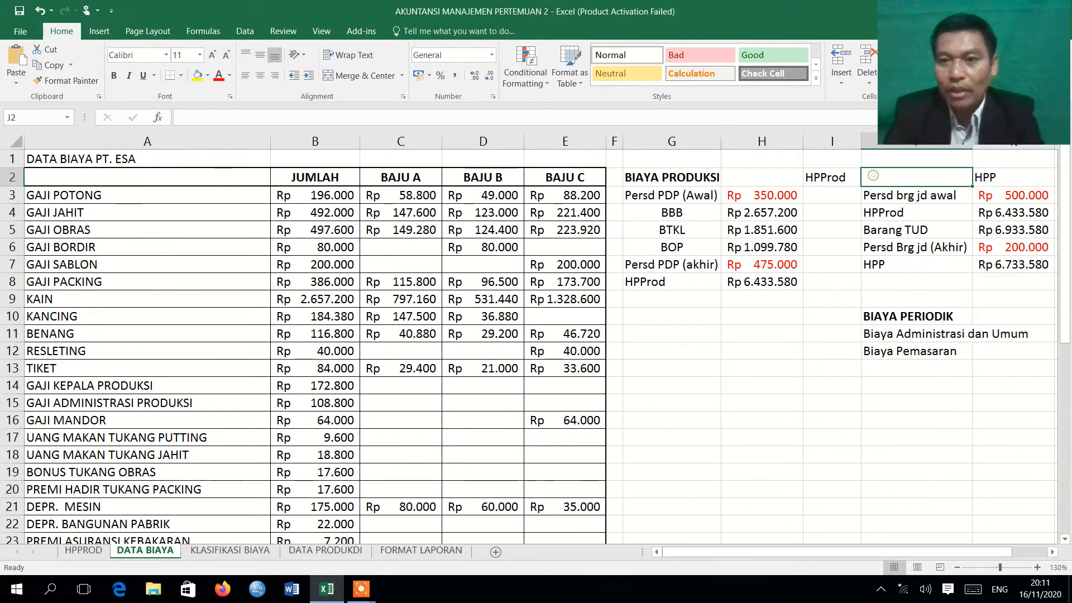
left_click_drag(894, 178, 999, 265)
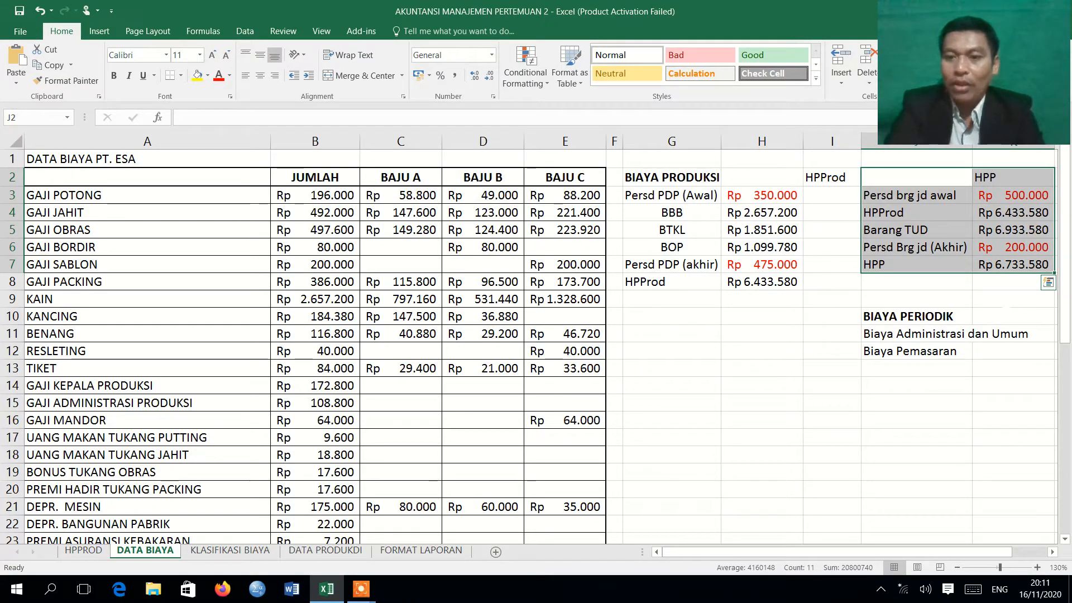
left_click(940, 316)
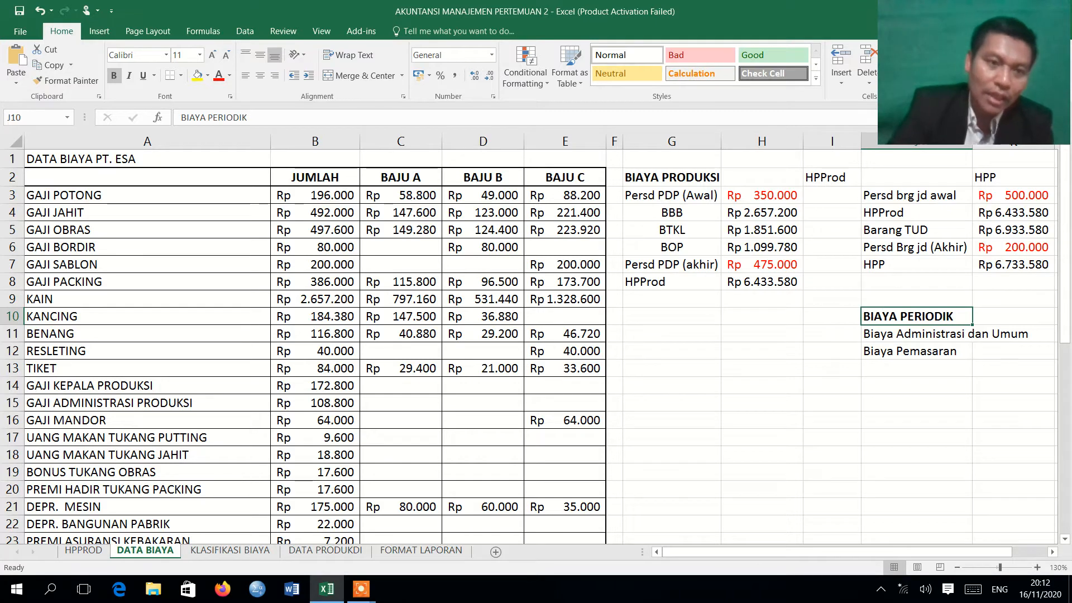
Compare the BBB group on the KLASIFIKASI BIAYA sheet with the KANCING, BENANG, RESLETING and KAIN entries on the DATA BIAYA sheet
left_click(192, 144)
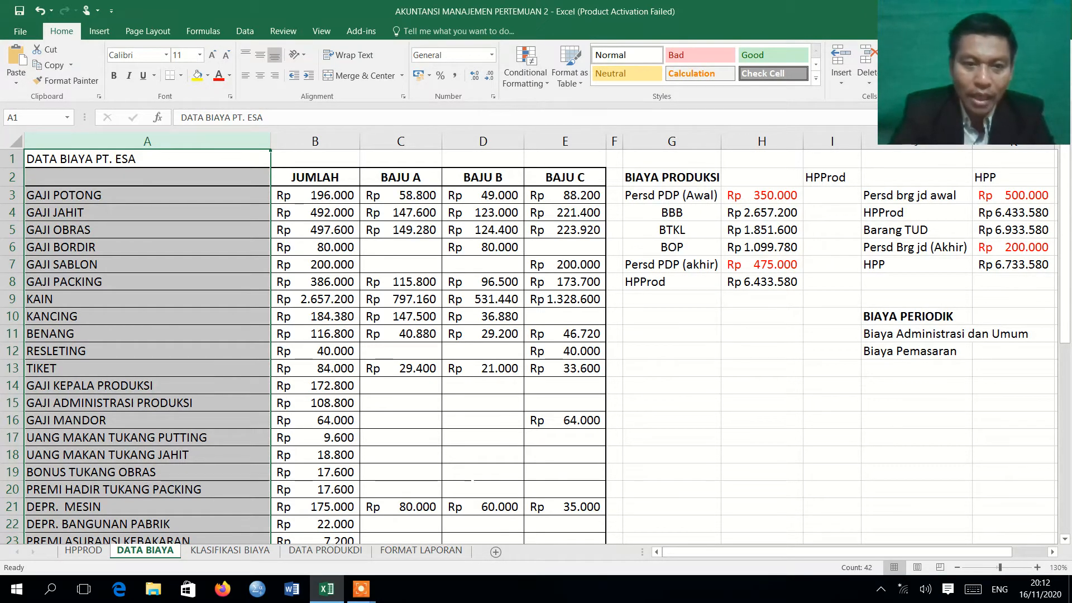
left_click(229, 551)
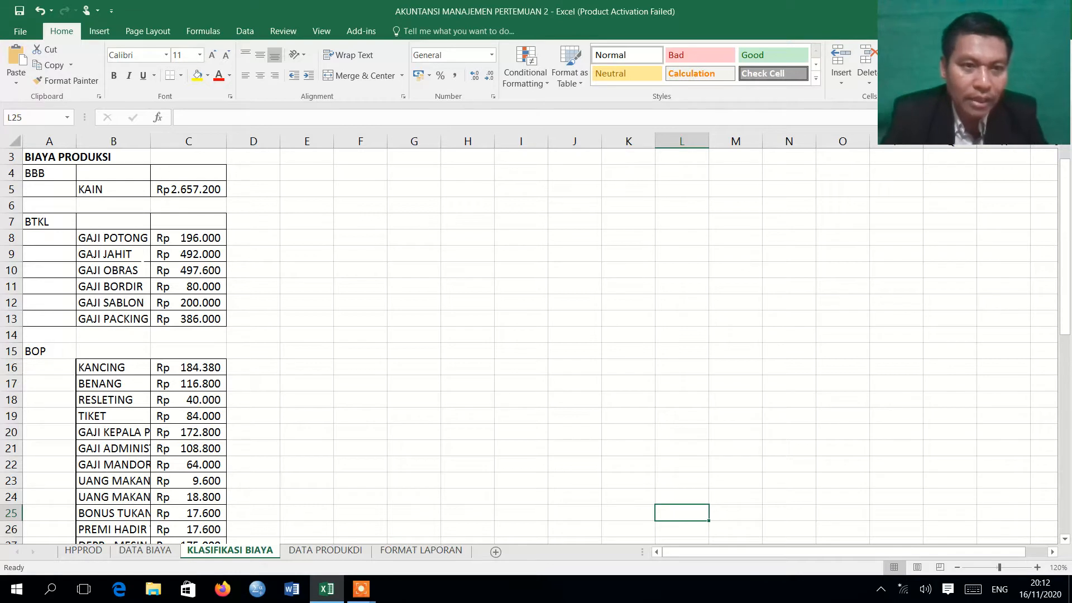
left_click(54, 177)
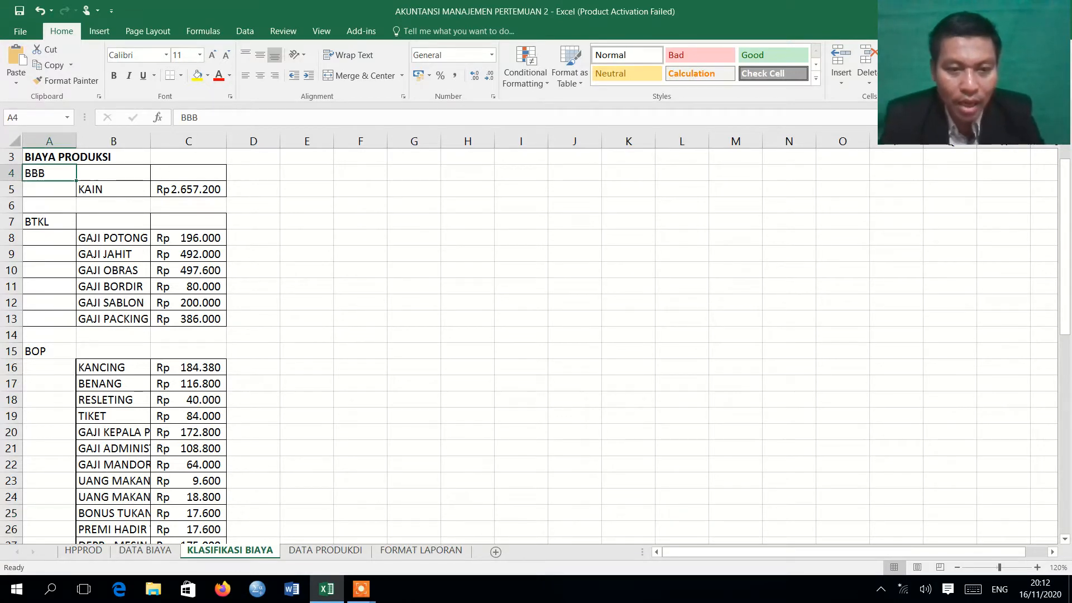
left_click(144, 550)
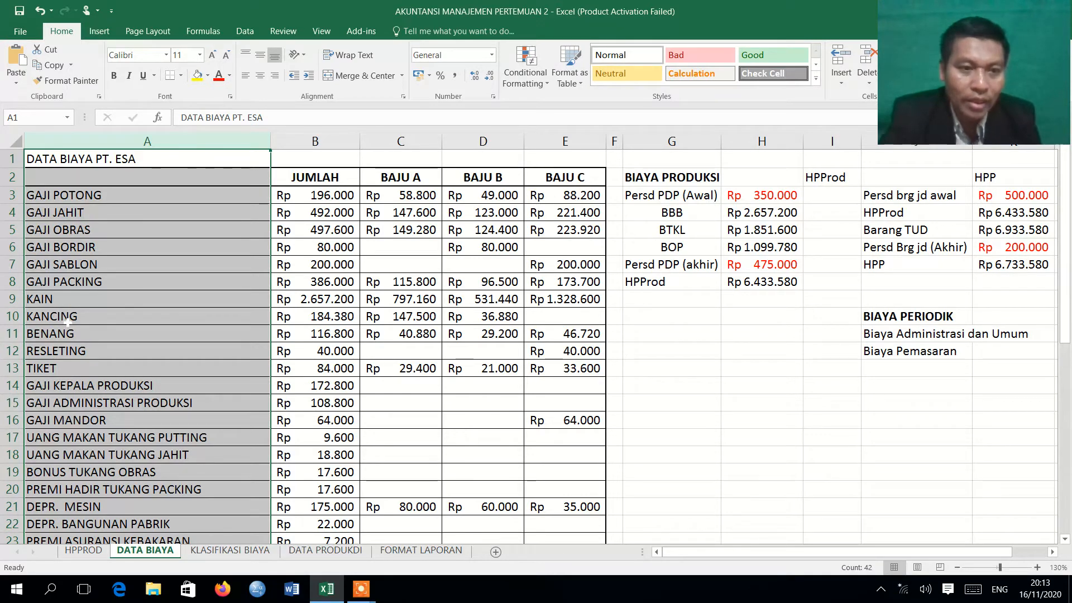
left_click_drag(67, 322, 73, 351)
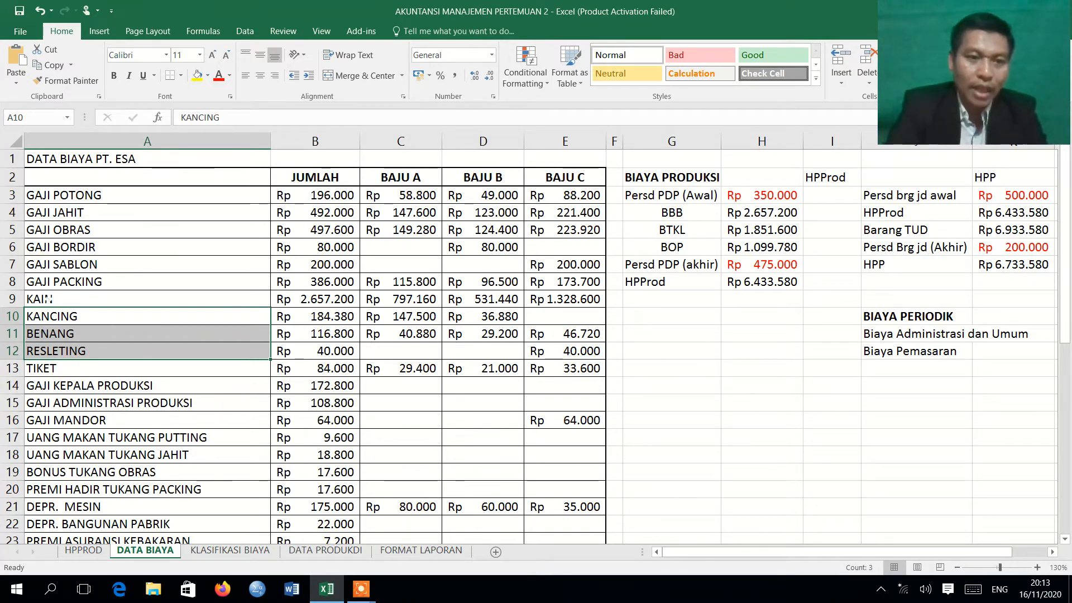
left_click(12, 299)
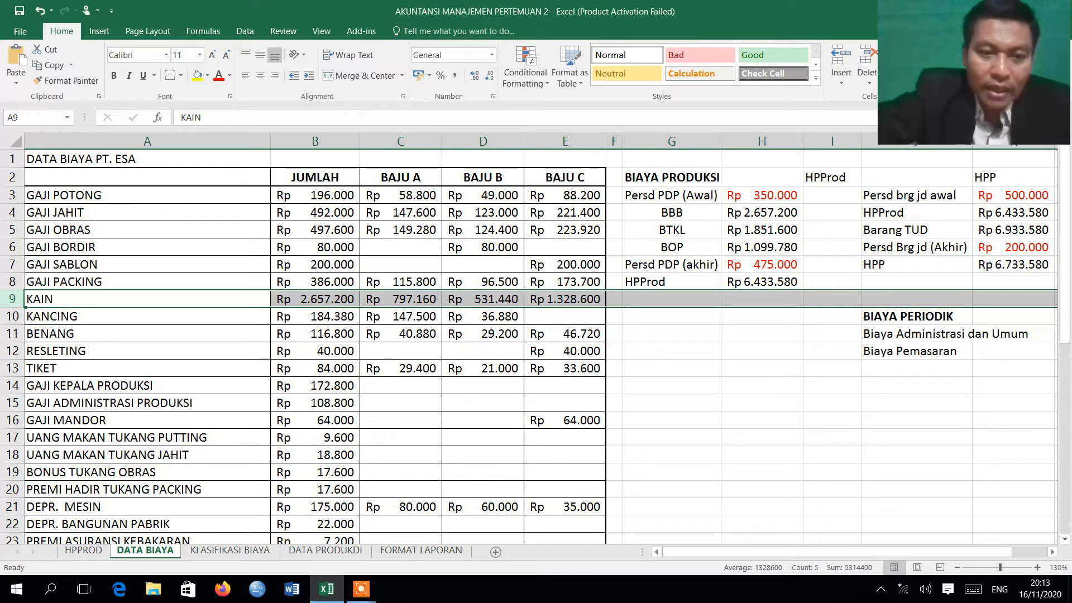
On the KLASIFIKASI BIAYA sheet, check the KAIN amount's source formula and auto-fit column B to its contents
left_click(233, 550)
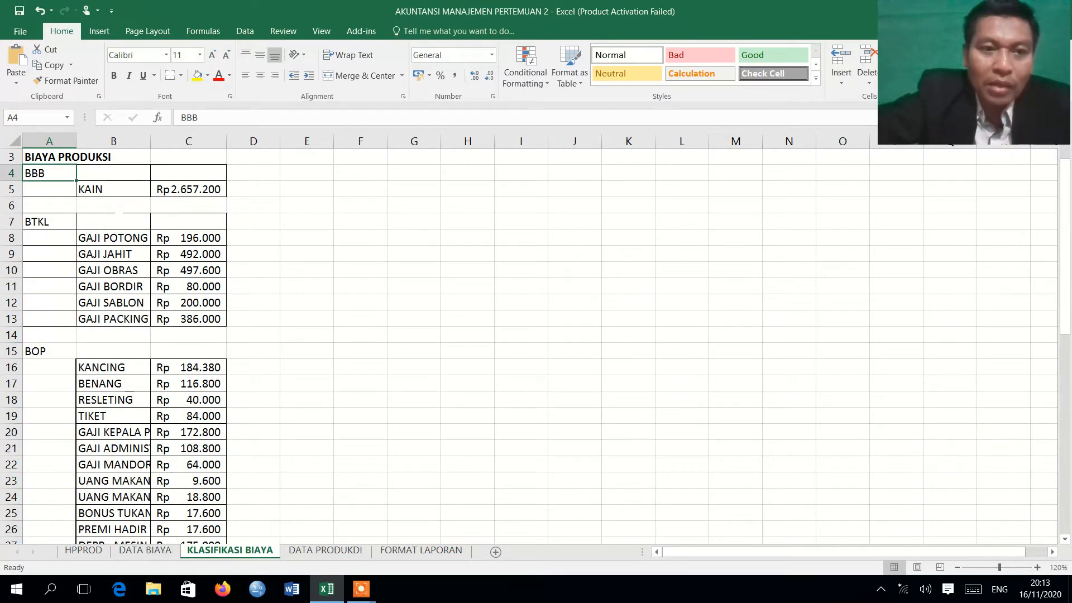
left_click(122, 194)
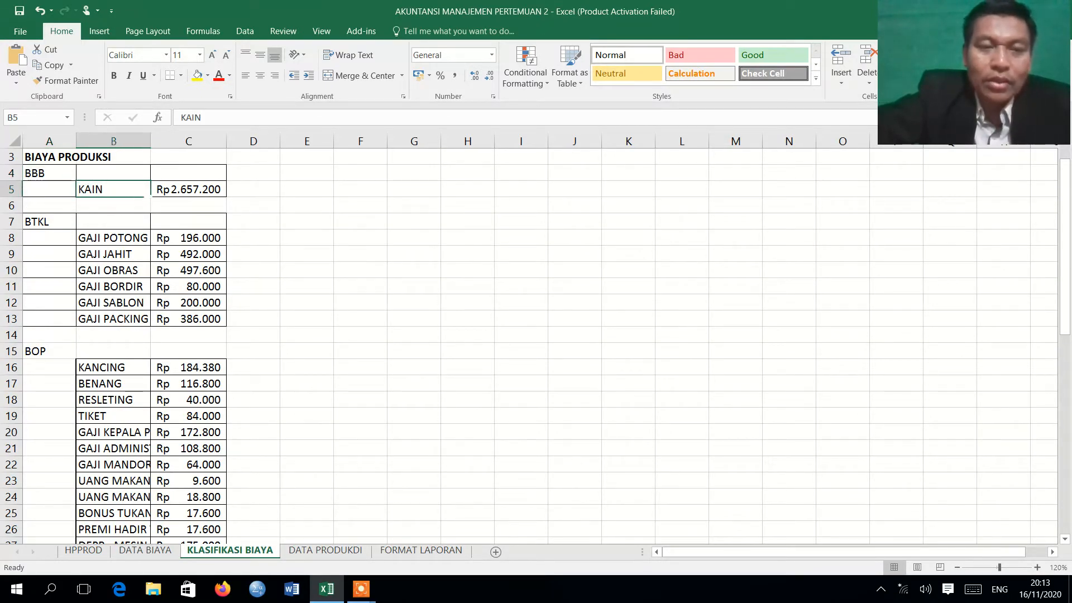
left_click(164, 190)
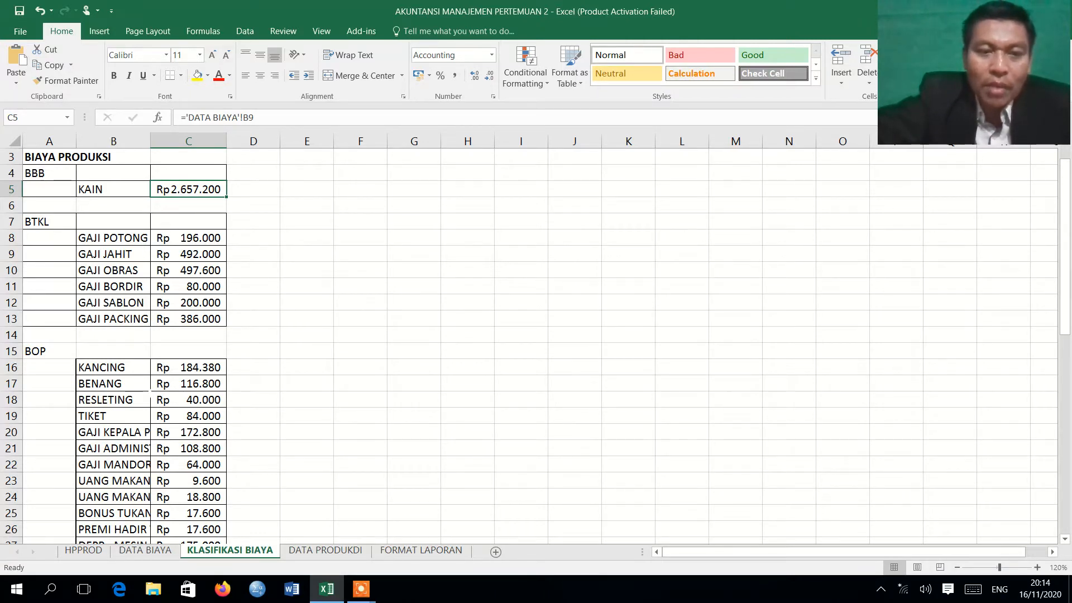
double_click(150, 141)
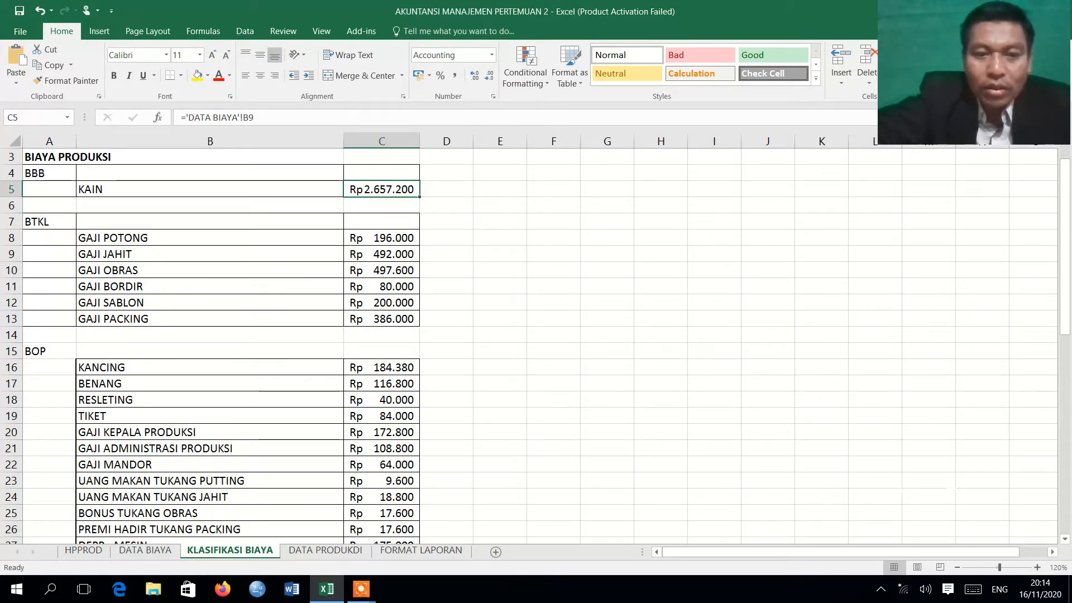
Examine the BOP items and the Biaya Administrasi dan Umum group under BIAYA PERIODIK on the KLASIFIKASI BIAYA sheet
left_click(1065, 540)
left_click(1065, 540)
left_click(1065, 540)
left_click(1065, 540)
left_click(1065, 540)
left_click(1065, 540)
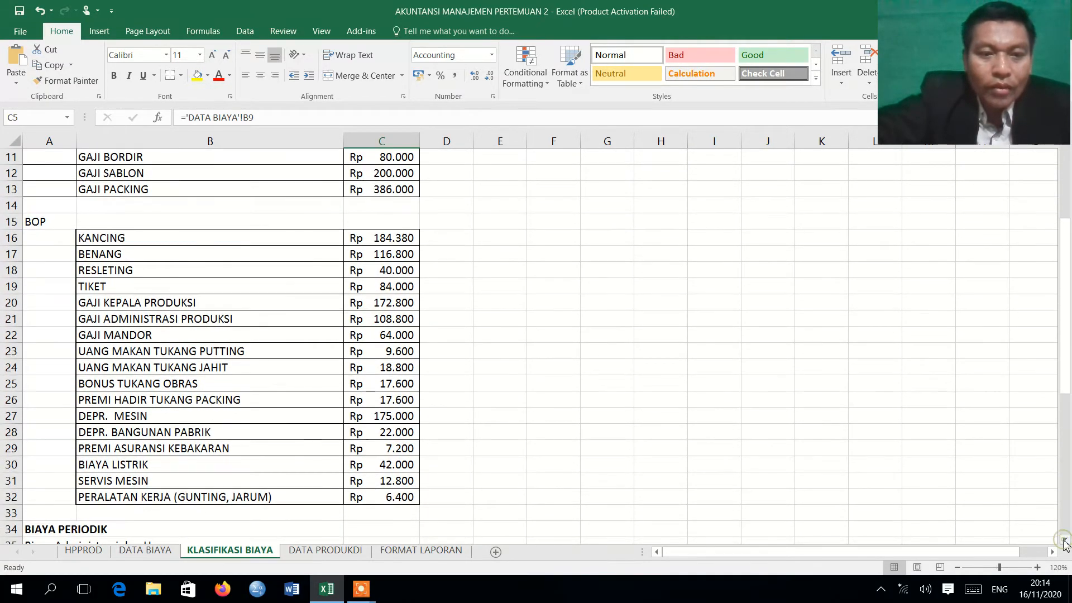
left_click(1065, 540)
left_click(1065, 540)
left_click(1065, 540)
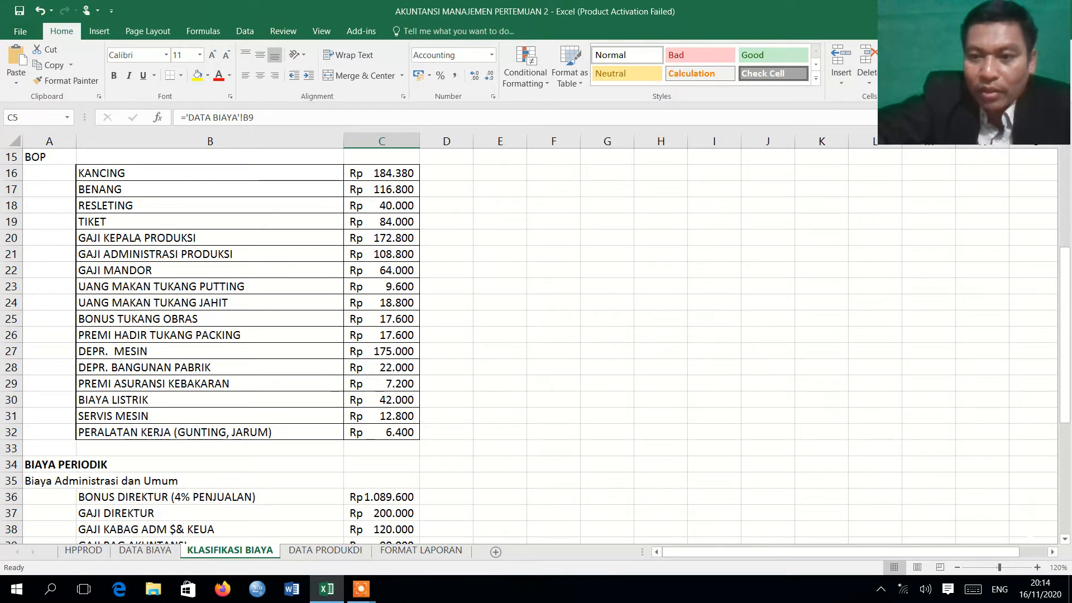
left_click_drag(1066, 541, 1067, 541)
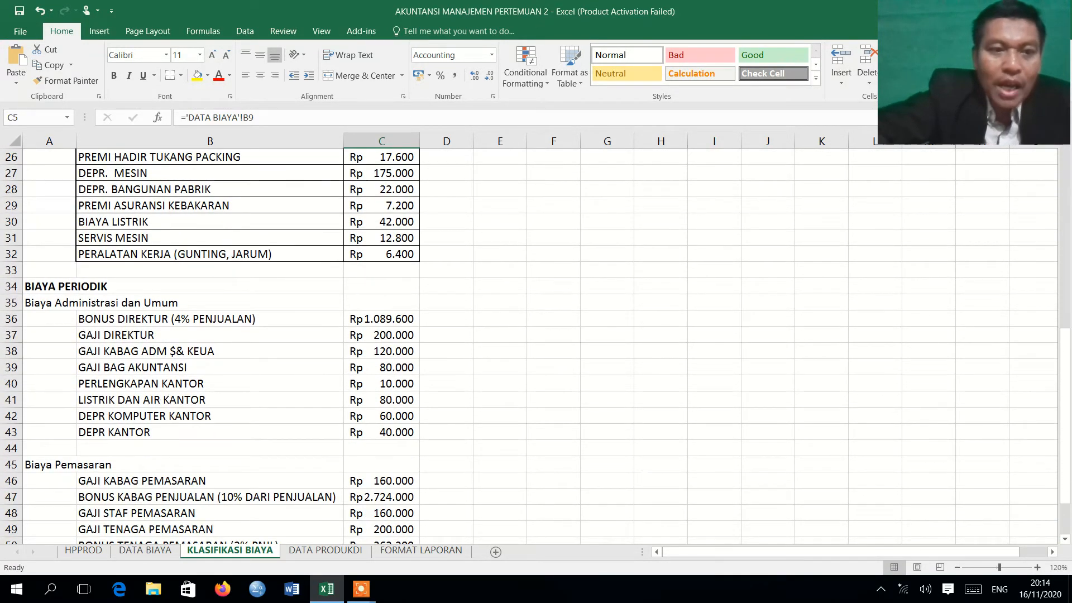
left_click(42, 305)
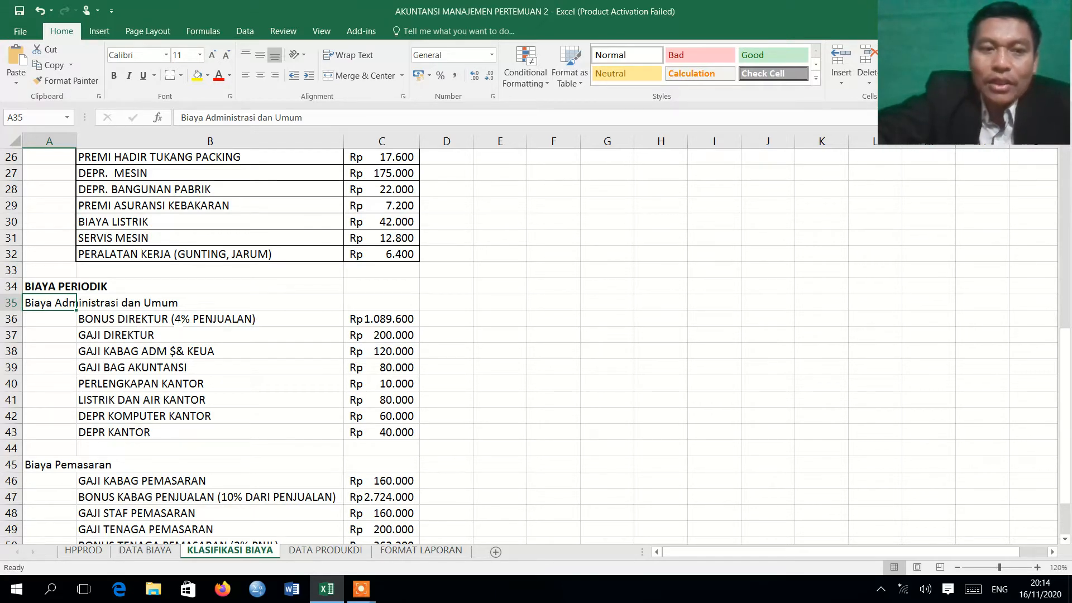
left_click(168, 319)
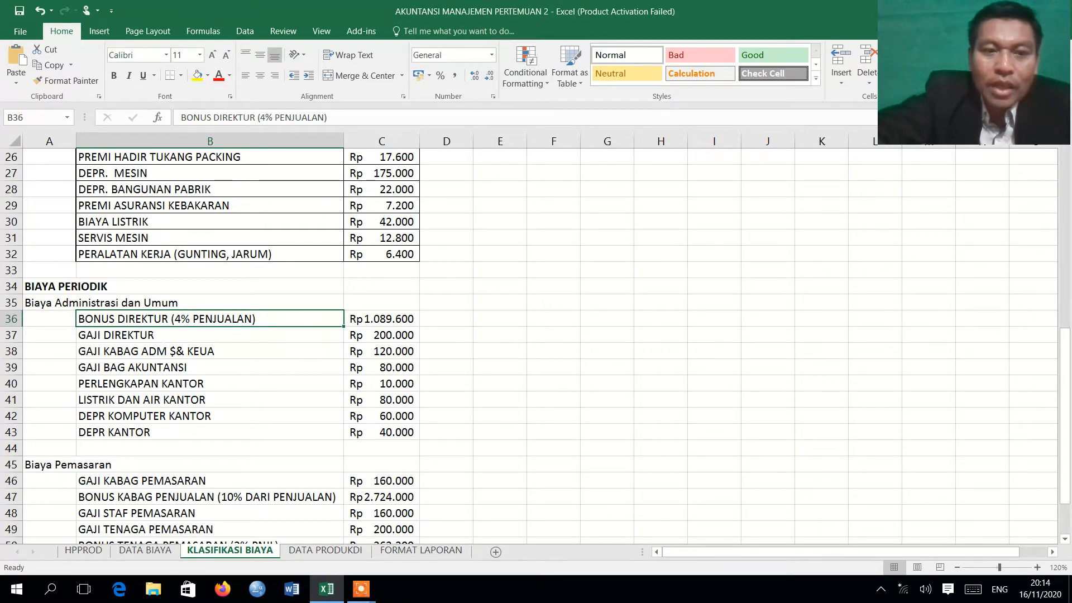
Examine the Biaya Administrasi dan Umum items from BONUS DIREKTUR through LISTRIK DAN AIR KANTOR on the KLASIFIKASI BIAYA sheet
left_click(152, 336)
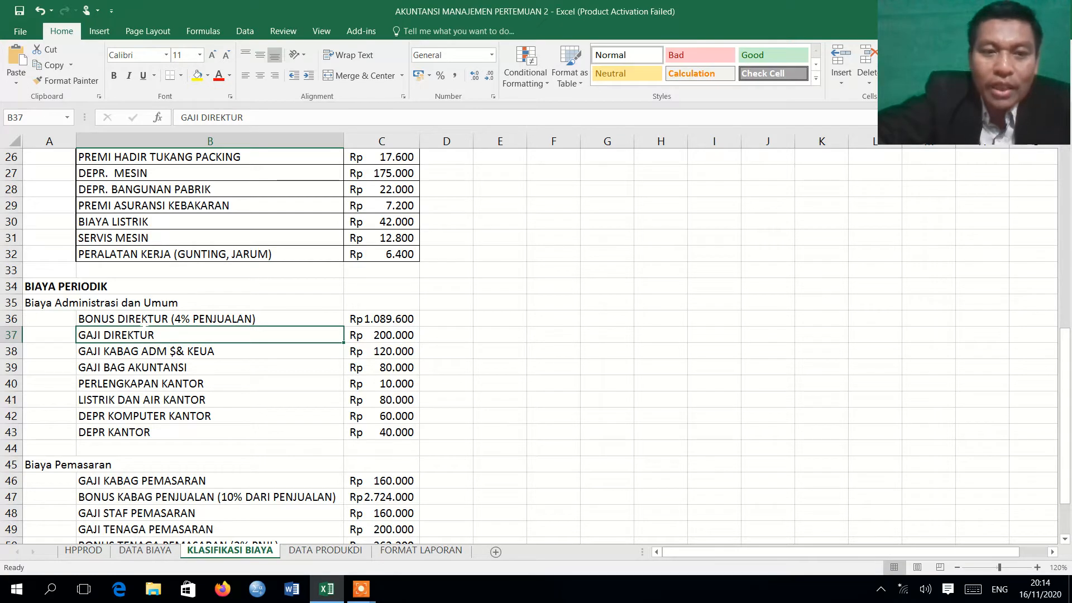
left_click(139, 320)
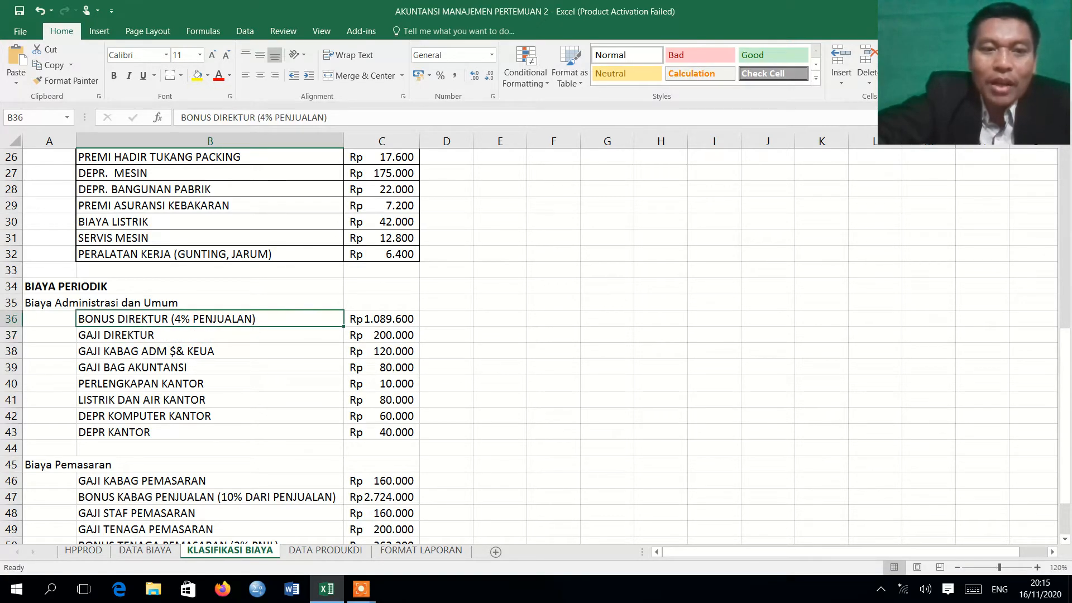
left_click(134, 352)
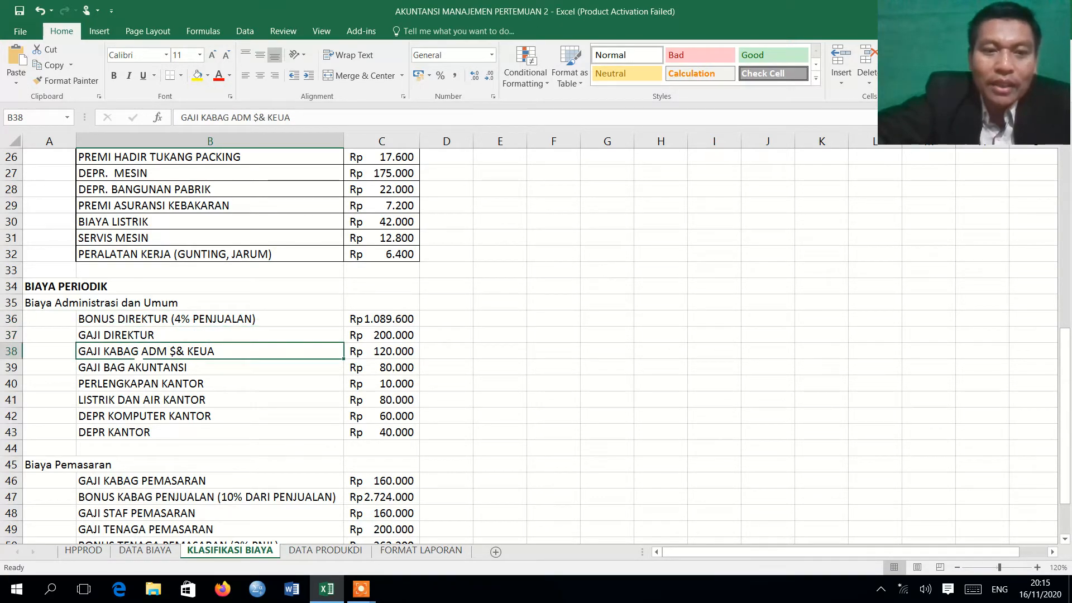
left_click(131, 369)
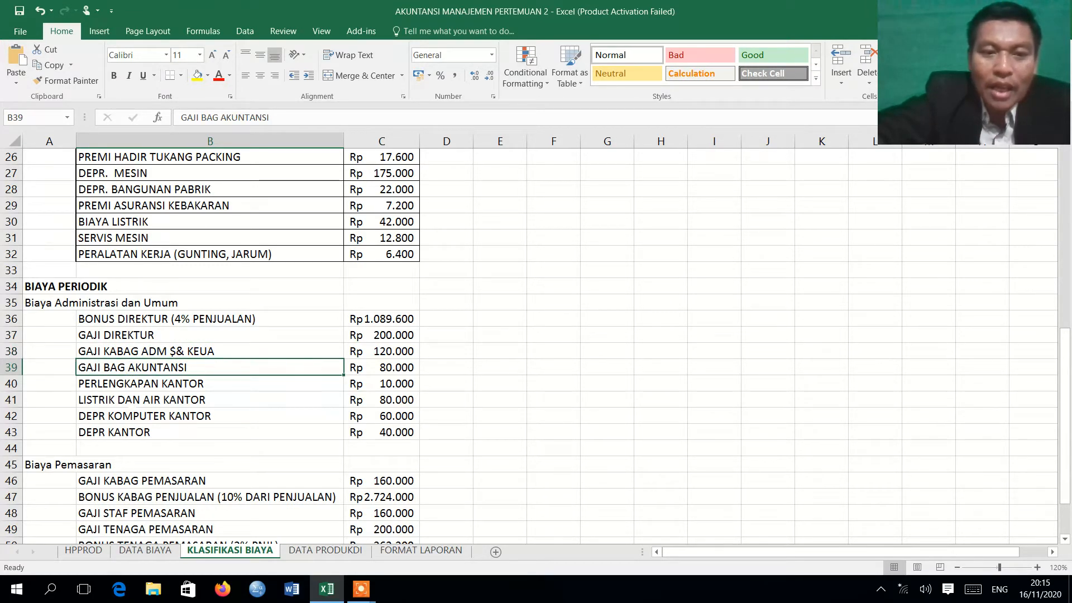
left_click(129, 401)
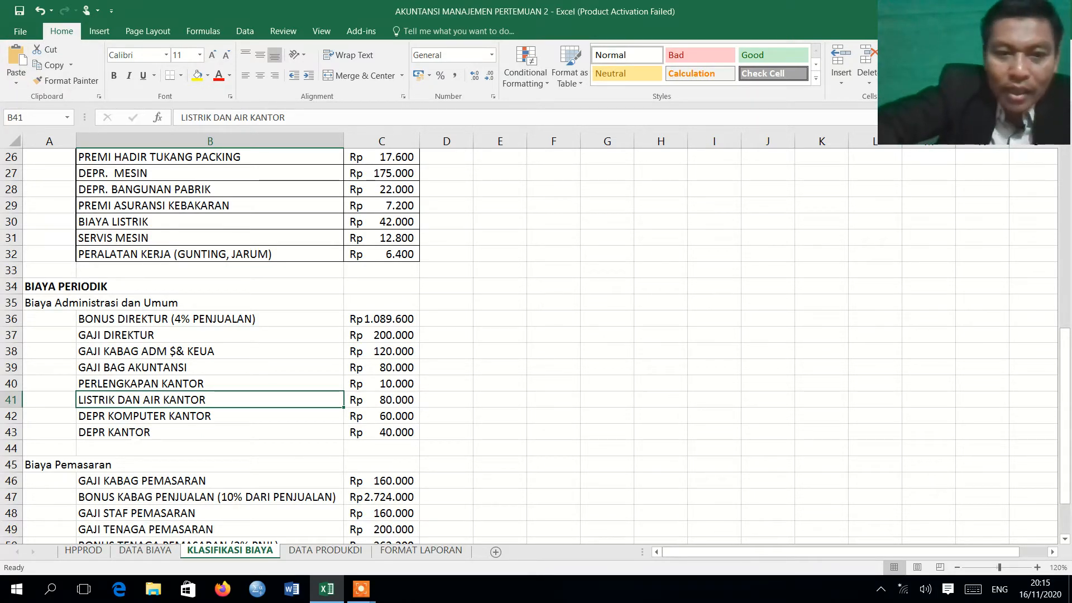
Examine the Biaya Pemasaran group down to DEPR MOBIL PEMASARAN under BIAYA PERIODIK
left_click(47, 467)
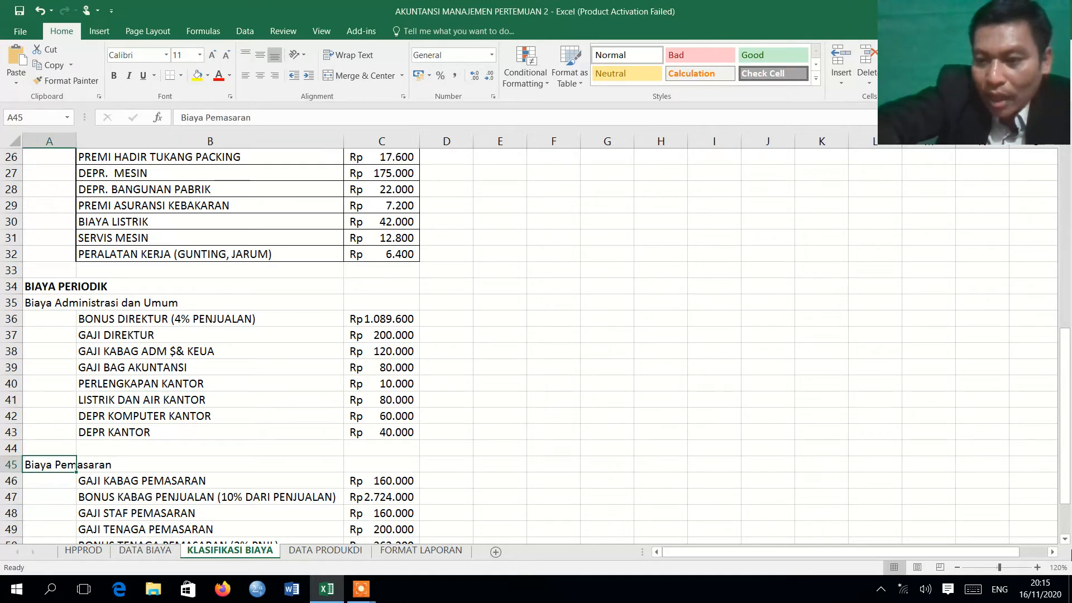
left_click(1065, 540)
left_click(1065, 540)
left_click(1066, 541)
left_click(1065, 541)
left_click(1065, 541)
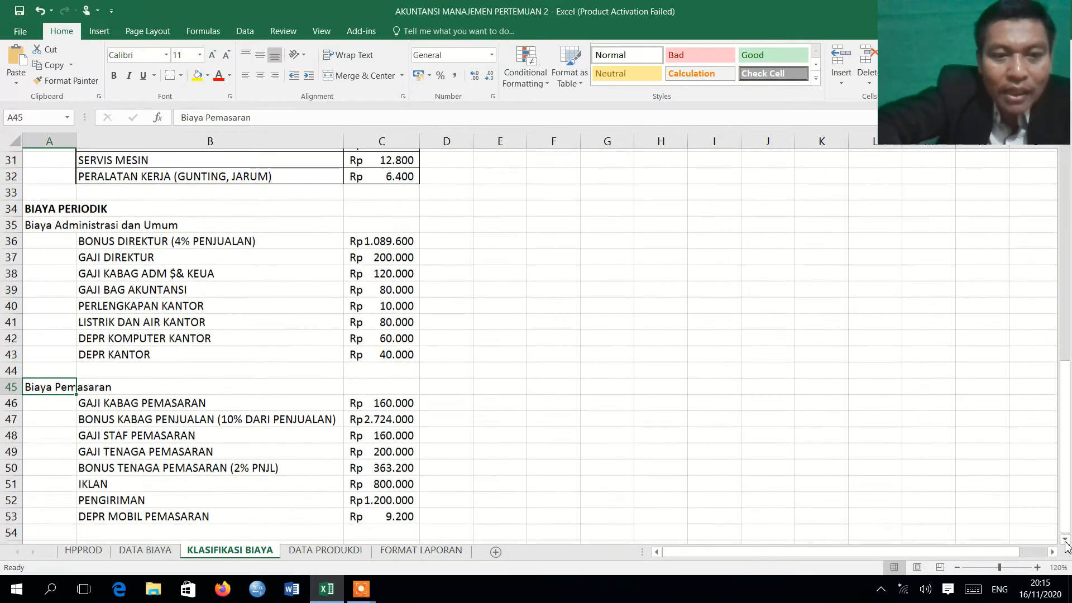
left_click(1066, 541)
left_click(1065, 540)
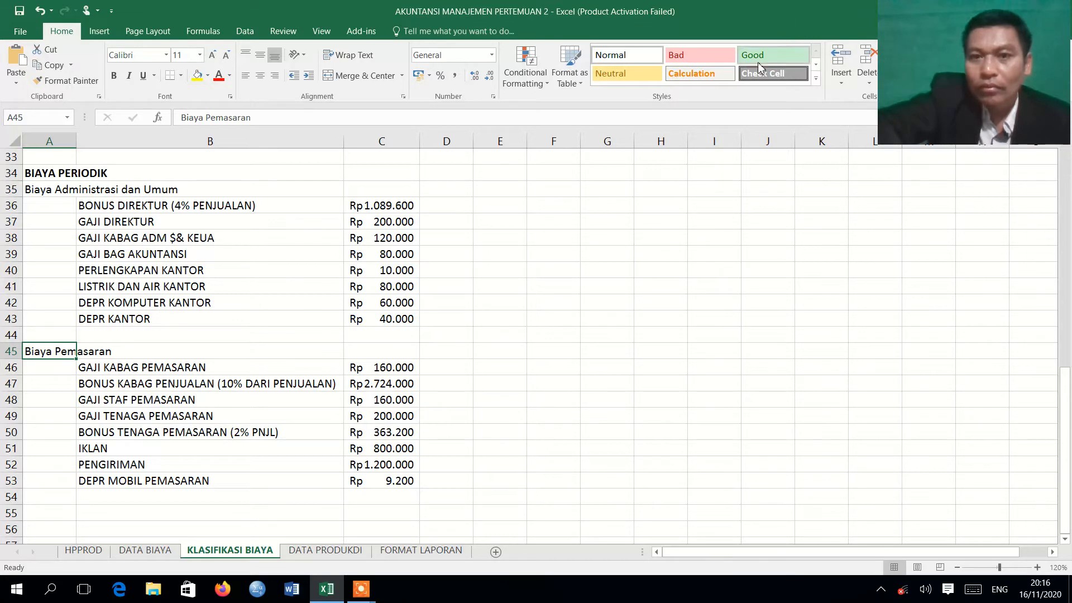
mouse_move(364, 595)
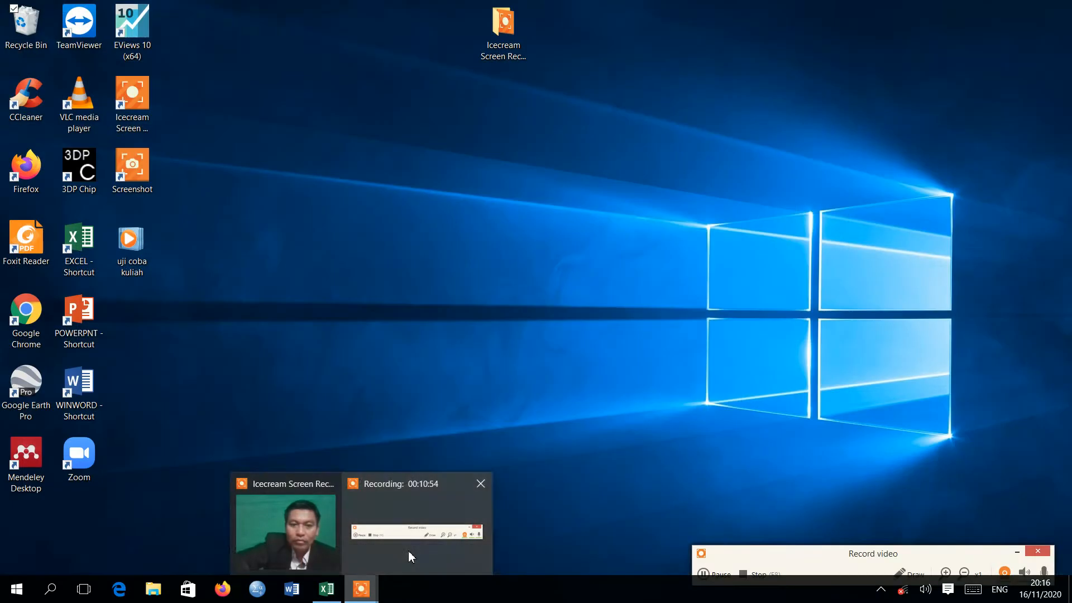
left_click(408, 551)
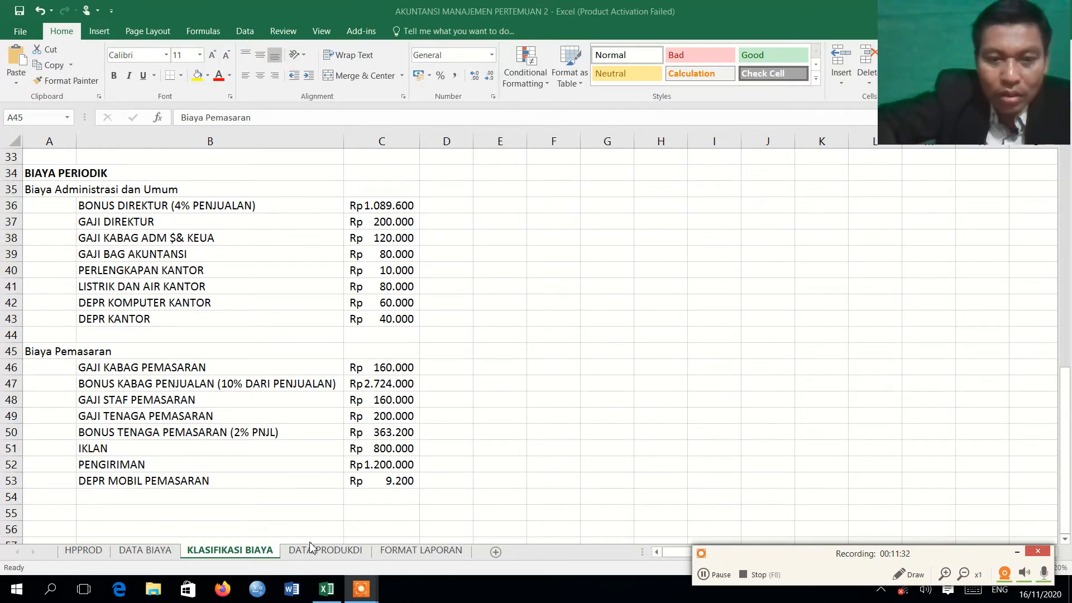
On the FORMAT LAPORAN sheet, make the title LAPORAN BIAYA PRODUKSI SISTEM PROSES in A2 bold
left_click(406, 553)
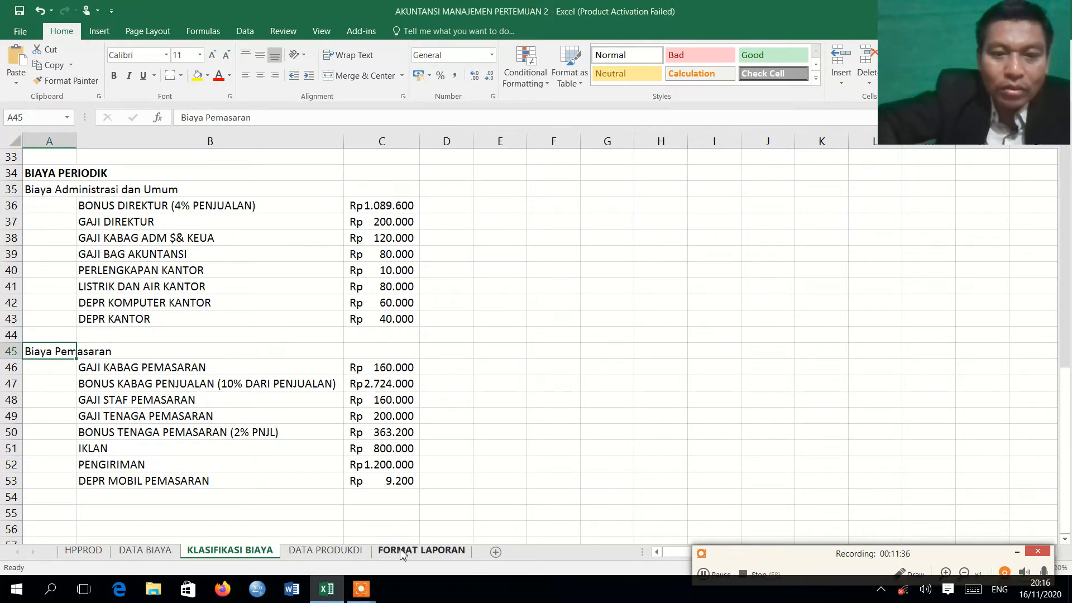
left_click(404, 553)
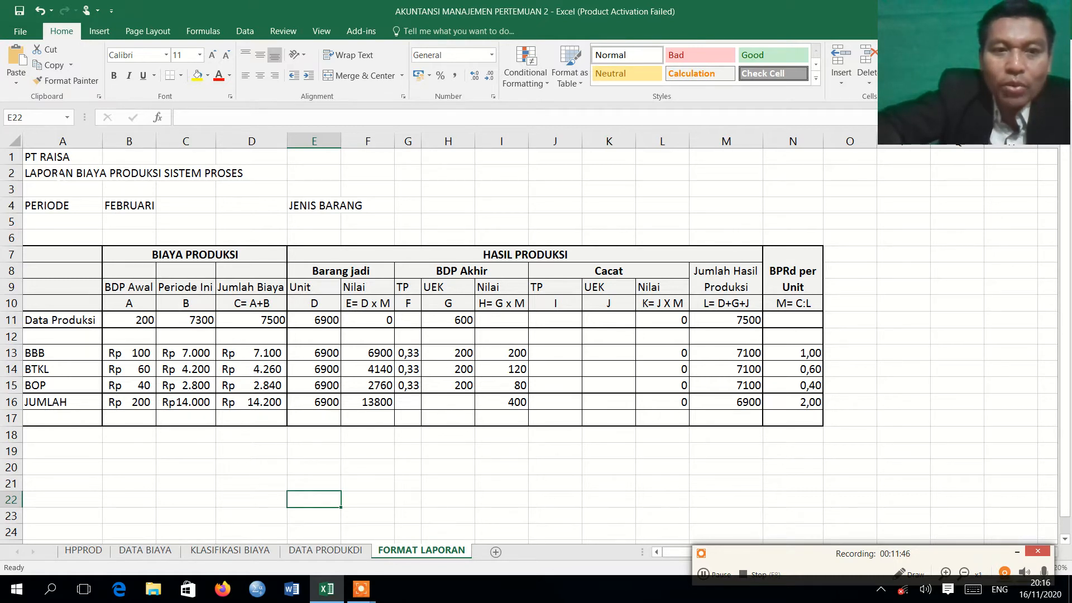
left_click(60, 174)
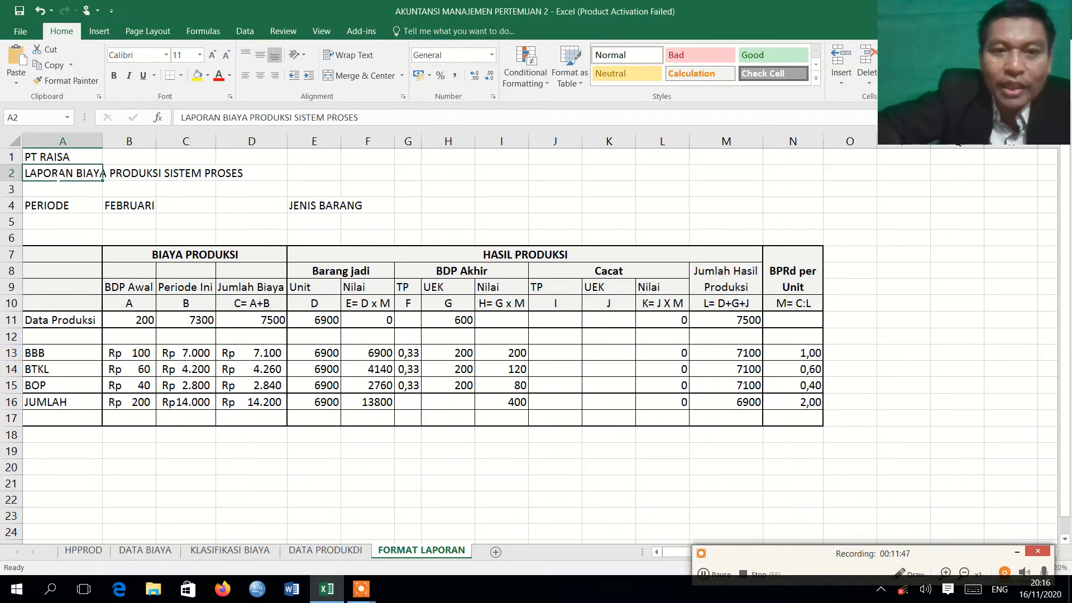
left_click(115, 76)
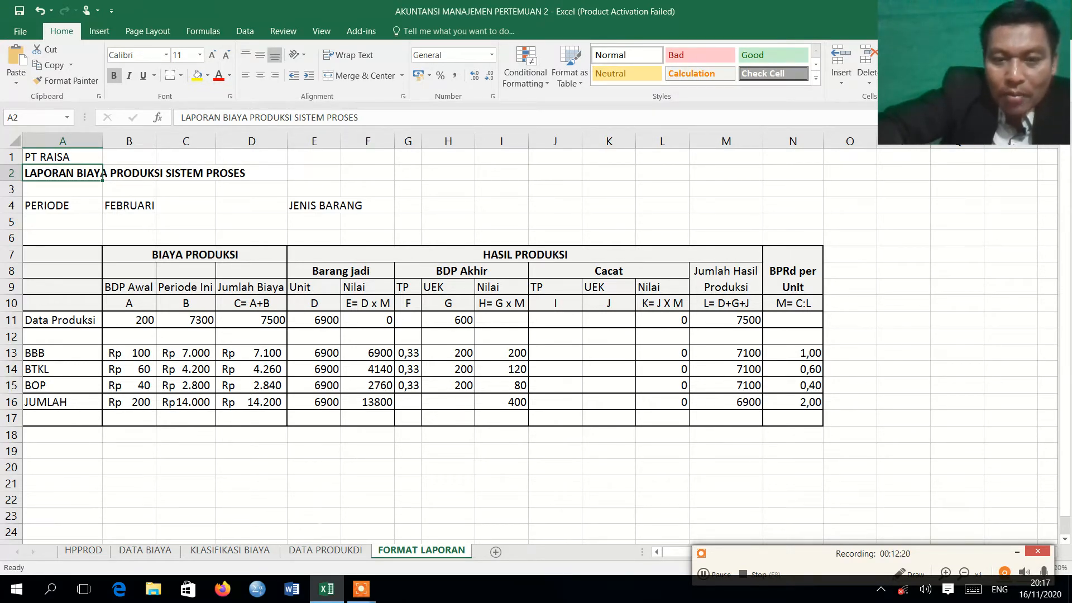
On the DATA PRODUKDI sheet, put a thick outside border around the production data in A3:C10
left_click(324, 552)
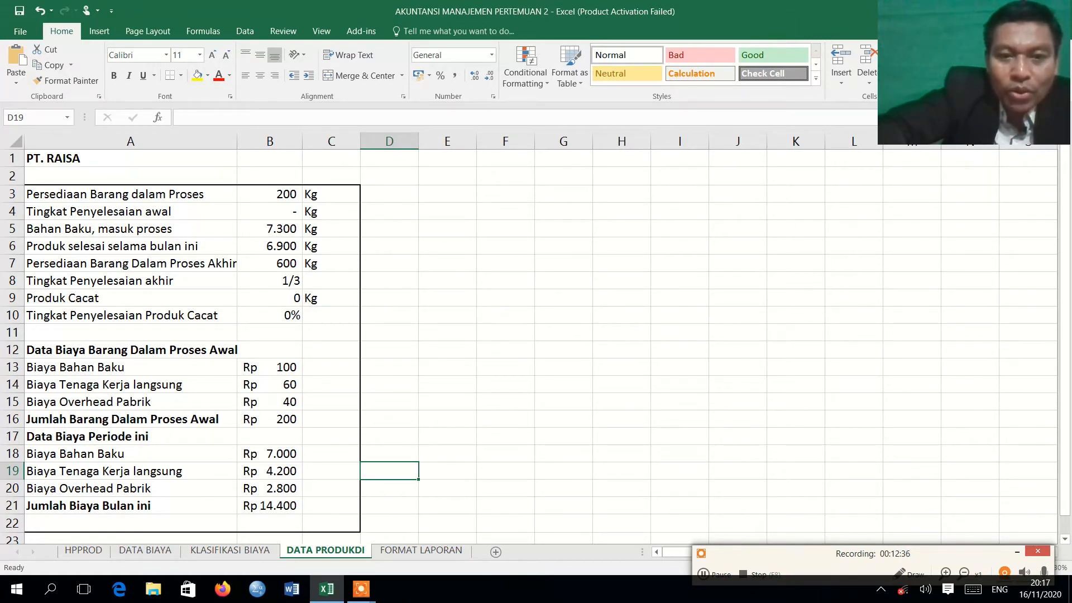
left_click_drag(335, 315, 142, 199)
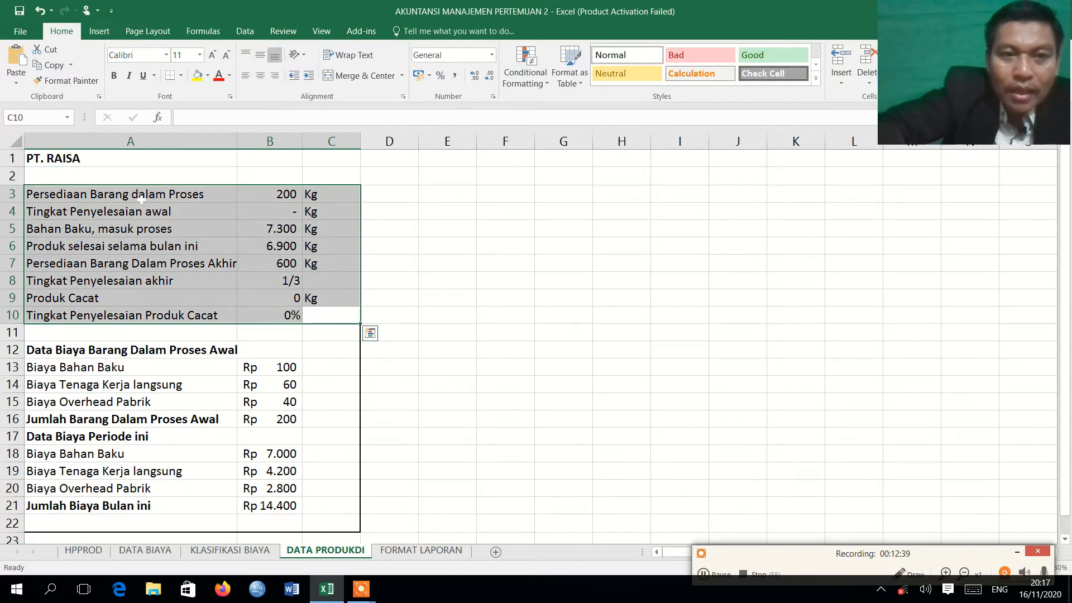
left_click(181, 75)
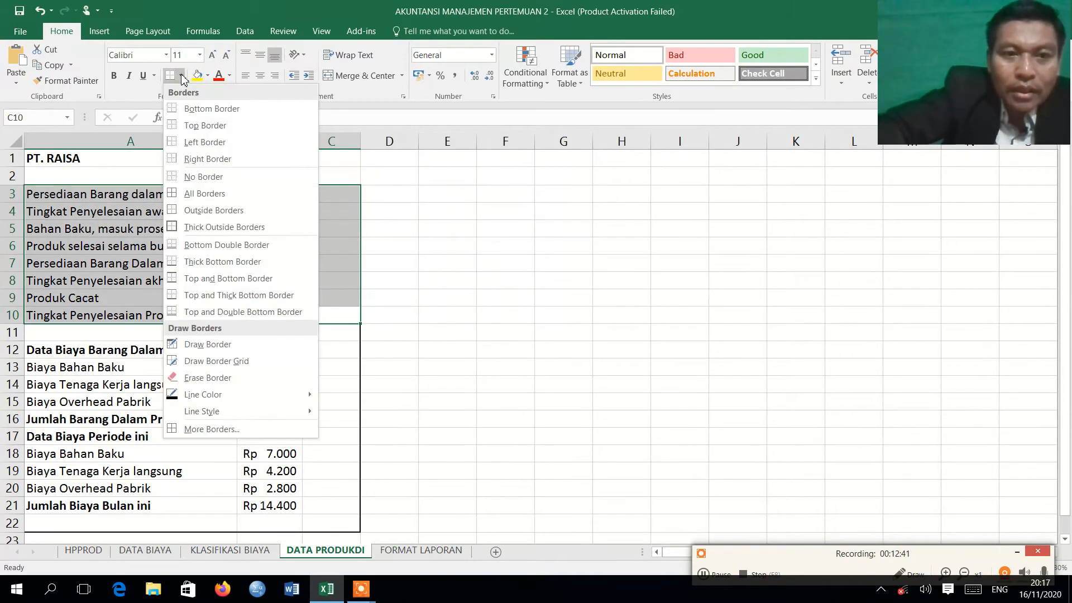
left_click(203, 226)
left_click(447, 246)
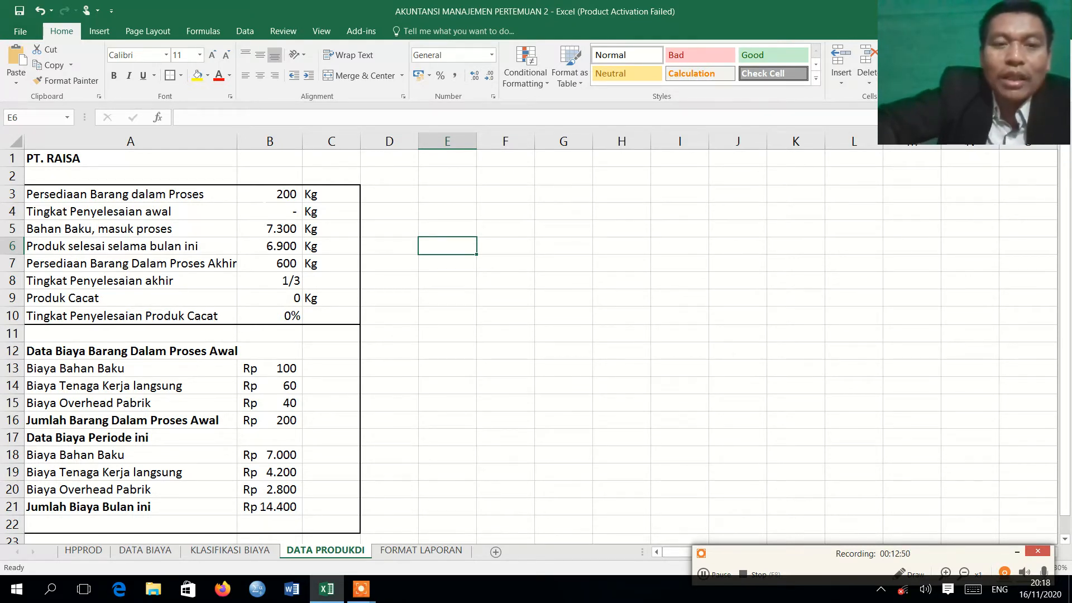
Examine PT. RAISA's opening inventory, completion level and defective product figures, plus the opening work-in-process costs in B13:B16
left_click(267, 195)
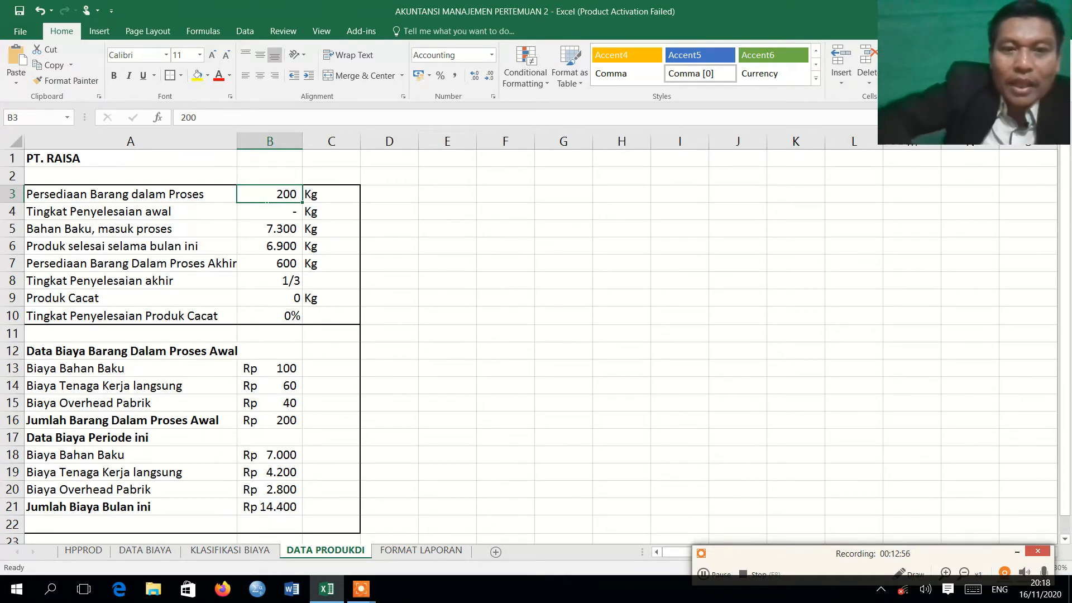
left_click(267, 208)
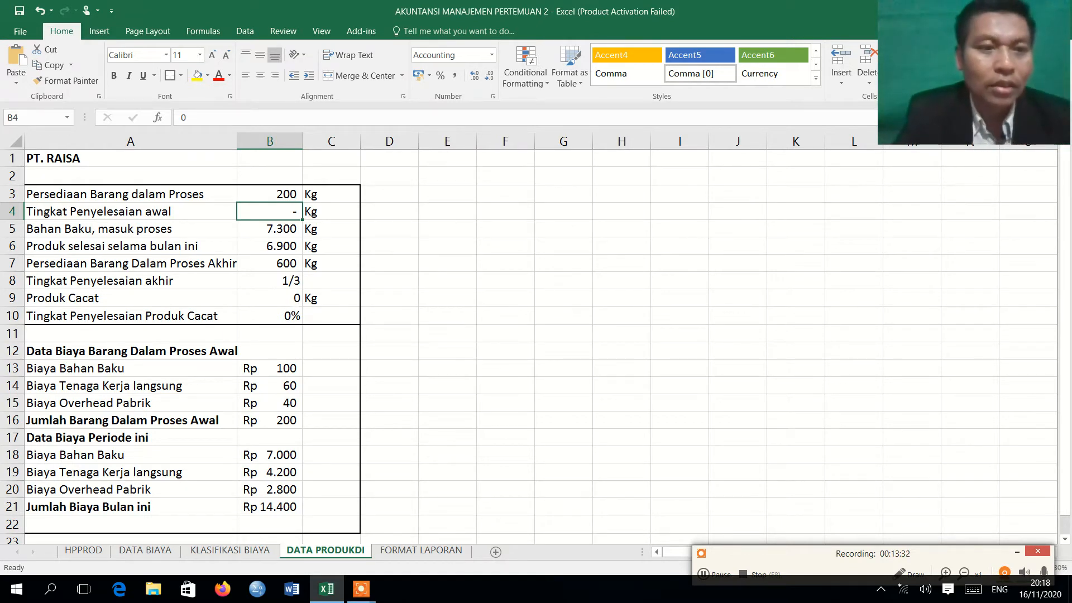
left_click(297, 298)
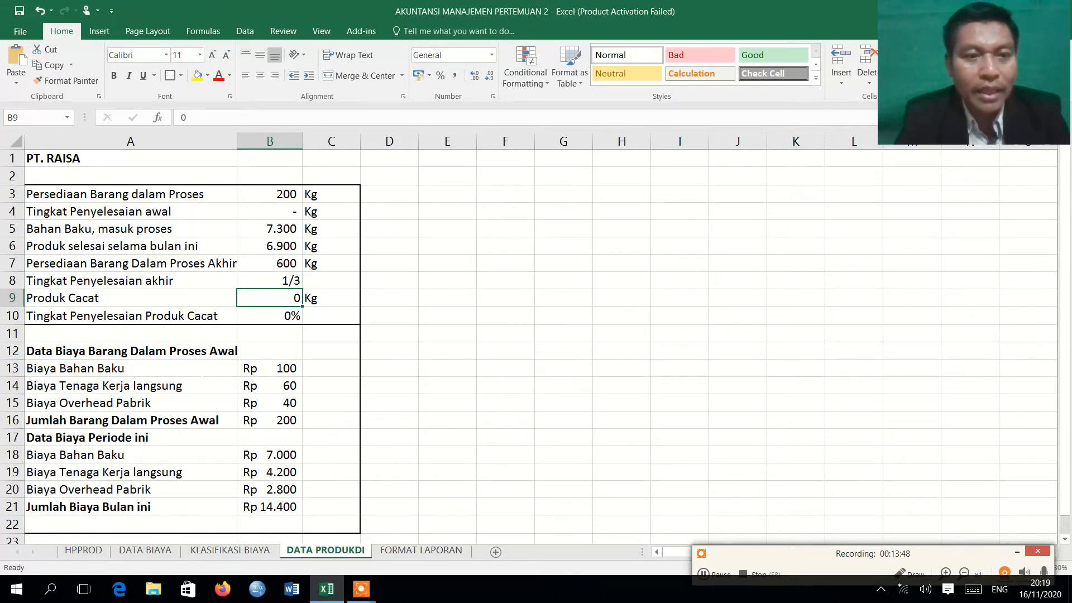
left_click(250, 369)
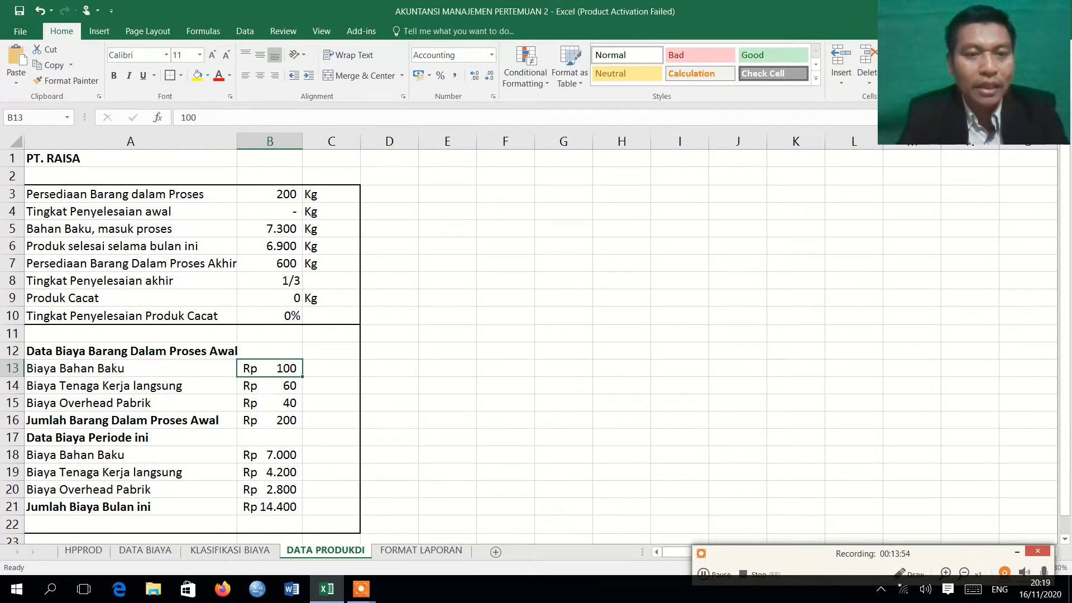
left_click(265, 391)
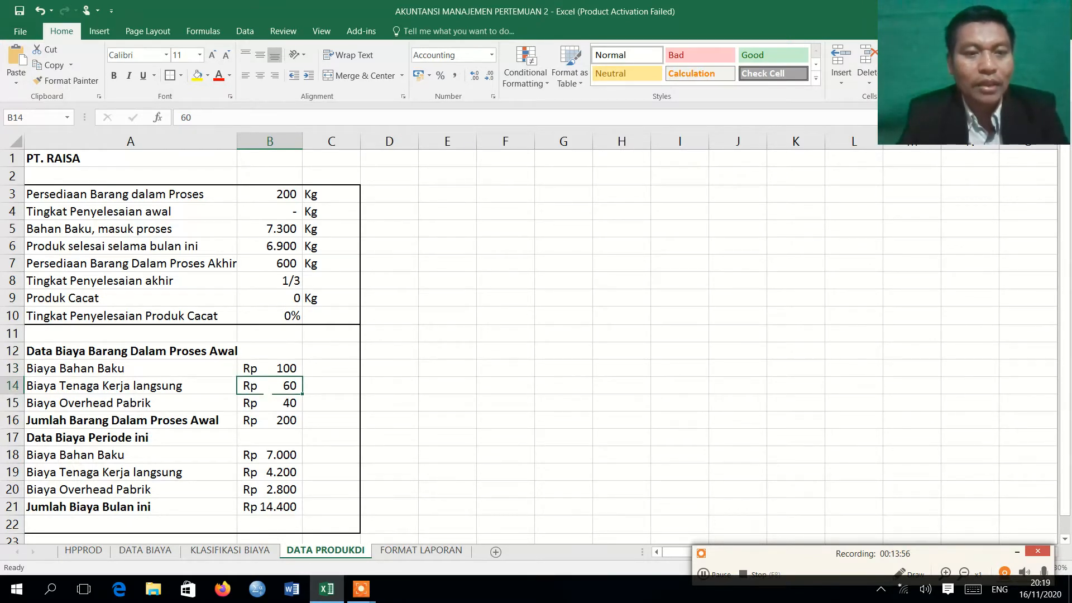
left_click(264, 406)
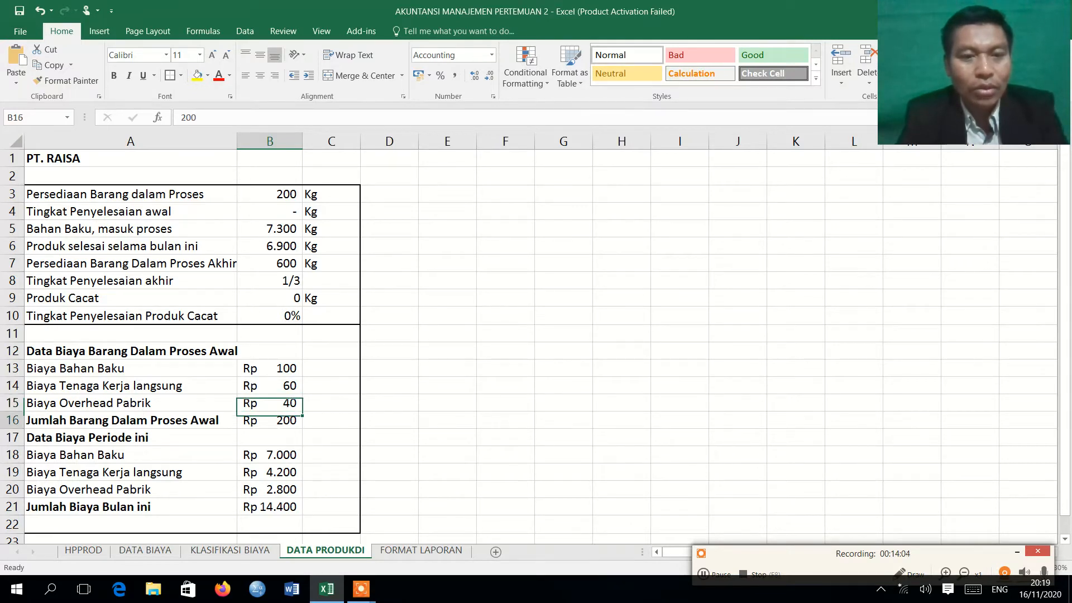
left_click(279, 424)
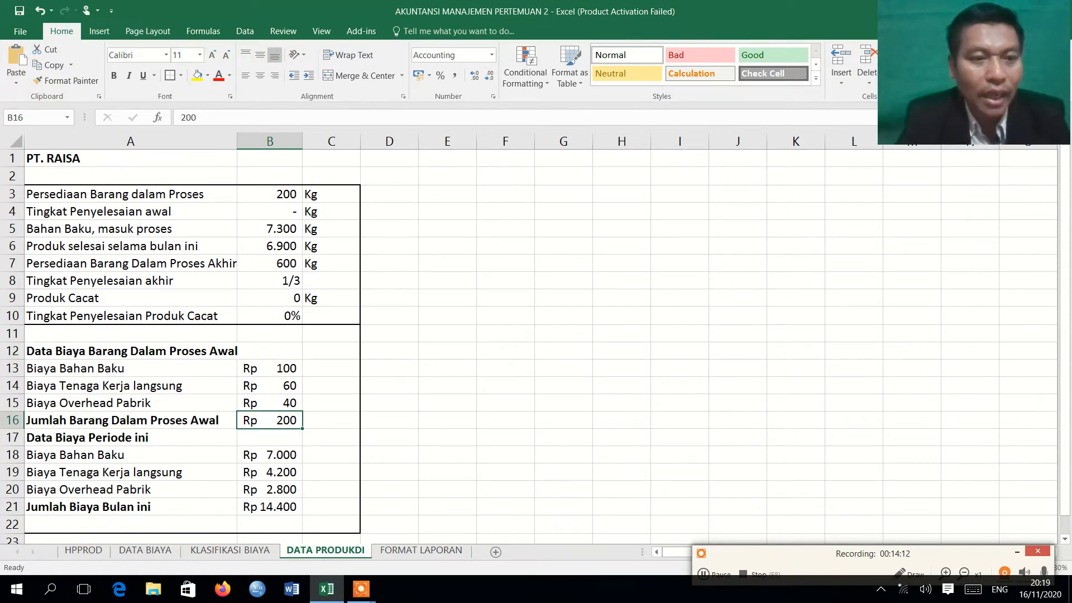
Put a thick outside border around the opening work-in-process costs in A11:C16 and check the Jumlah Biaya Bulan ini formula
left_click_drag(132, 333, 321, 426)
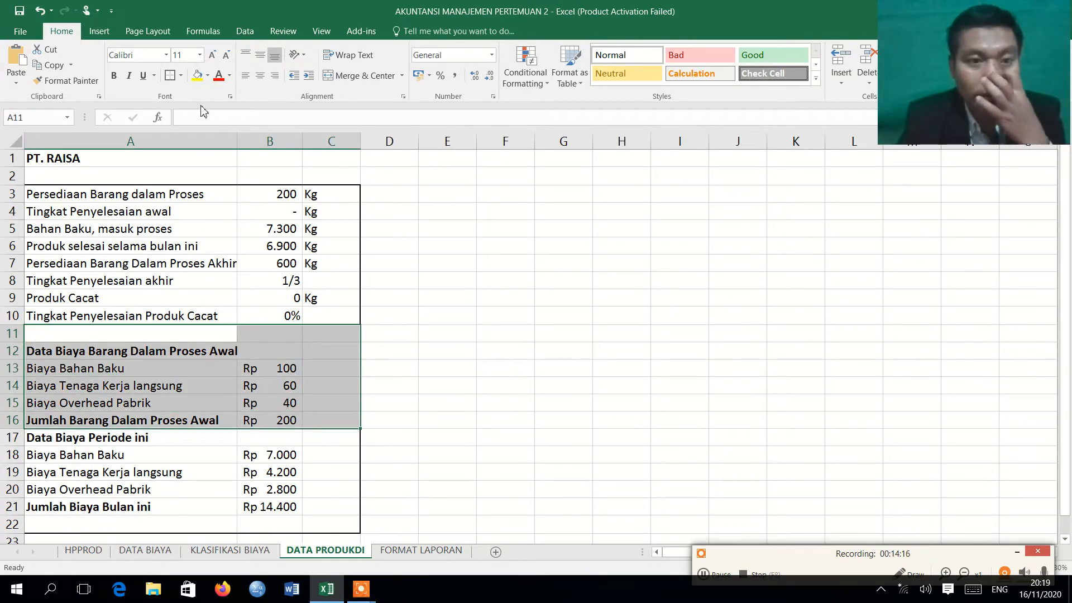
left_click(170, 76)
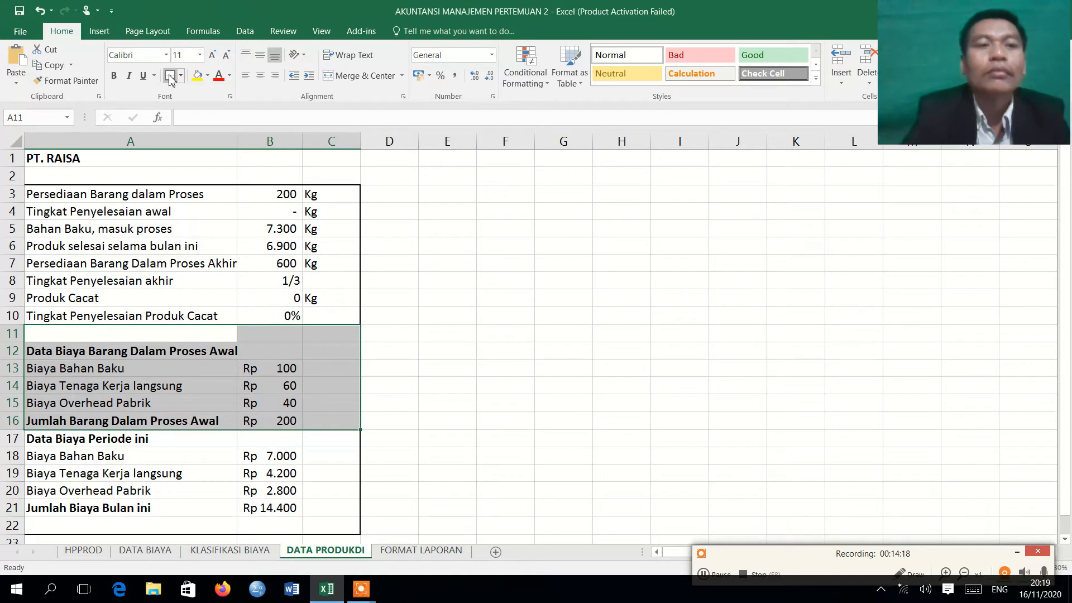
left_click(422, 287)
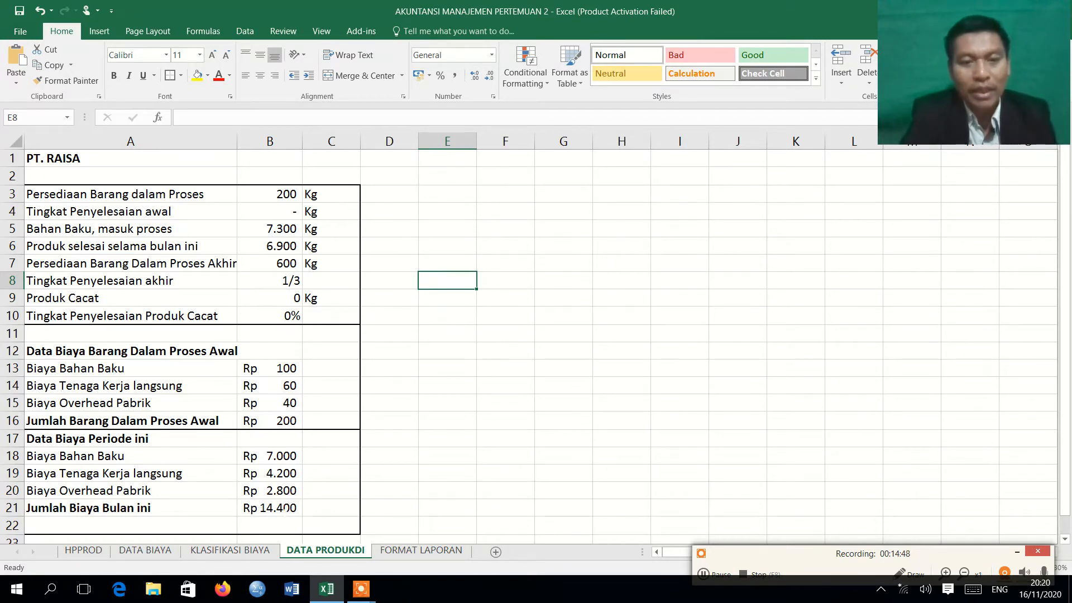
left_click(284, 510)
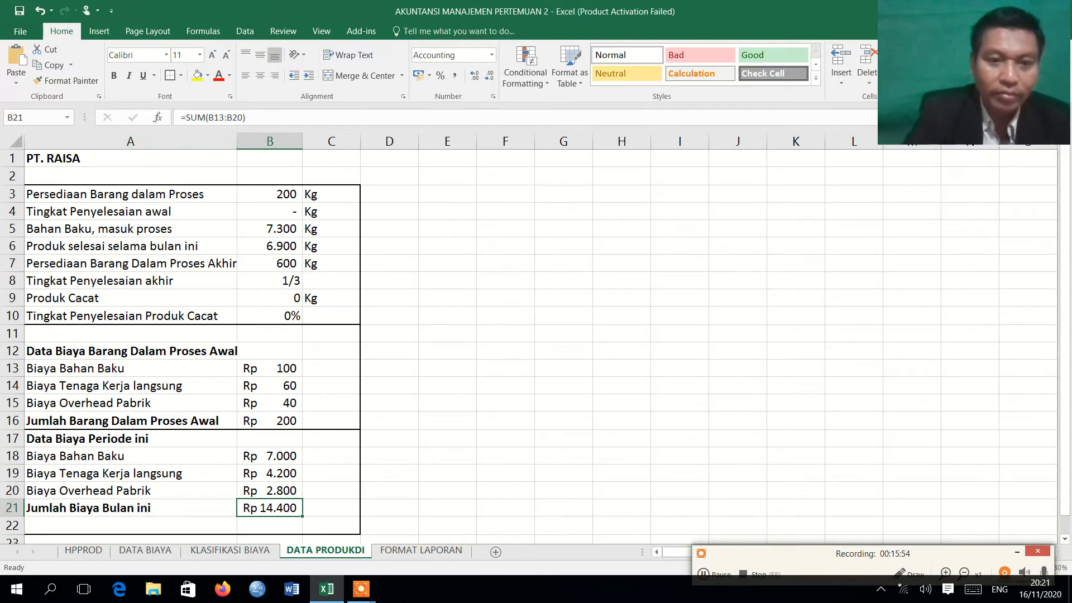
On the FORMAT LAPORAN sheet, move the JENIS BARANG label from E4 to J4 and enter xxxxx in L4
left_click(433, 553)
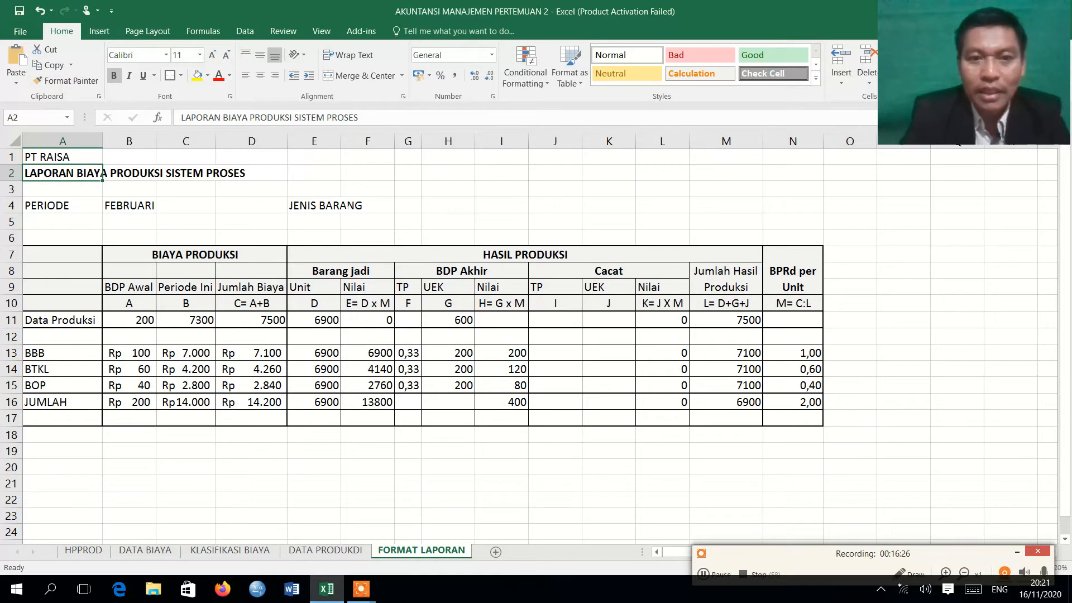
left_click(336, 206)
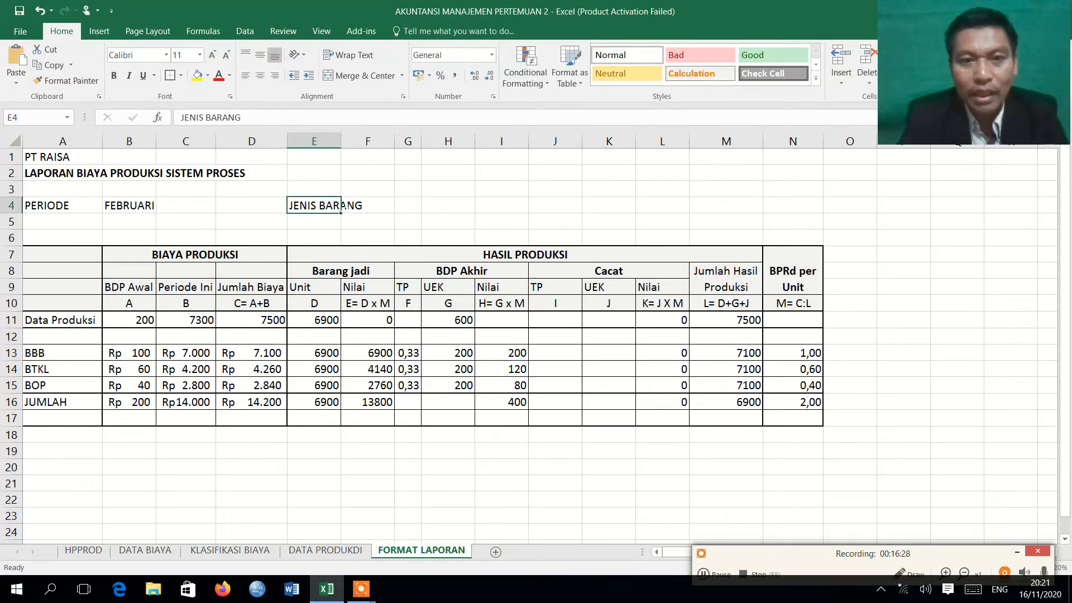
left_click_drag(346, 206, 570, 212)
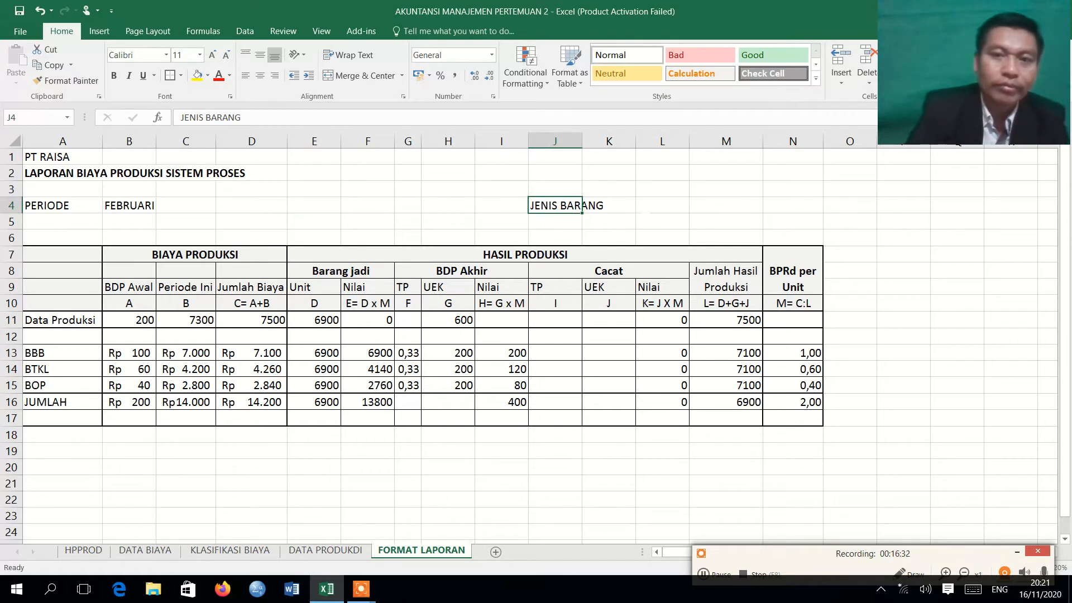
left_click(645, 207)
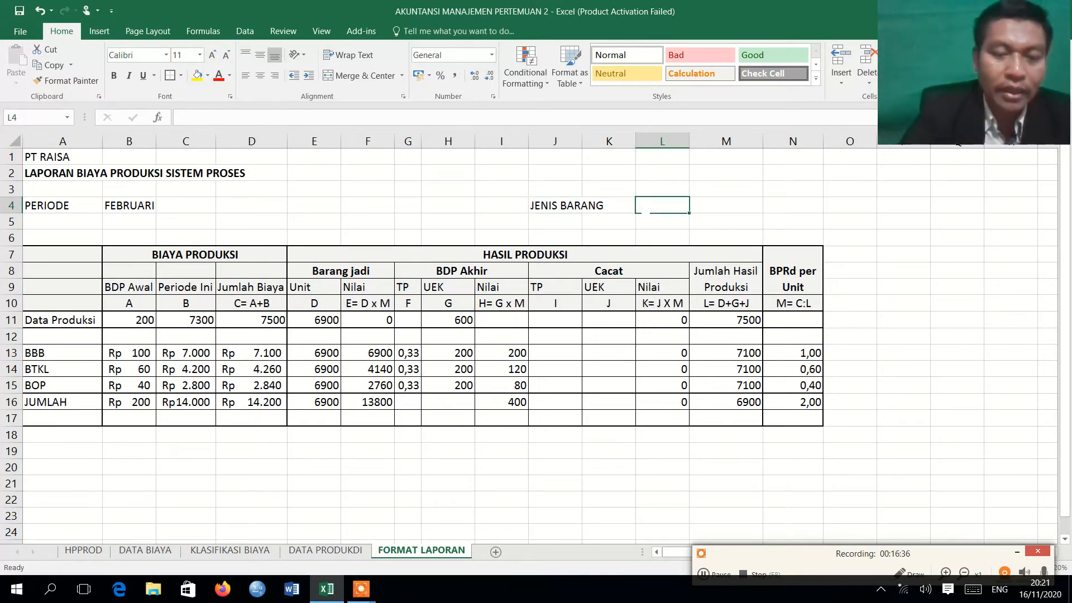
type("xxxxx")
key("Return")
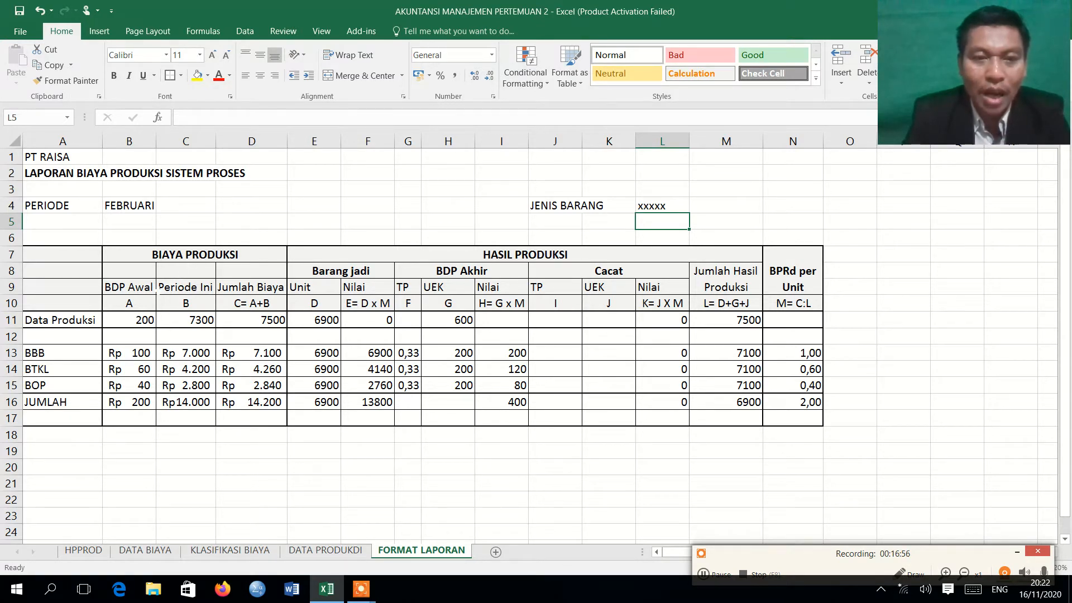
Review the report's BDP Awal, Barang jadi, BDP Akhir and Cacat headings and the BBB, BTKL and BOP row labels
left_click(139, 292)
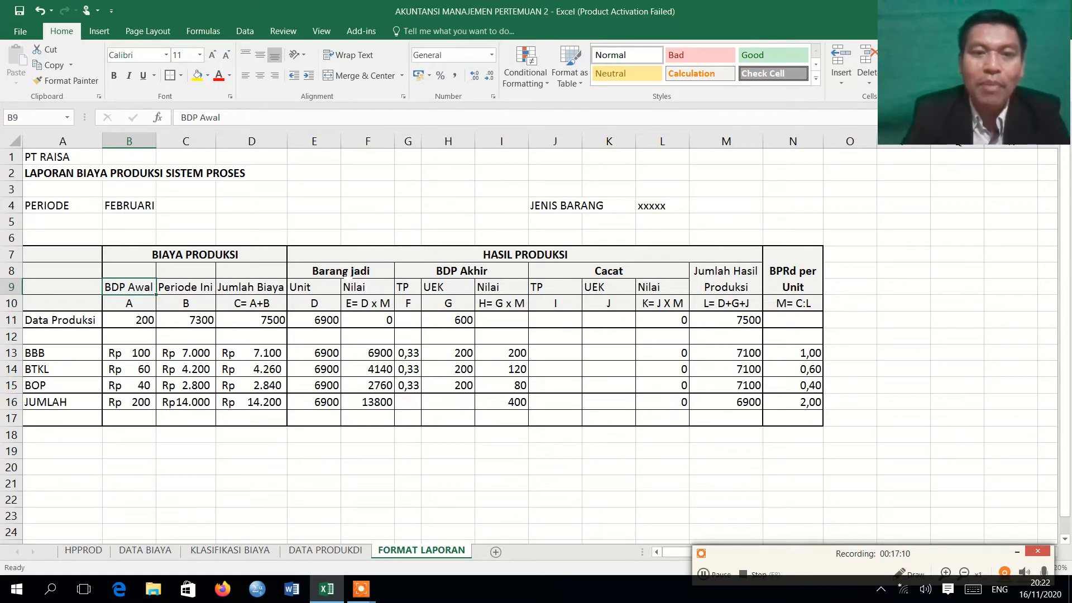
left_click(342, 272)
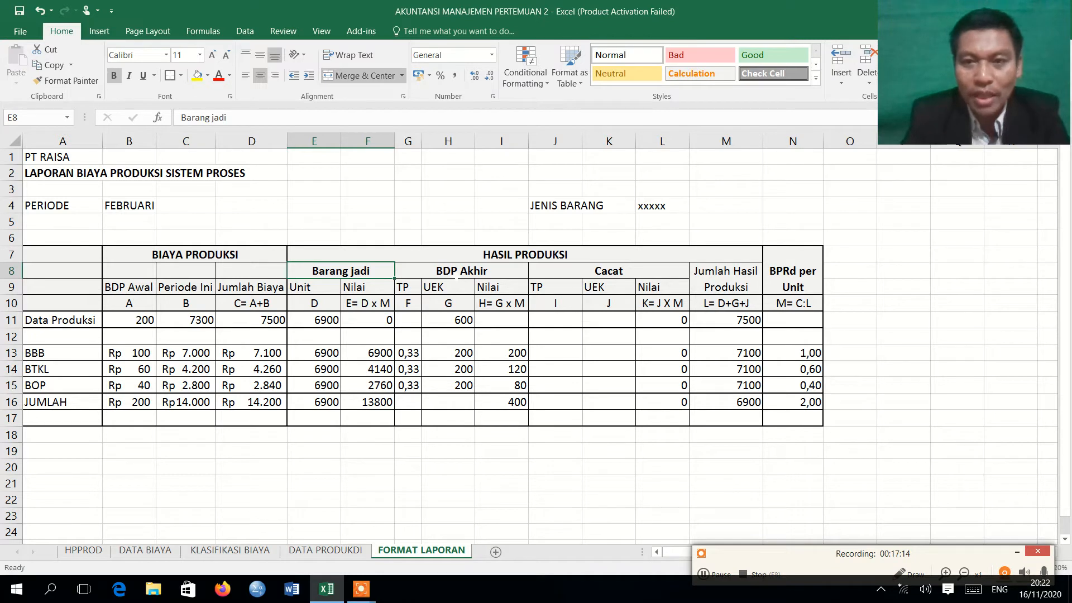
left_click(456, 274)
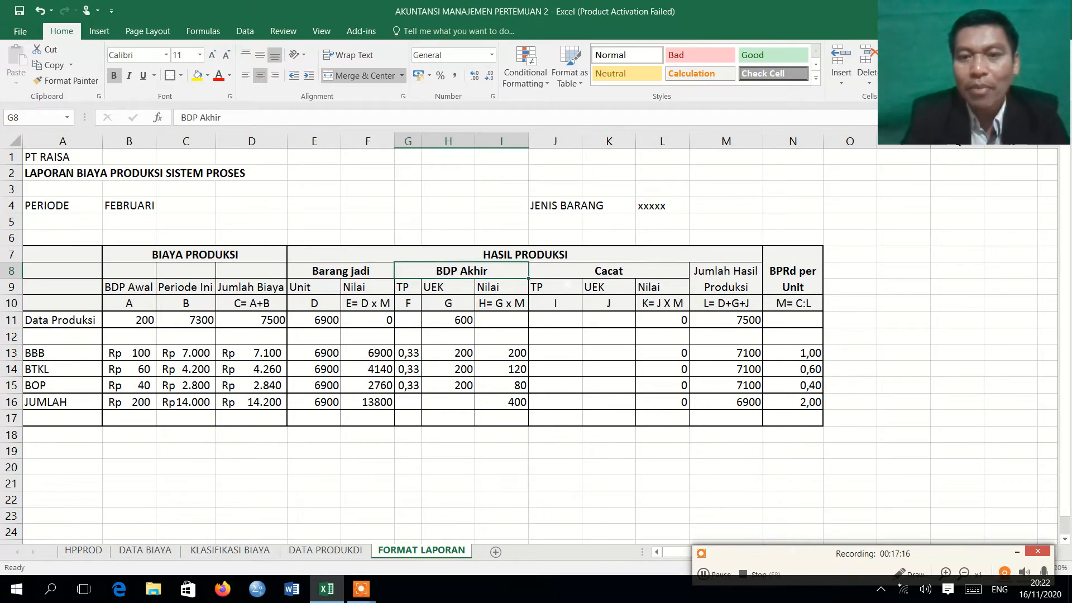
left_click(579, 279)
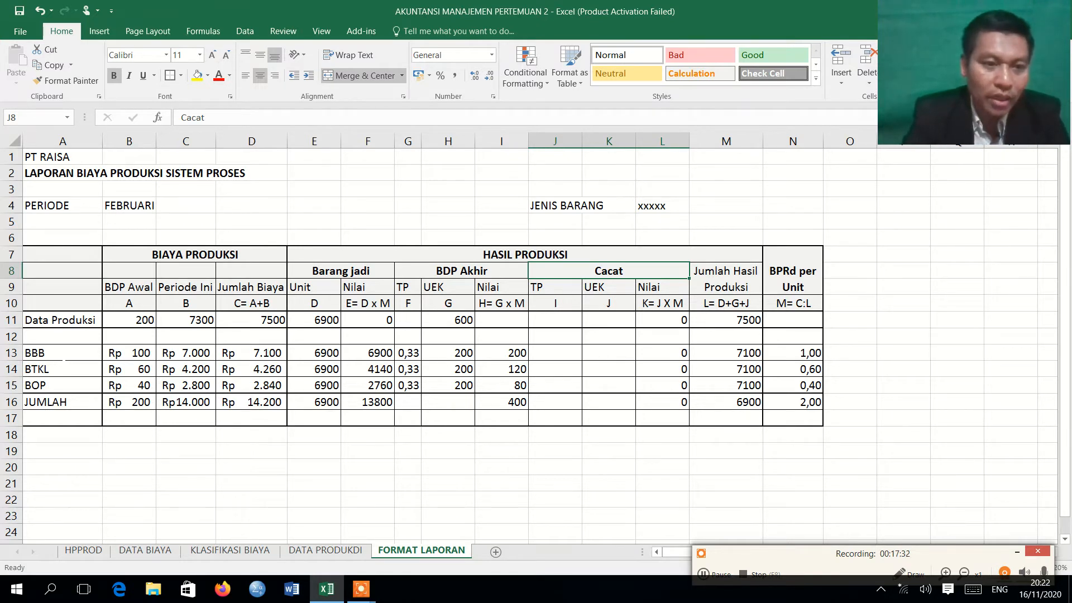
left_click(64, 355)
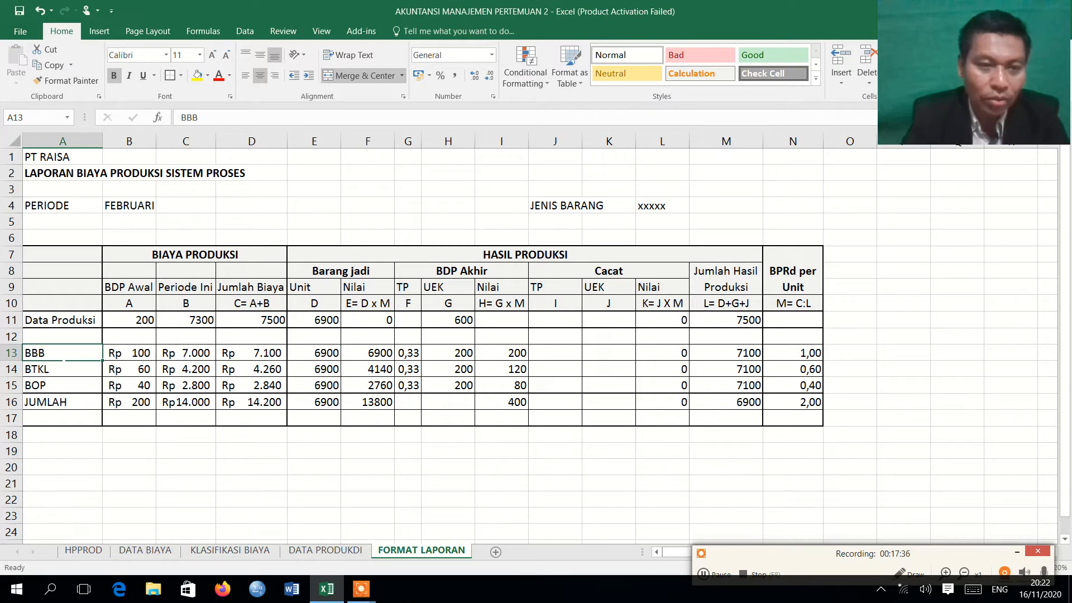
left_click_drag(64, 361, 65, 385)
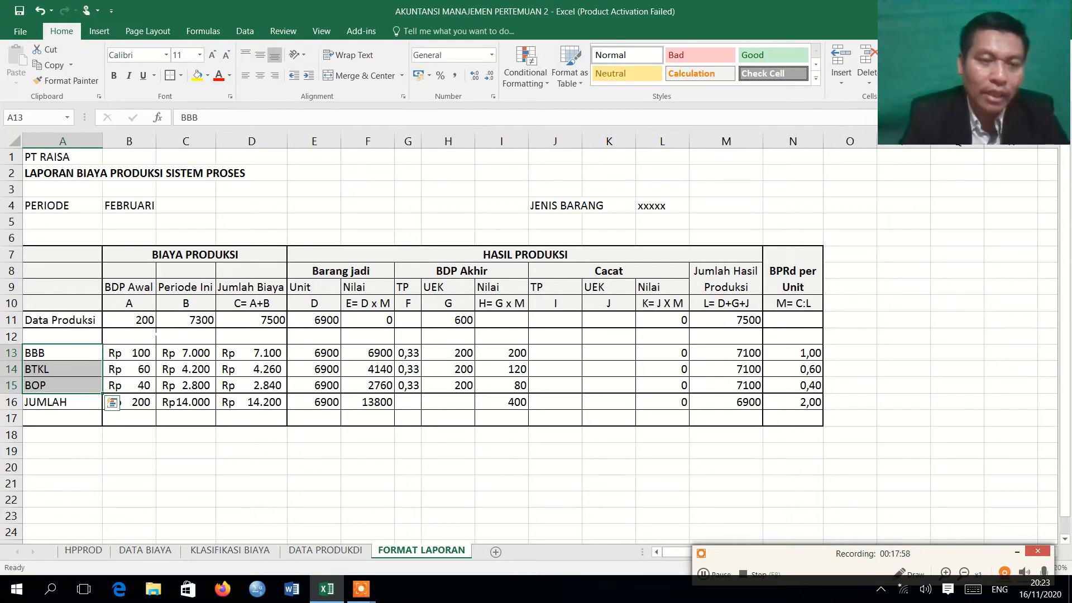
Compare the BDP Awal and Periode Ini quantities in the Data Produksi row with their source cells B3 and B5 on the DATA PRODUKDI sheet
left_click(152, 326)
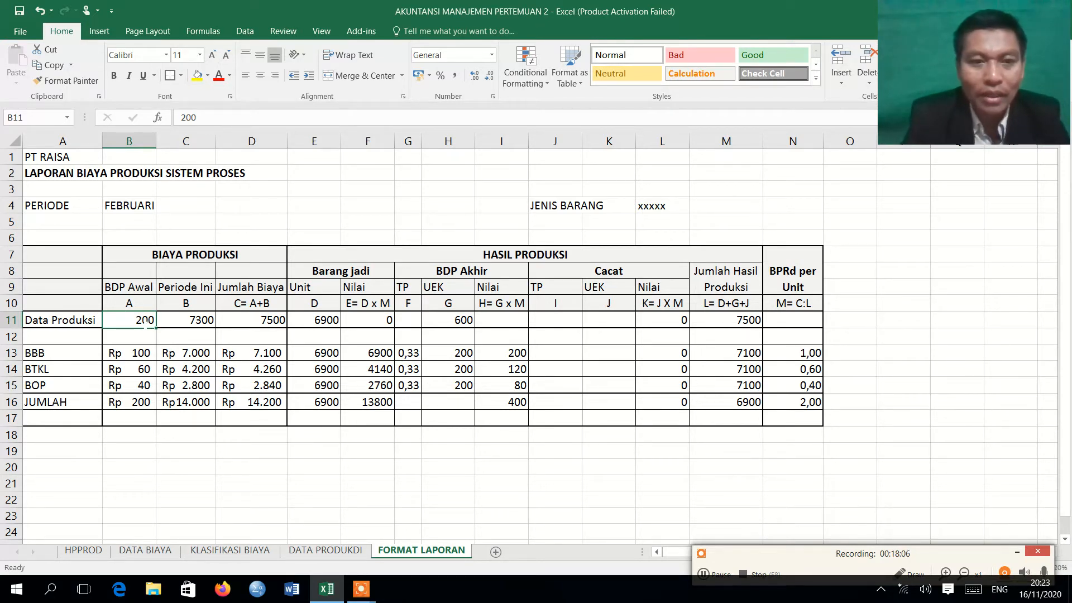
left_click(338, 551)
left_click(273, 194)
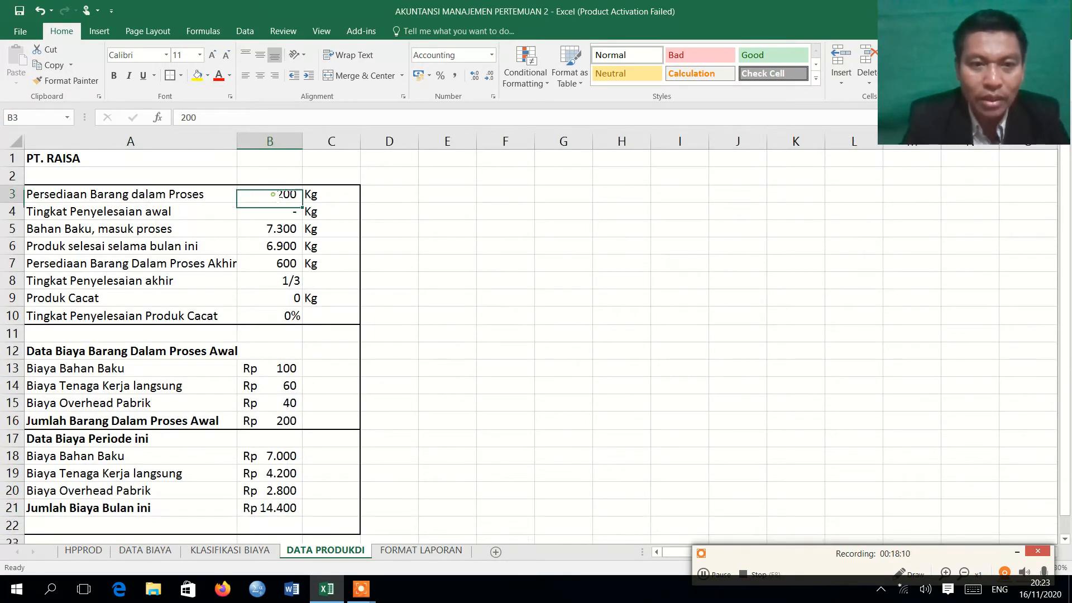
left_click(415, 551)
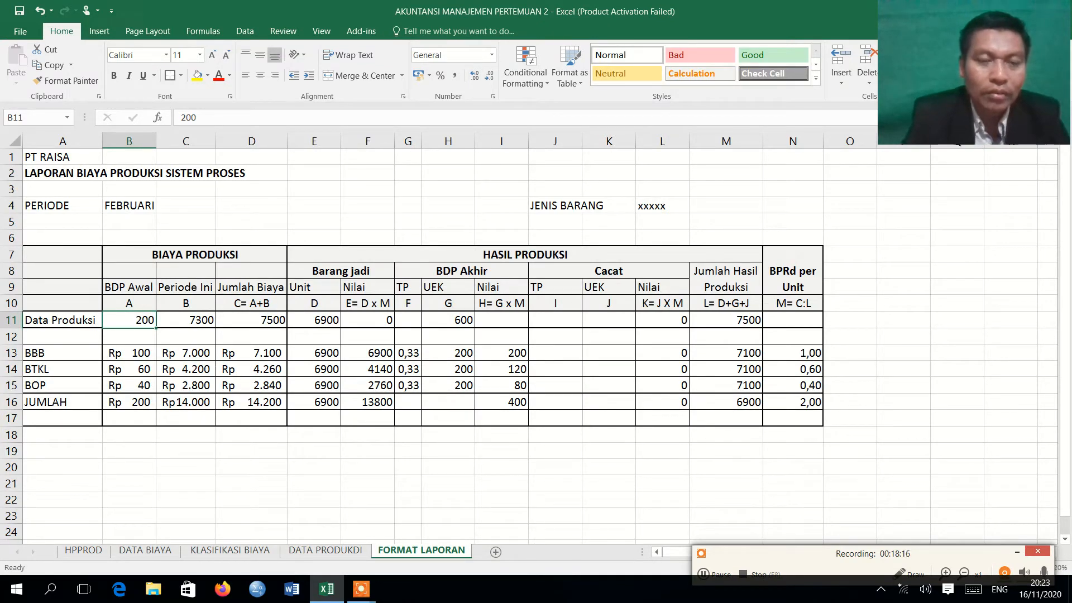
left_click(188, 335)
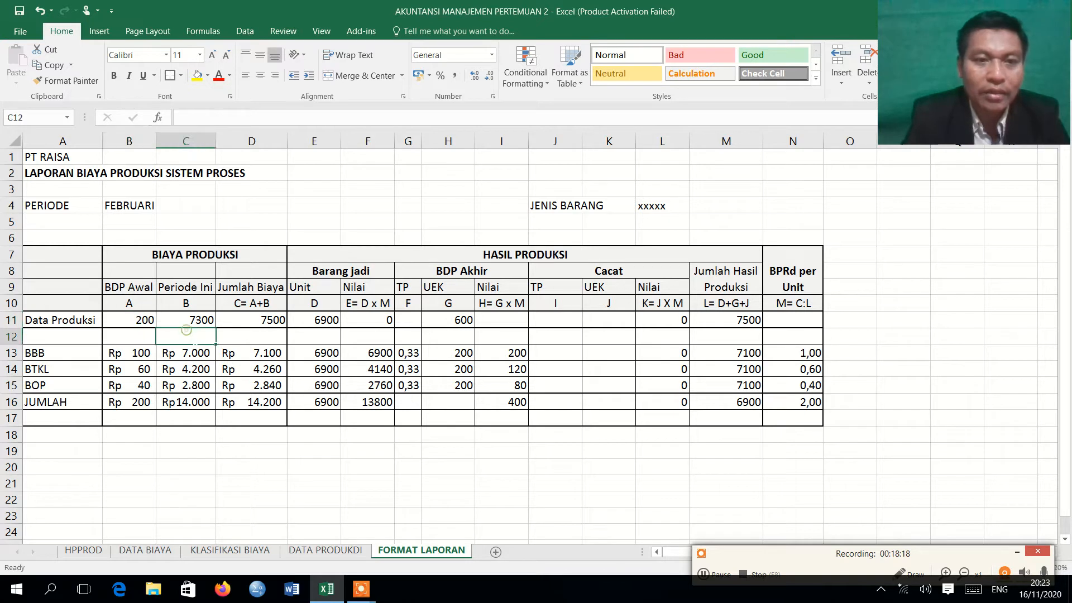
left_click(192, 320)
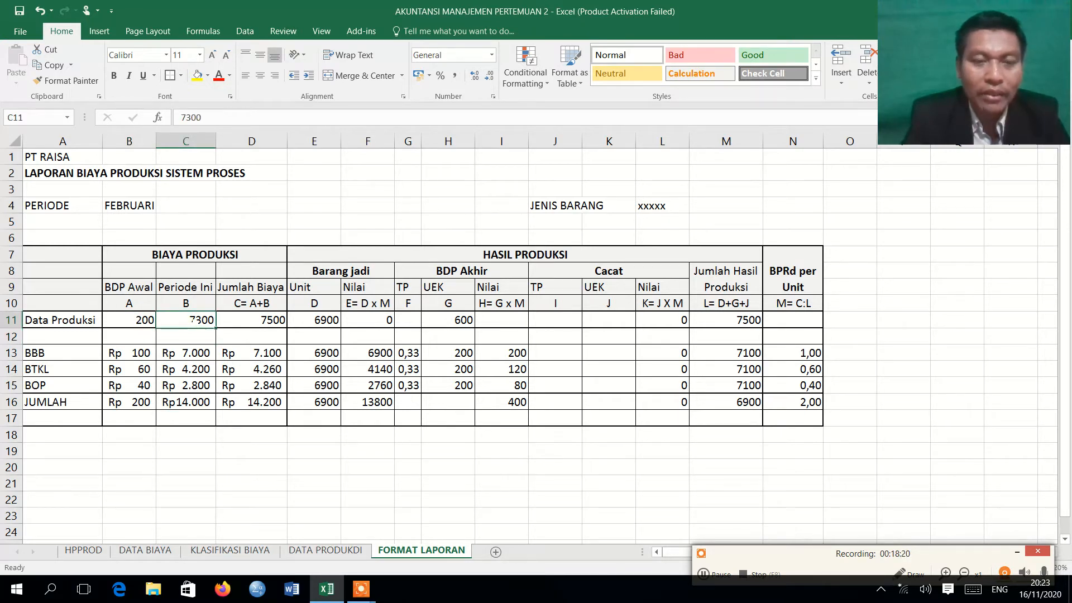
left_click(11, 319)
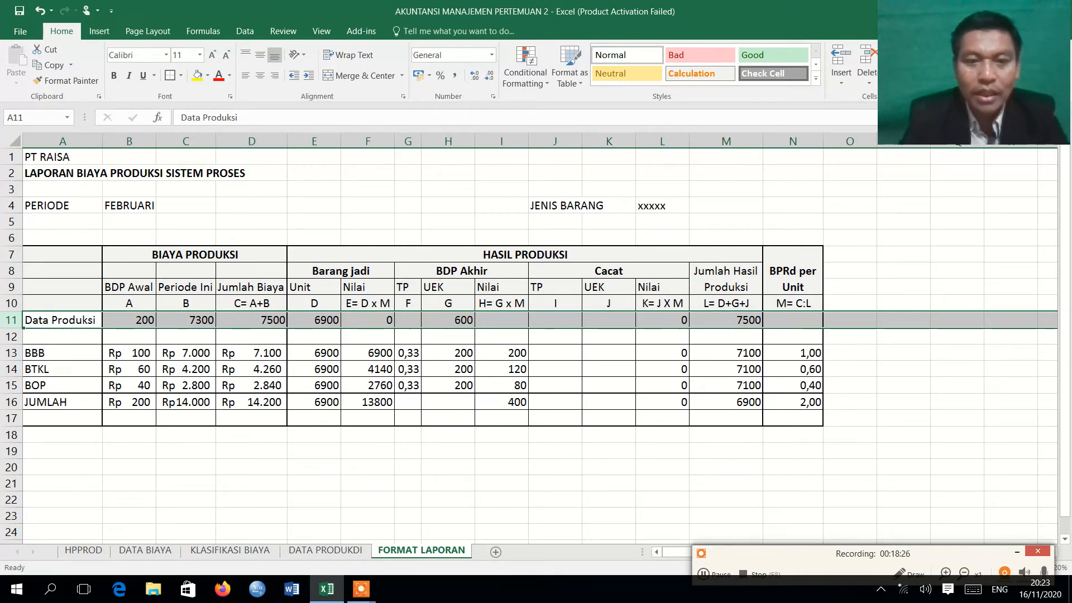
left_click(351, 554)
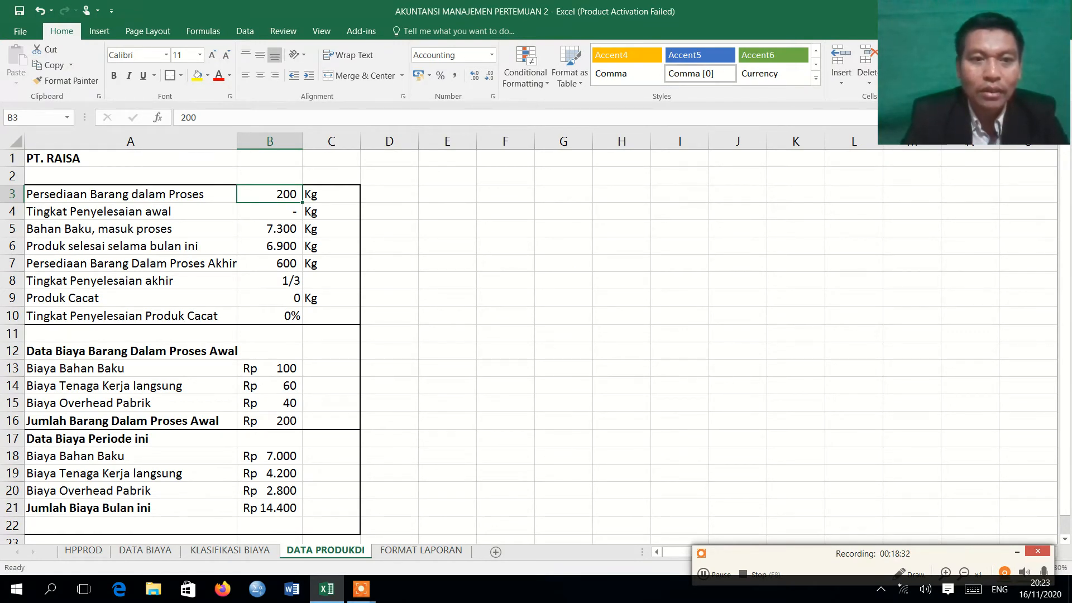
left_click(275, 232)
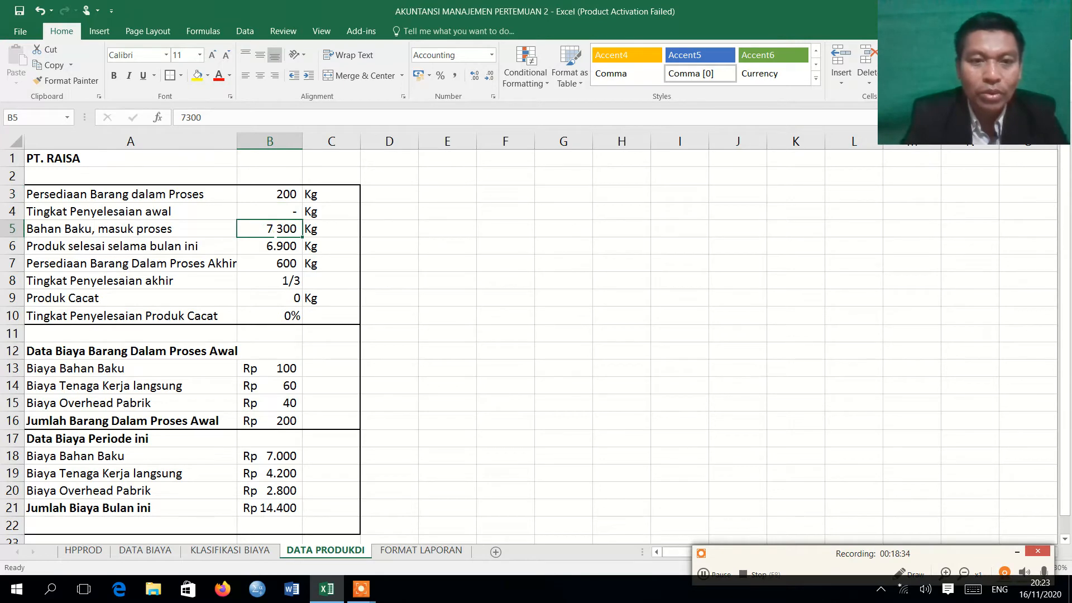
left_click(414, 554)
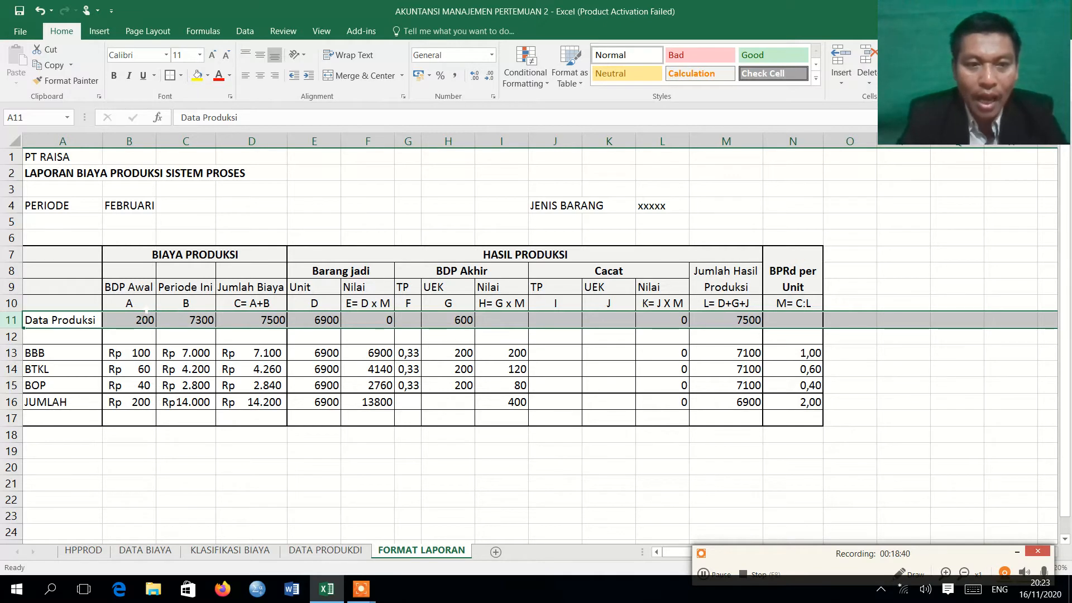
Examine the C= A+B heading and trace the Data Produksi row's finished, BDP Akhir and Jumlah Hasil Produksi quantities to the DATA PRODUKDI sheet
left_click(141, 304)
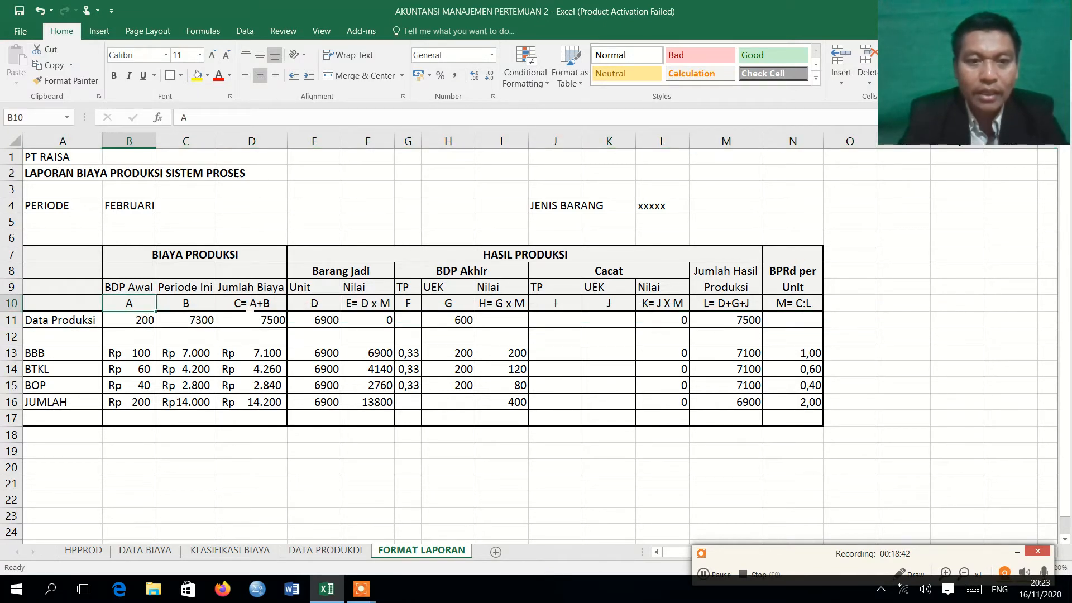
left_click(259, 306)
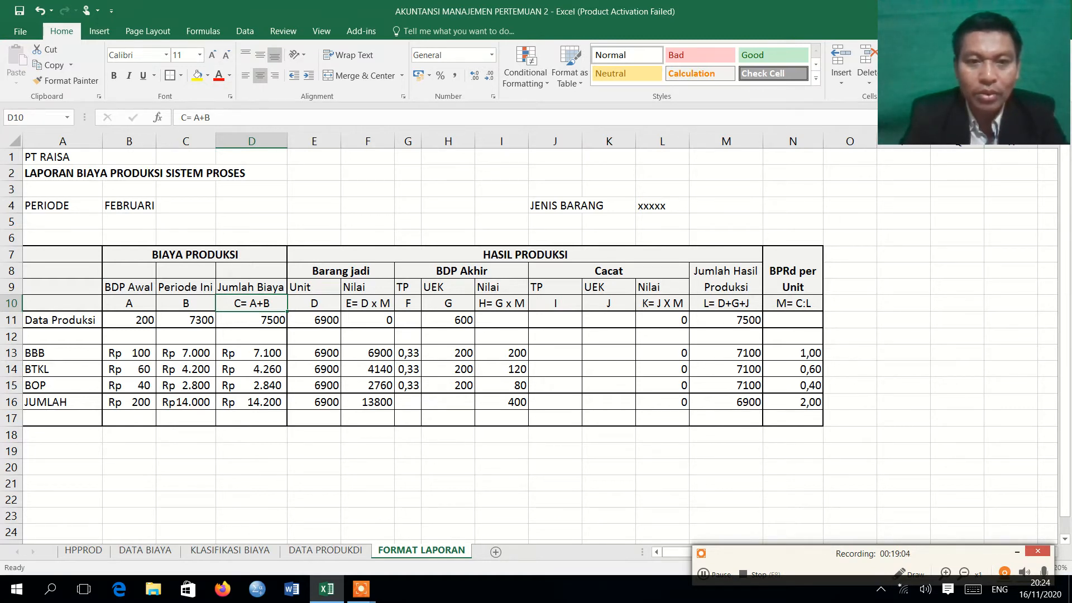
left_click(310, 323)
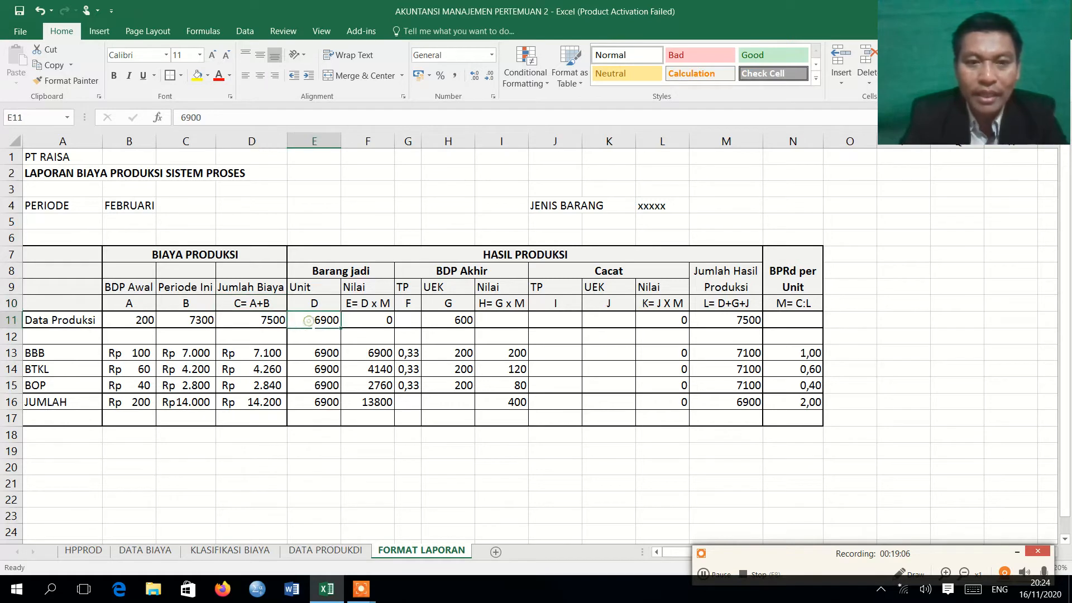
left_click(326, 550)
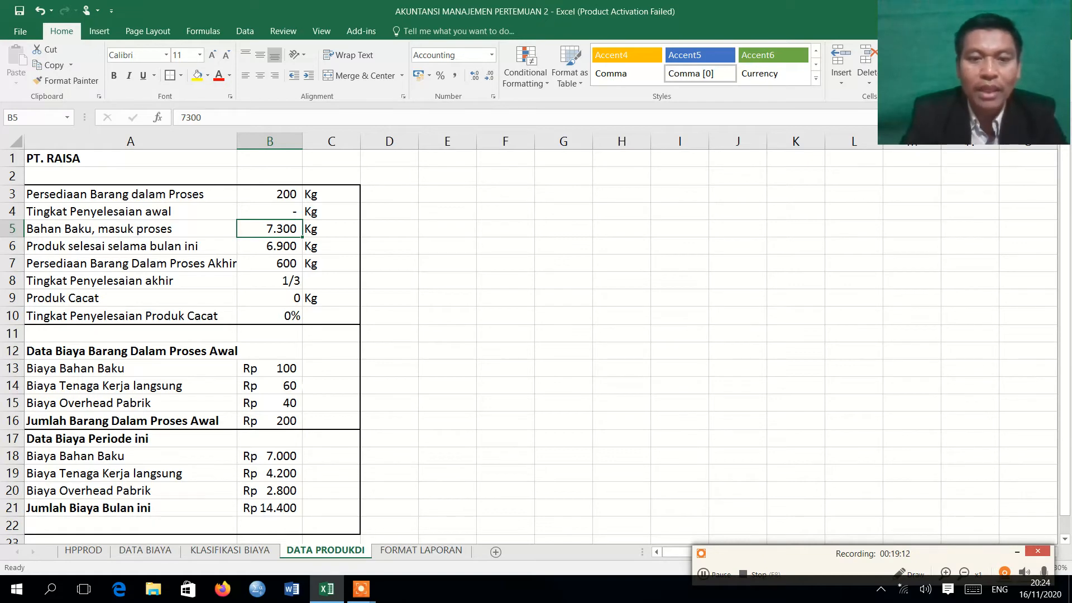
left_click(432, 551)
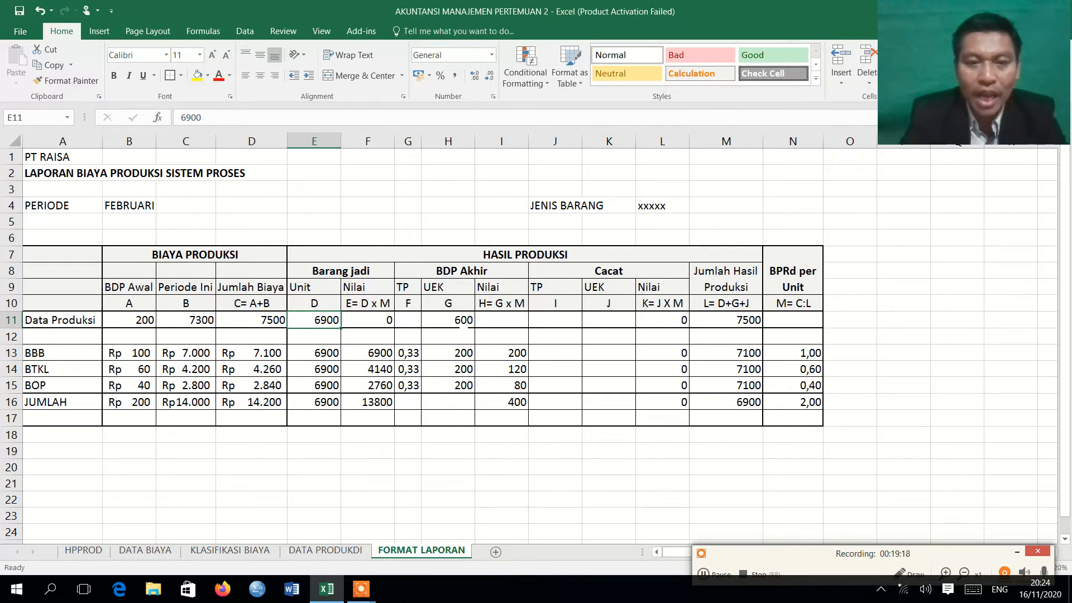
left_click(346, 552)
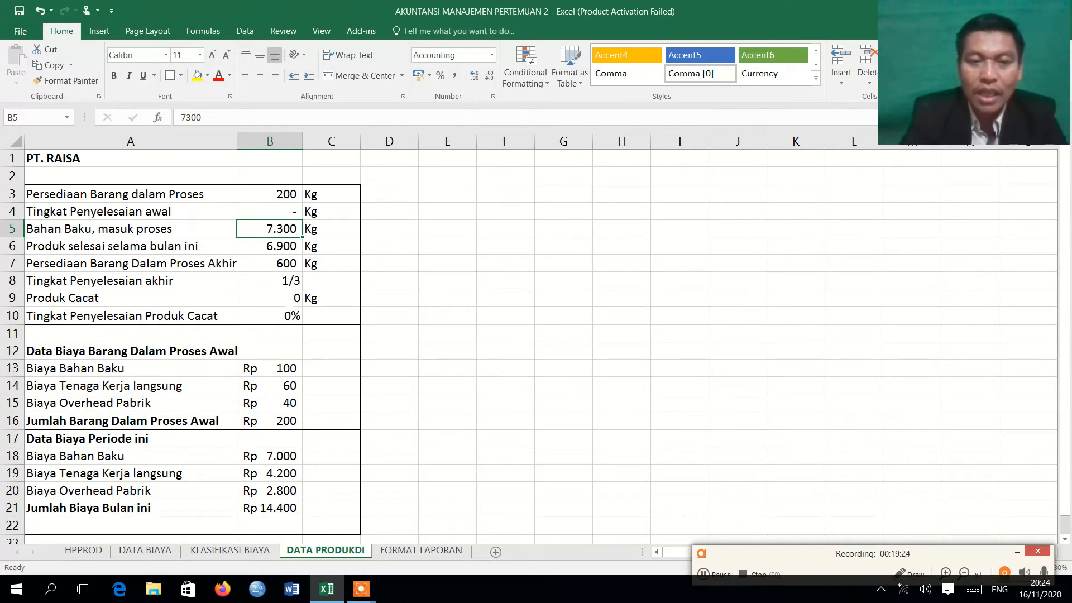
left_click(403, 551)
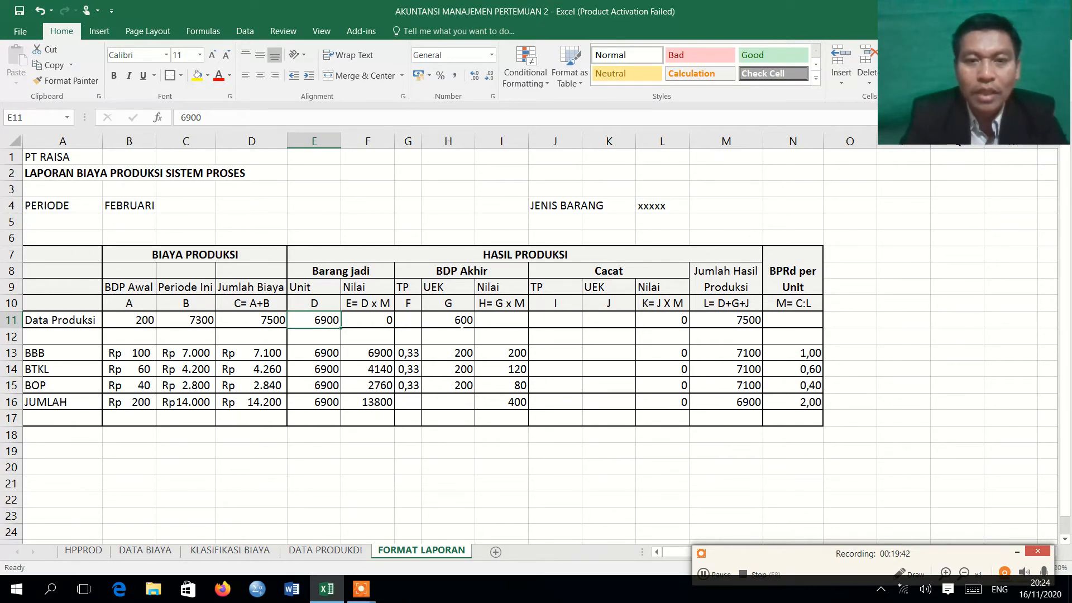
left_click(451, 323)
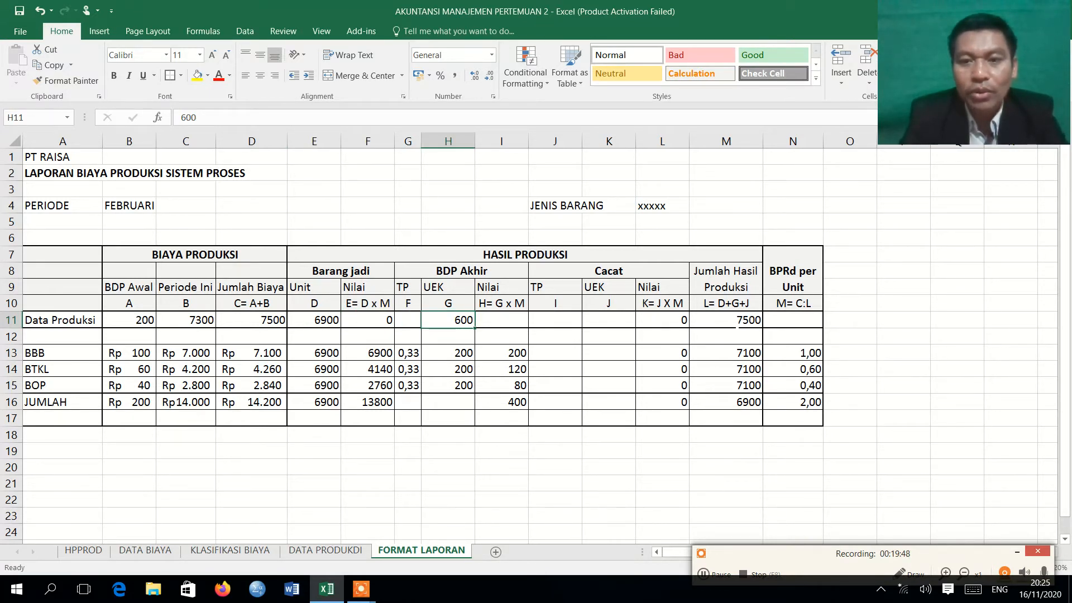
left_click(738, 328)
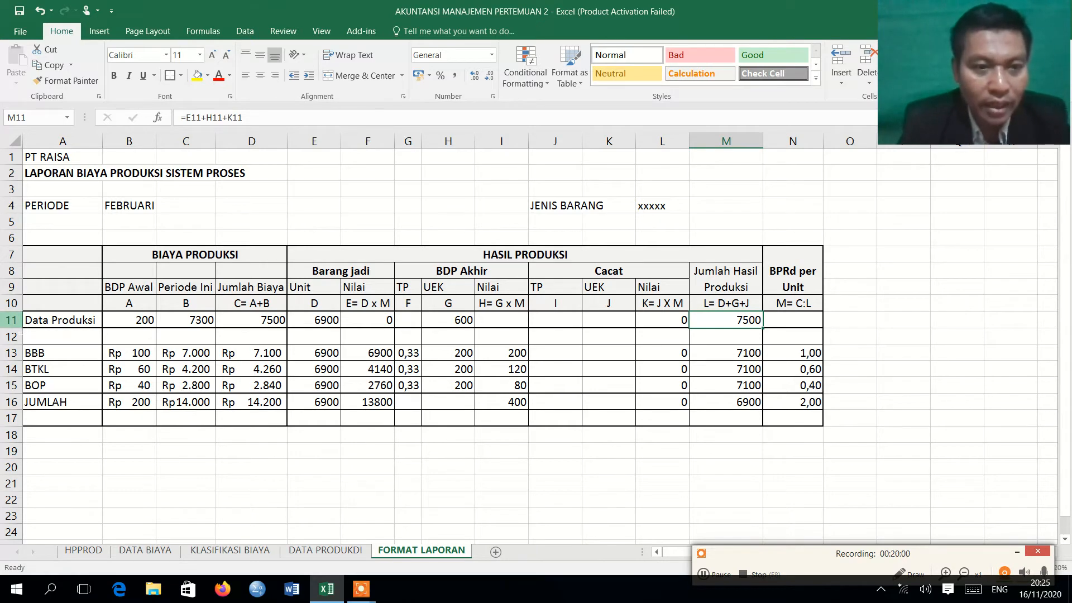
Review the Data Produksi row and compare the BBB, BTKL and BOP costs in rows 13 to 15 with the DATA PRODUKDI sheet
left_click(13, 321)
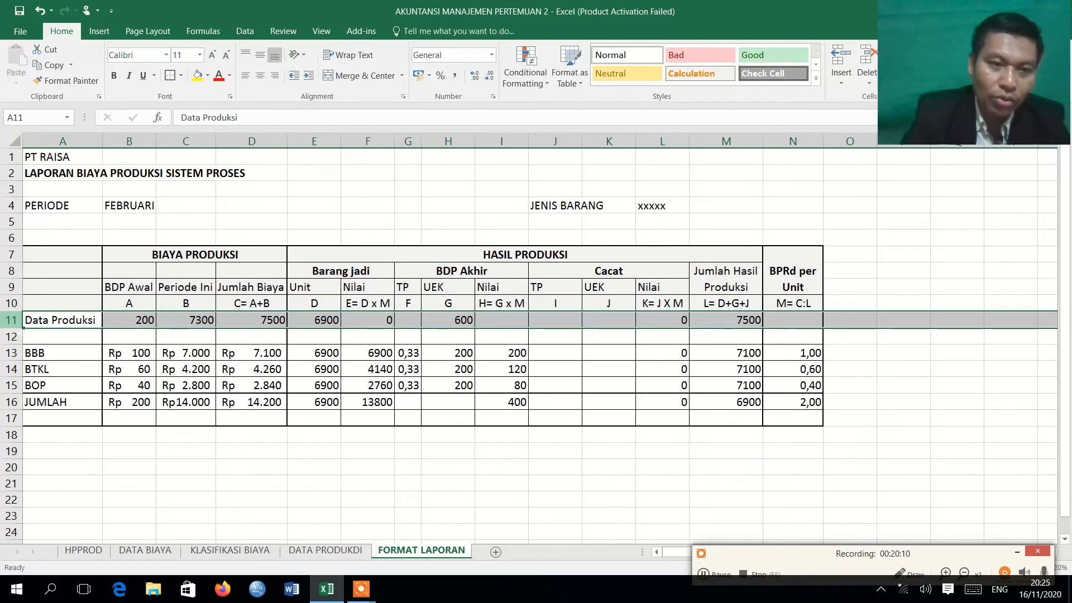
left_click_drag(11, 353, 18, 385)
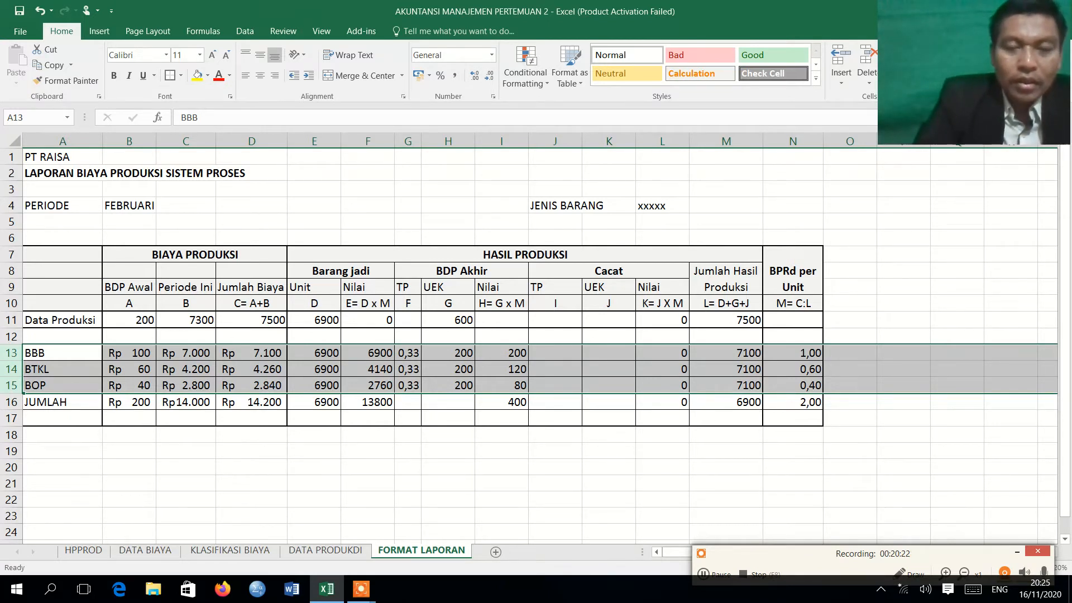
left_click(293, 464)
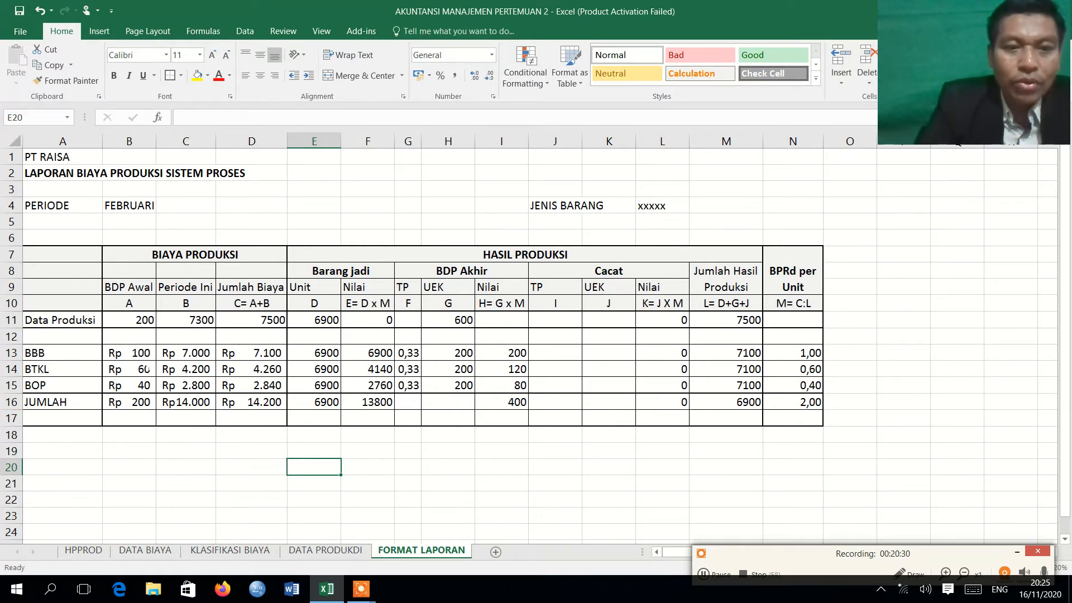
left_click(343, 551)
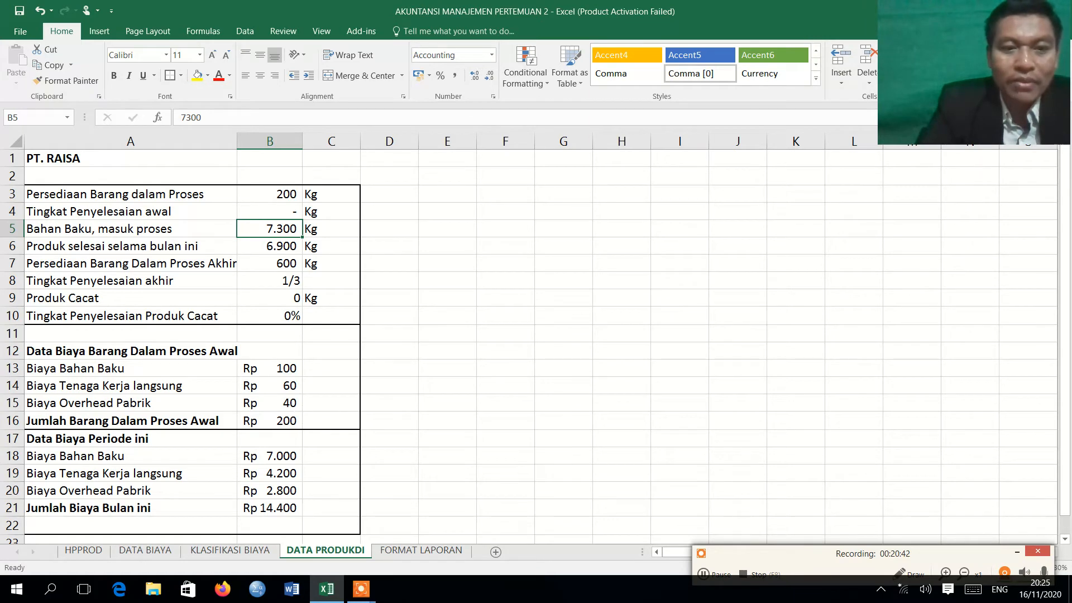
left_click(414, 558)
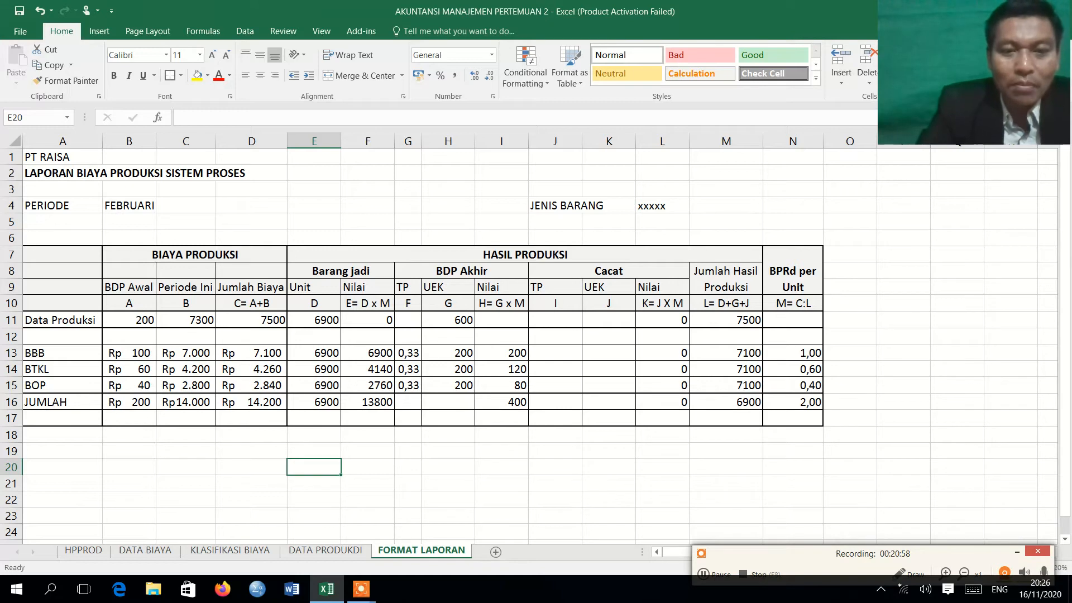
left_click(327, 551)
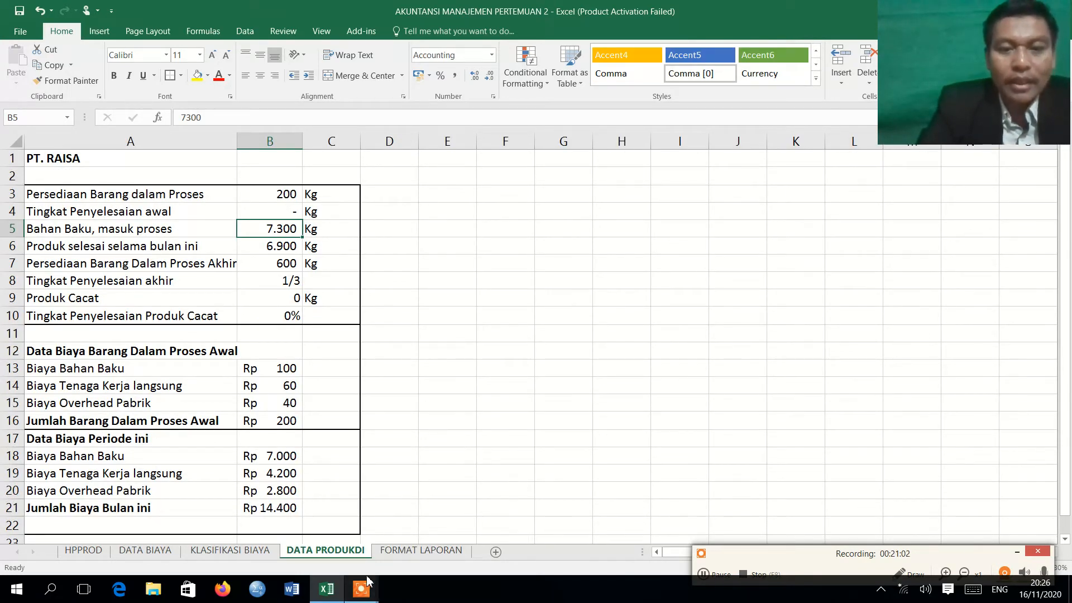
left_click(426, 551)
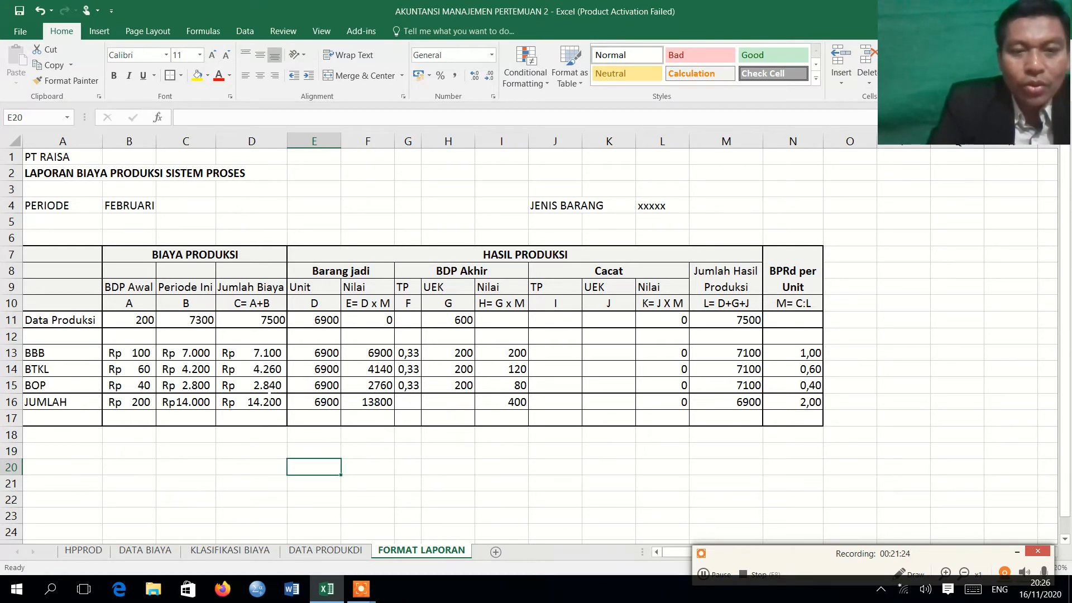
Check the Jumlah Biaya total formula in D16 and the finished-goods units in E11 and E13:E15 of the report
left_click(266, 404)
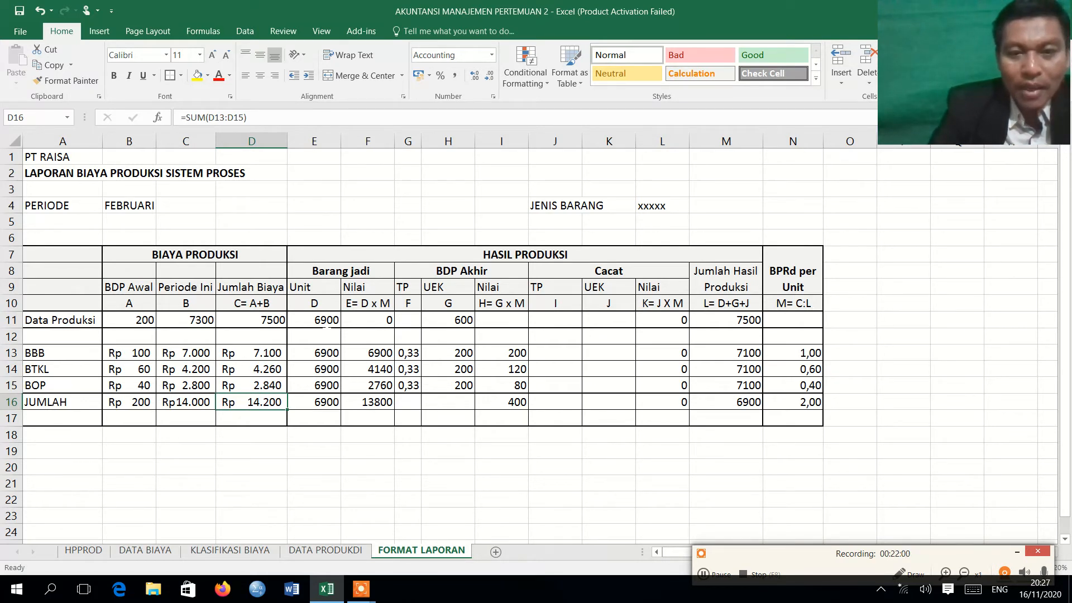
left_click(328, 326)
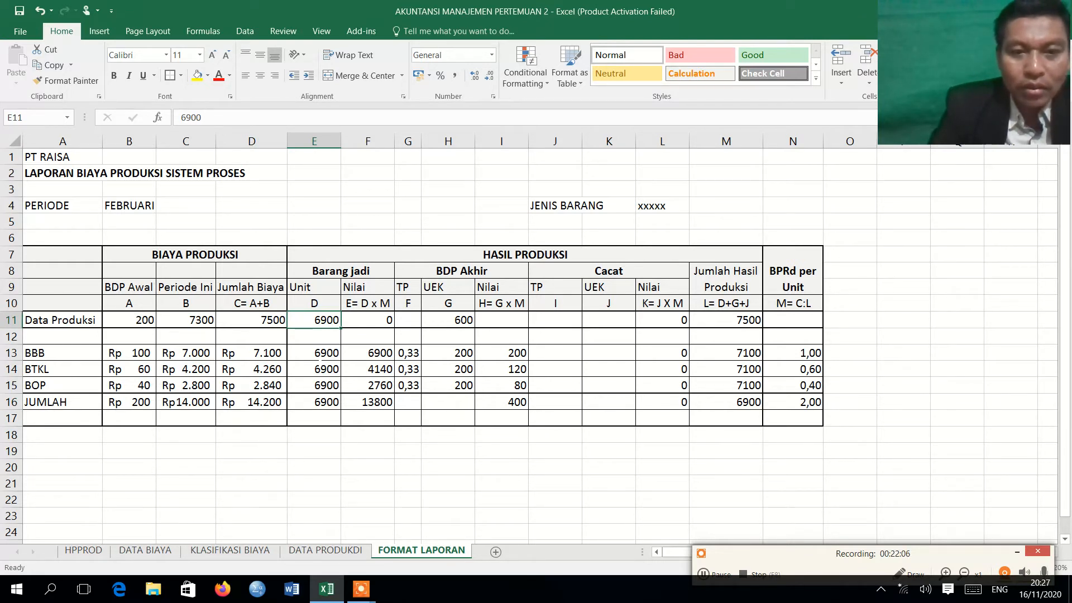
key("Down")
key("Down")
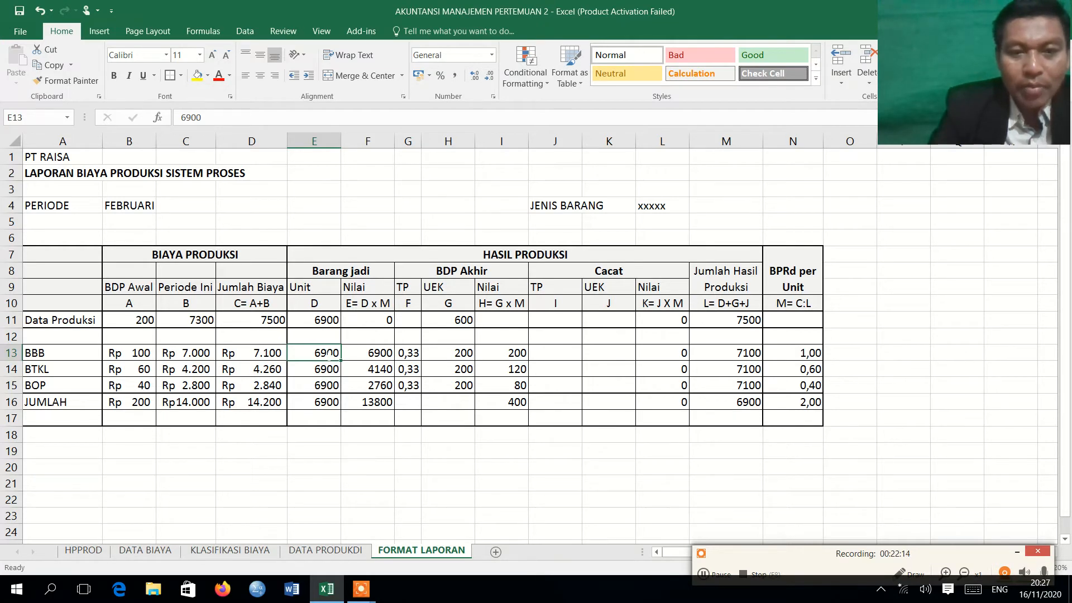
left_click_drag(330, 353, 330, 386)
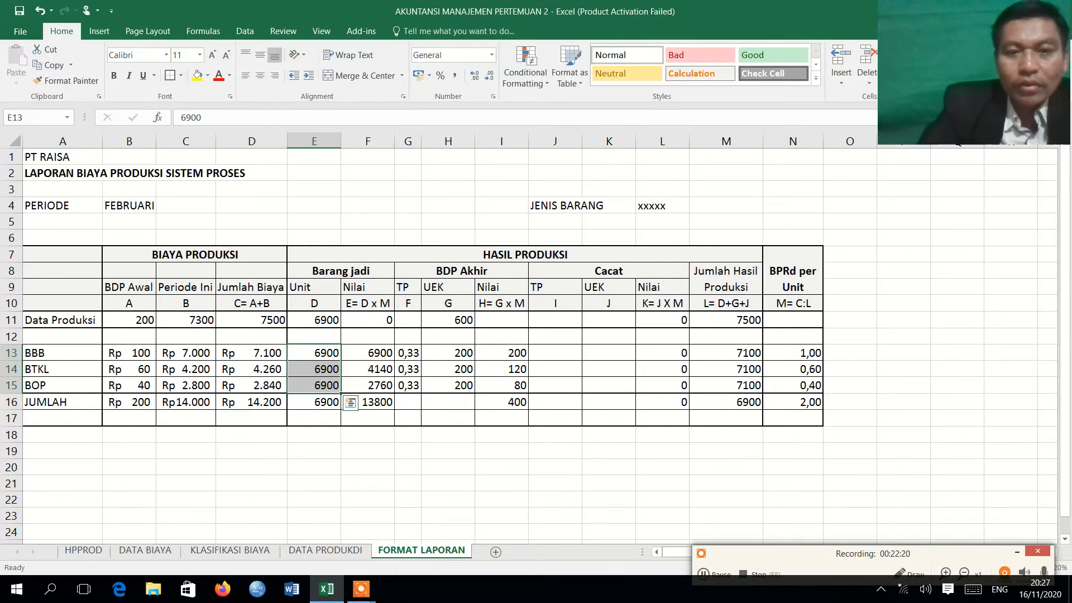
Check the finished-goods Nilai formulas in F13:F15 against the BPRd per Unit formula in N13
left_click(369, 353)
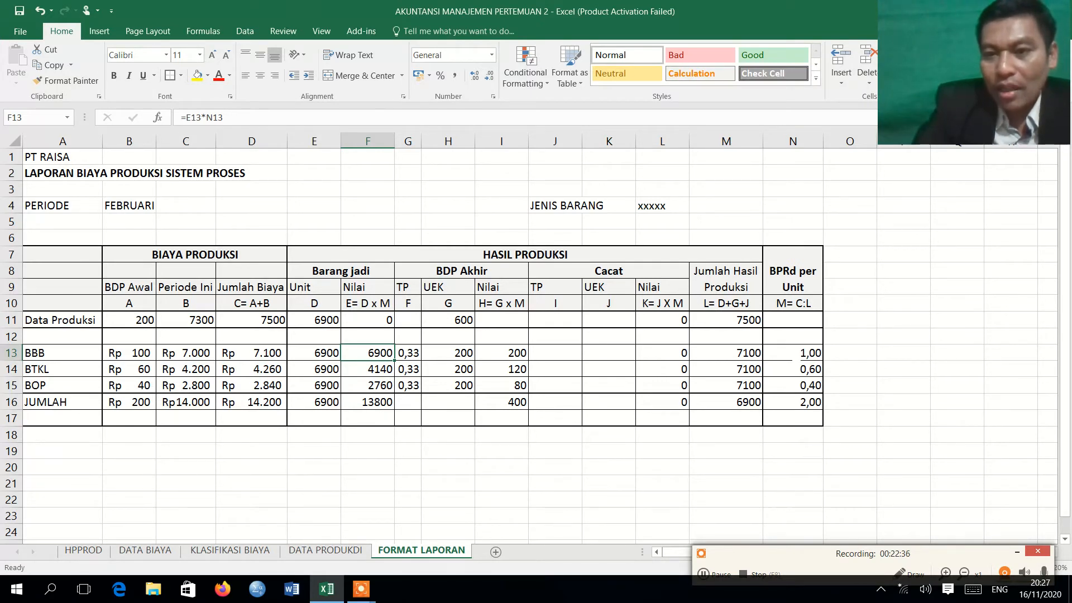
left_click(793, 355)
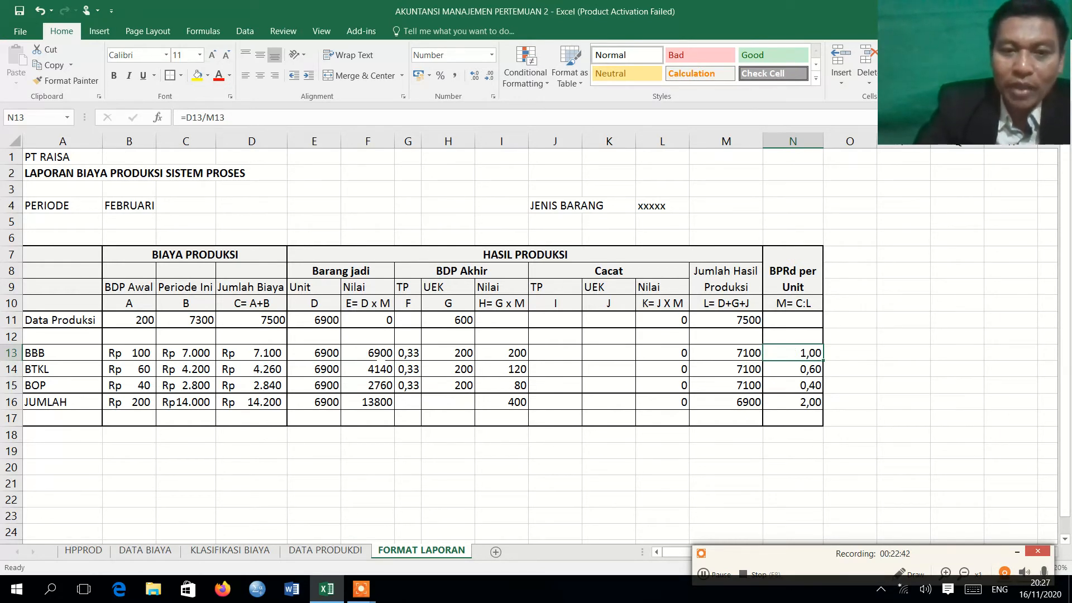
left_click_drag(376, 353, 384, 386)
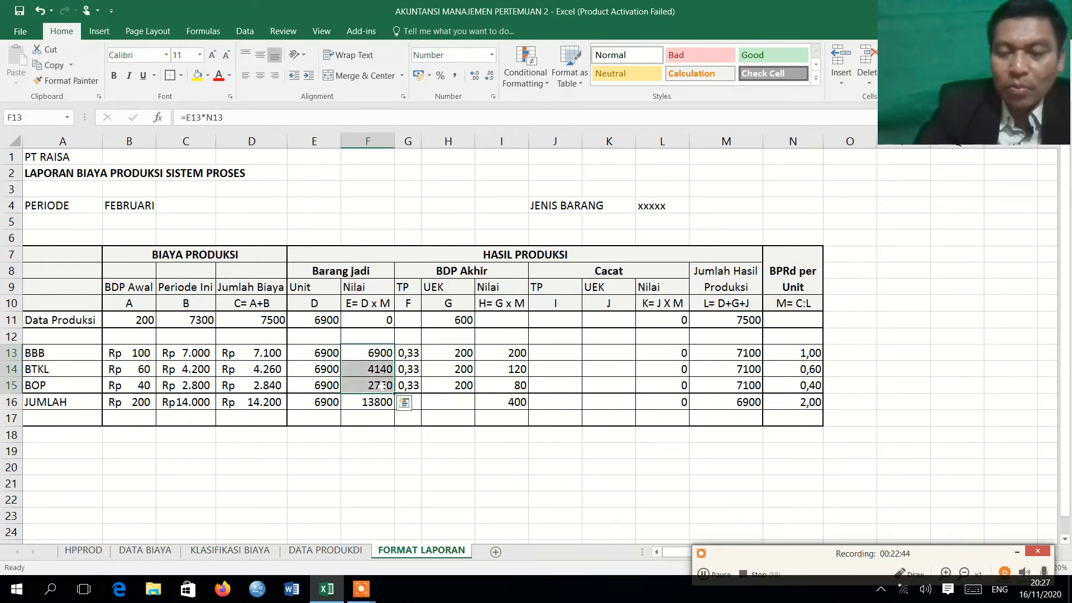
left_click(808, 355)
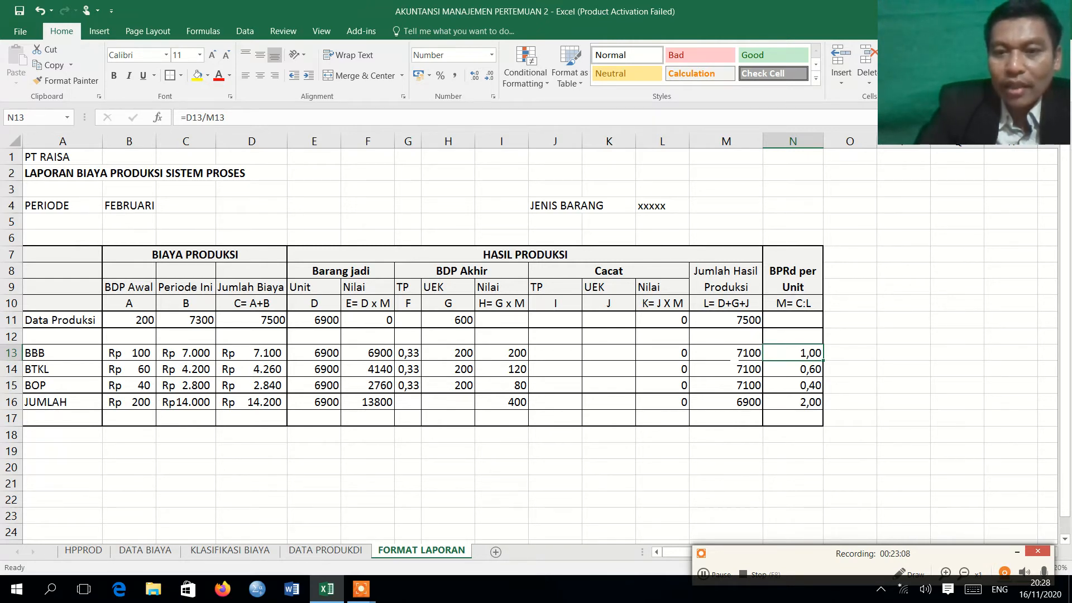
Trace the BBB Jumlah Hasil Produksi formula in M13 to E13 and H13, and examine the BDP Akhir UEK formulas in H13:H15 with their inputs G13 and H11
left_click(731, 355)
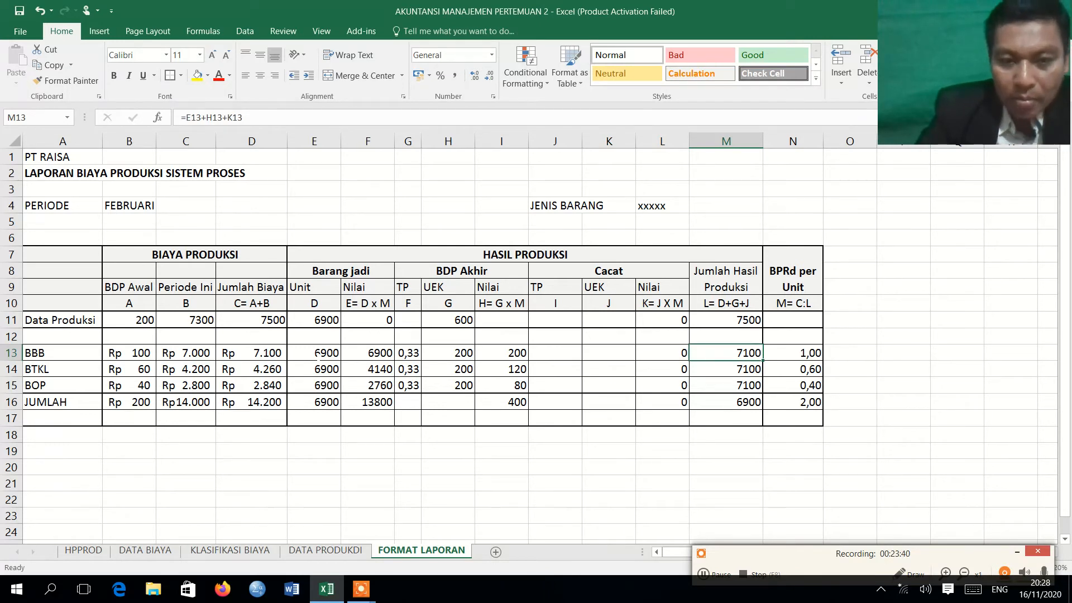
left_click(316, 353)
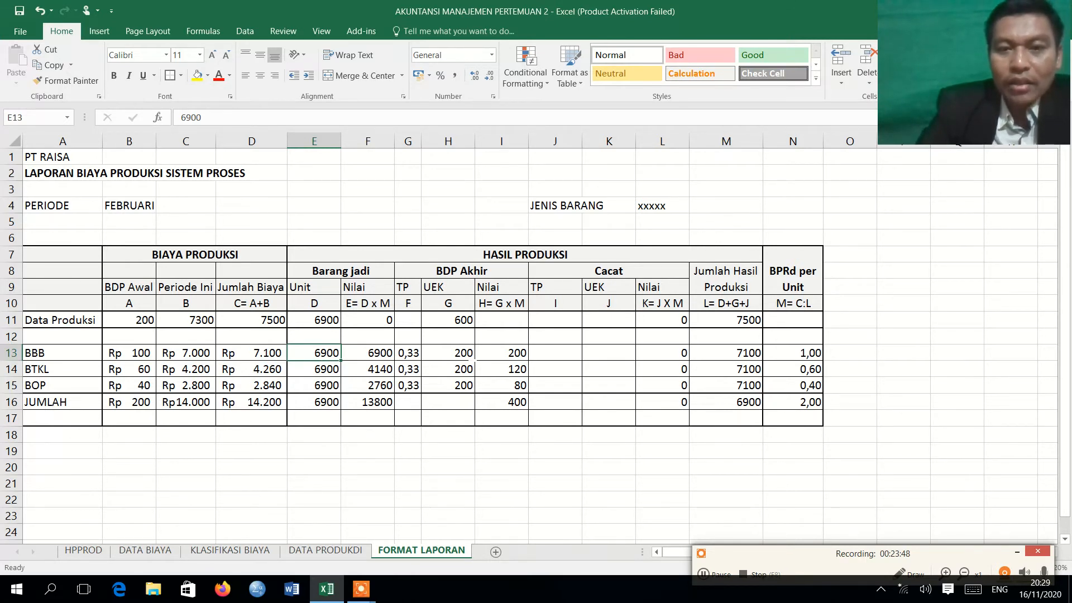
left_click(471, 353)
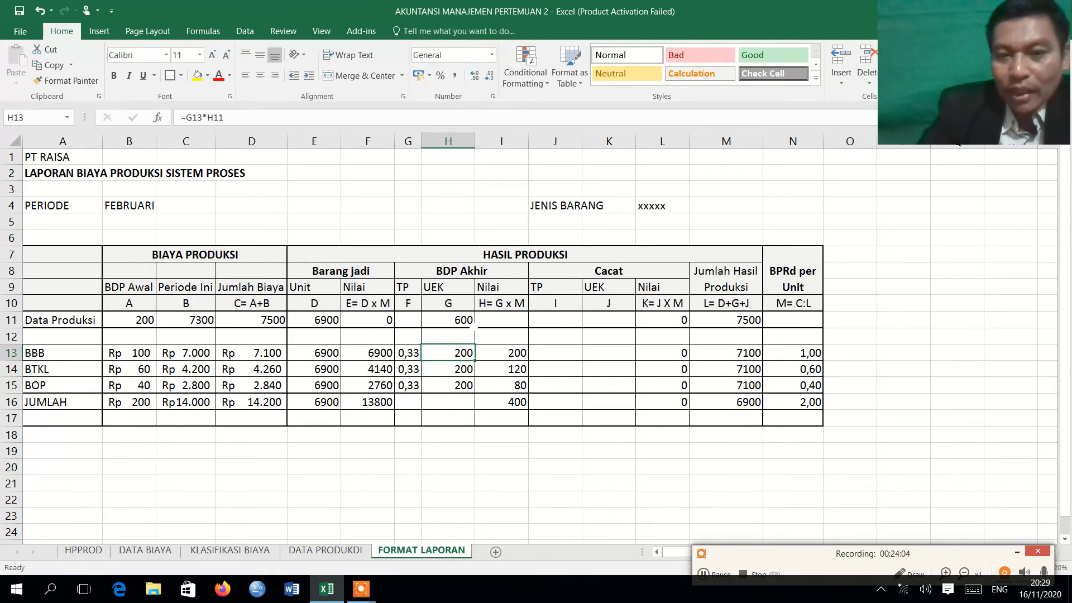
left_click(465, 325)
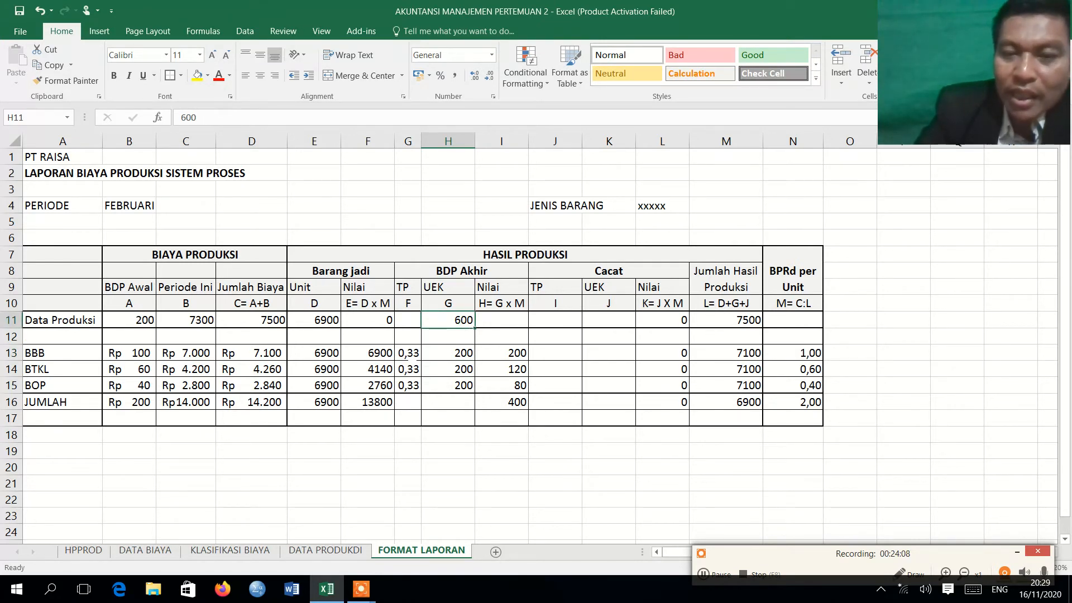
left_click(412, 357)
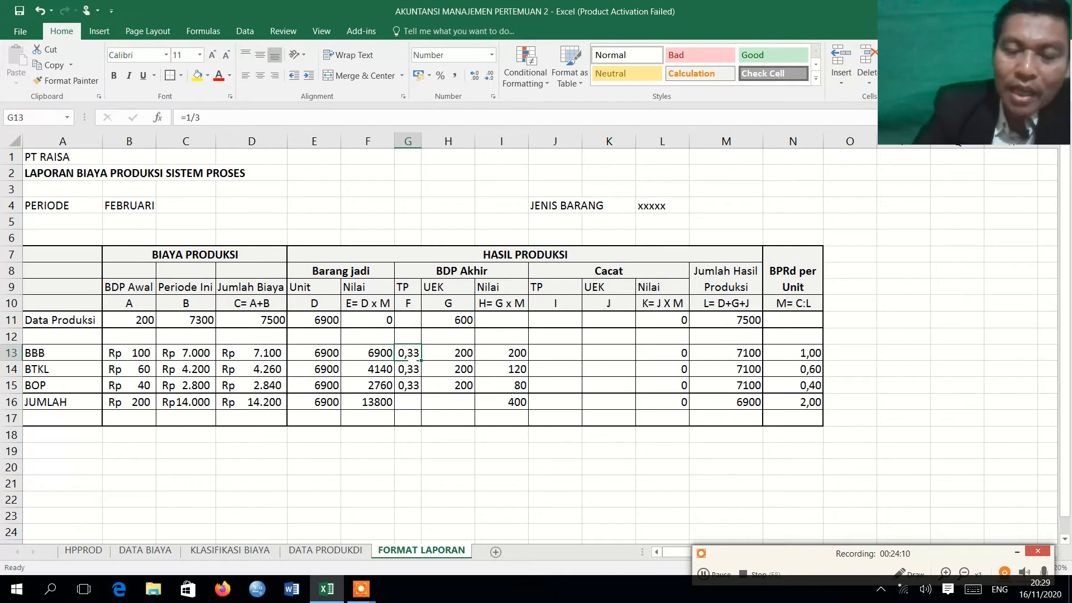
left_click(472, 352)
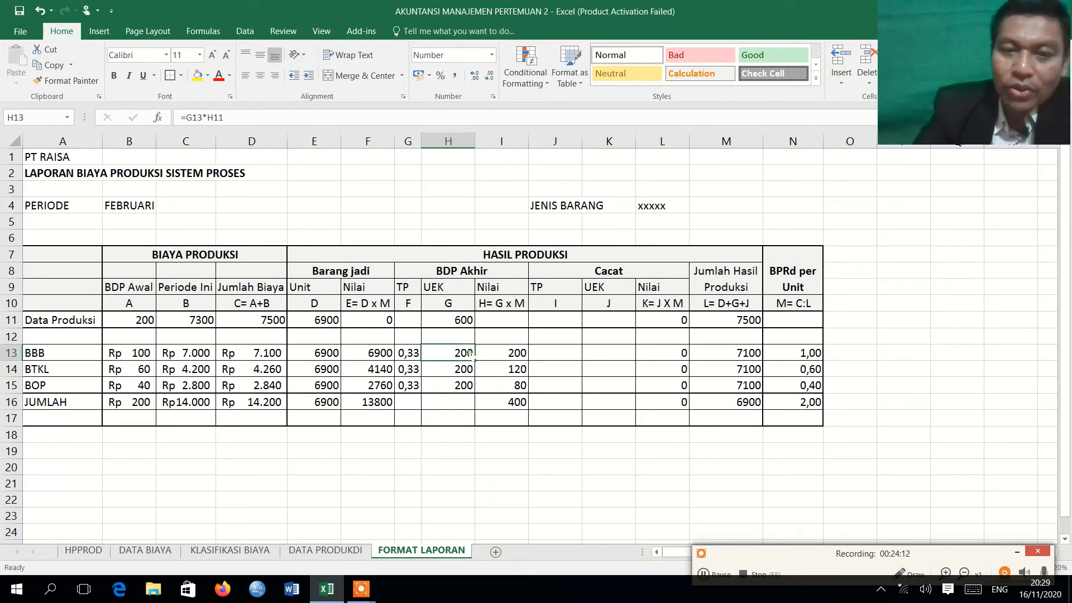
left_click(466, 368)
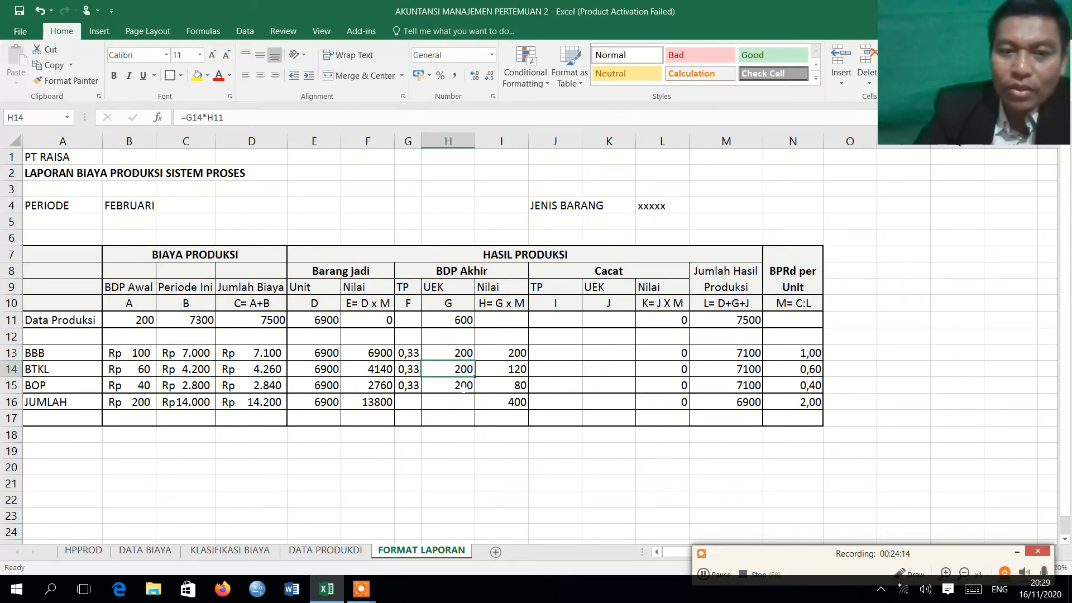
left_click(464, 389)
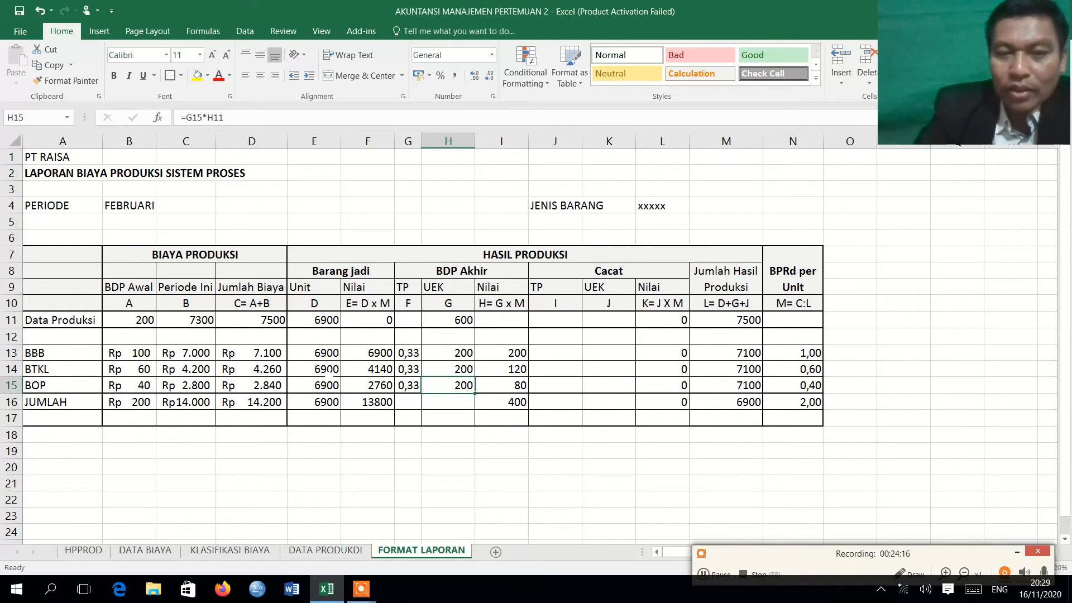
Review E13, H13 and K13 as the components of Jumlah Hasil Produksi and compare the formulas in M13:M15
left_click(325, 358)
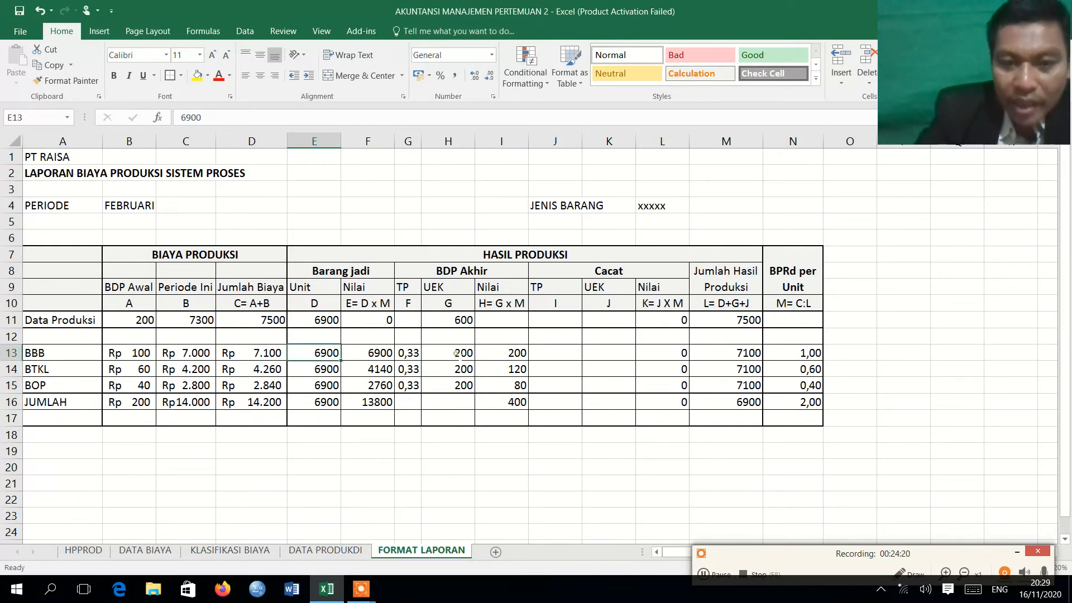
left_click(462, 357)
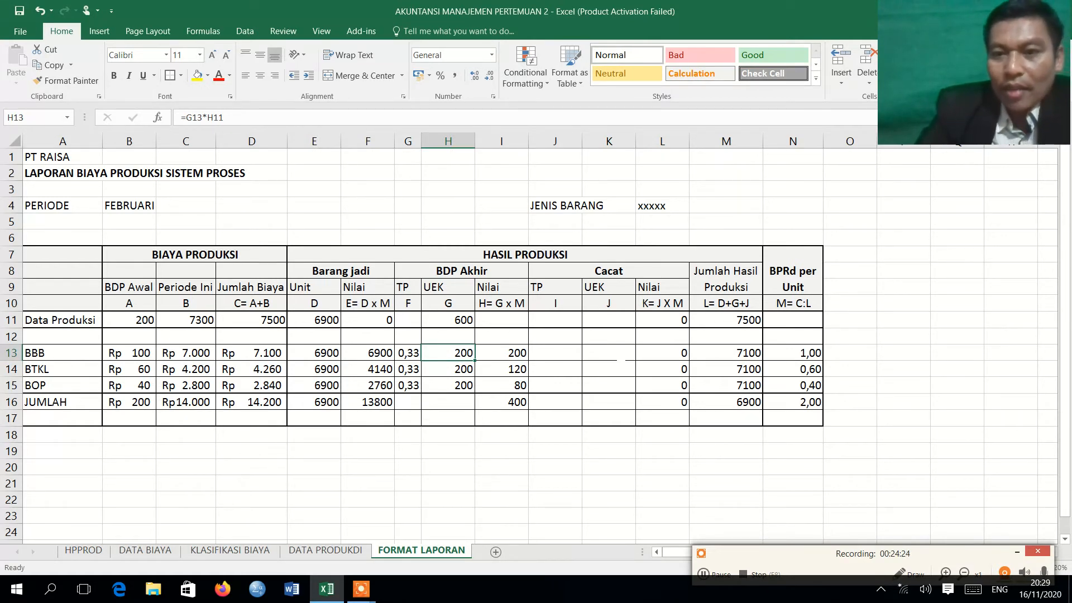
left_click(615, 358)
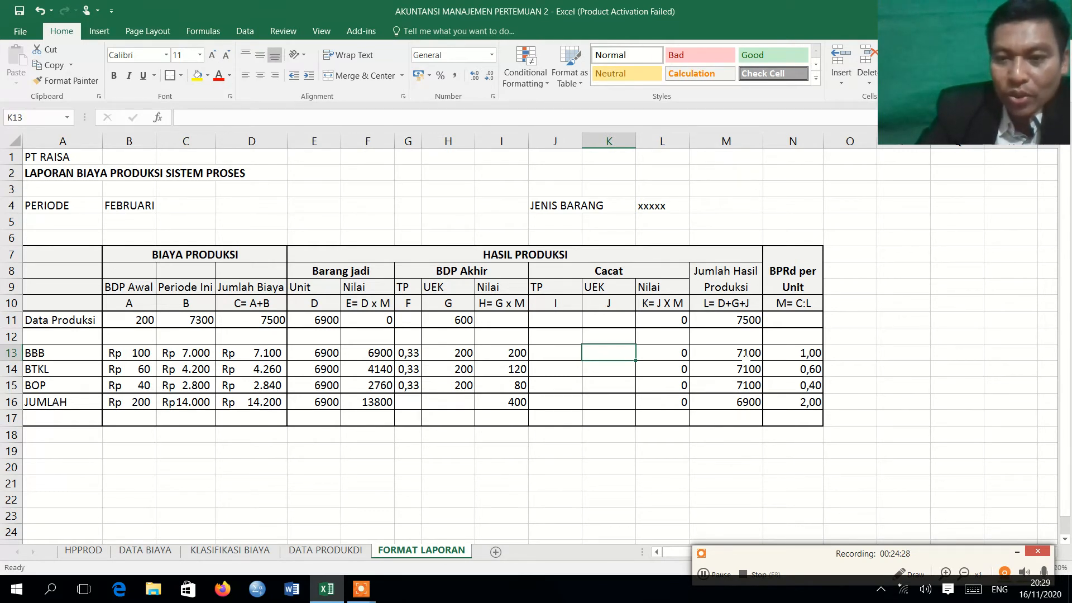
left_click(747, 356)
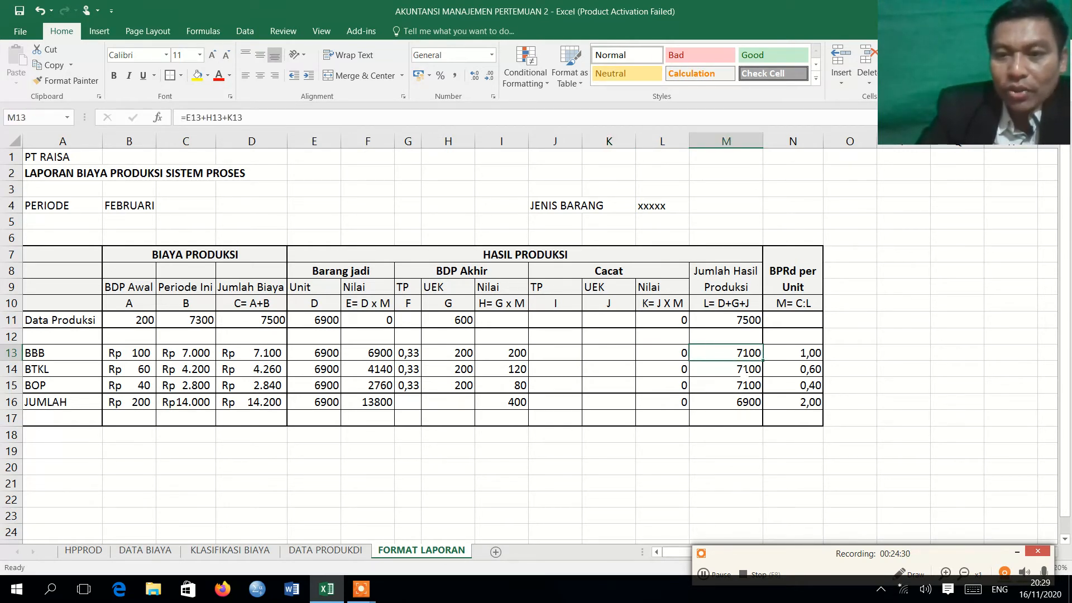
left_click(747, 371)
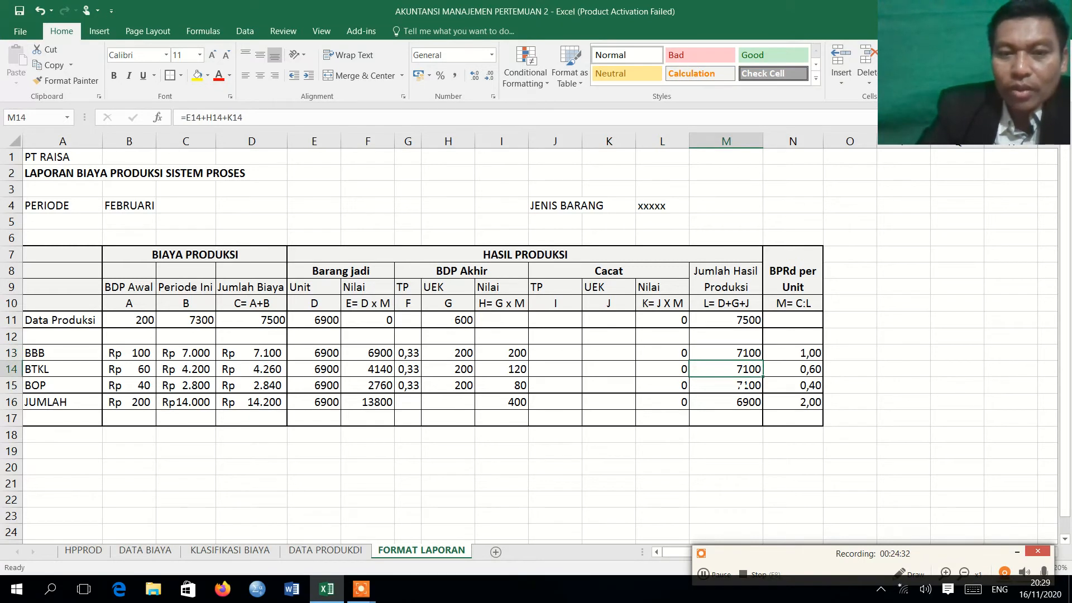
left_click(740, 384)
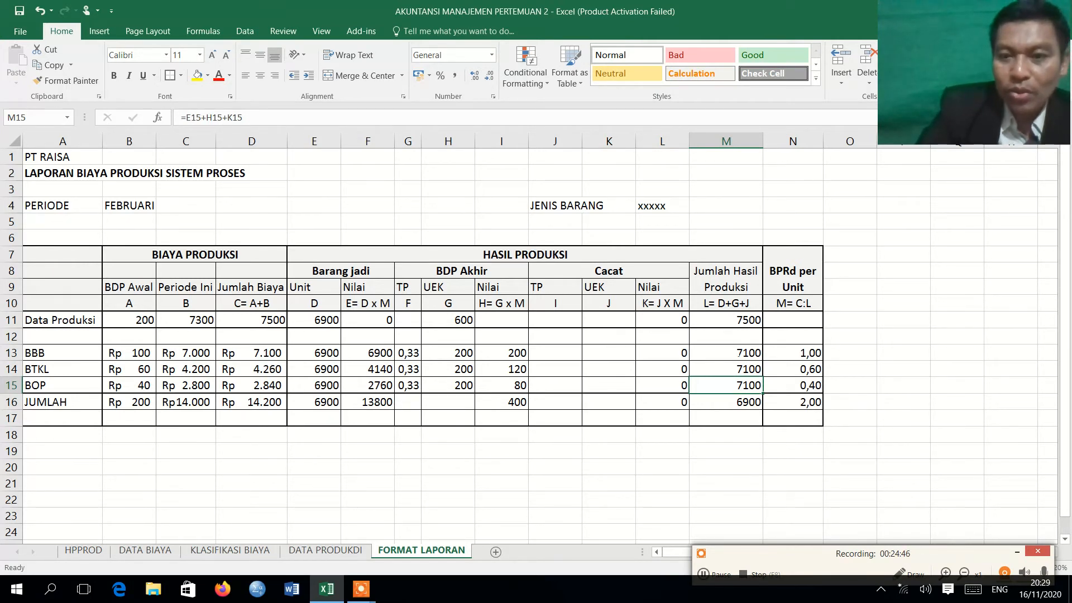
Fill the BBB row's Jumlah Hasil Produksi cell M13 and Jumlah Biaya cell D13 with yellow
left_click(728, 354)
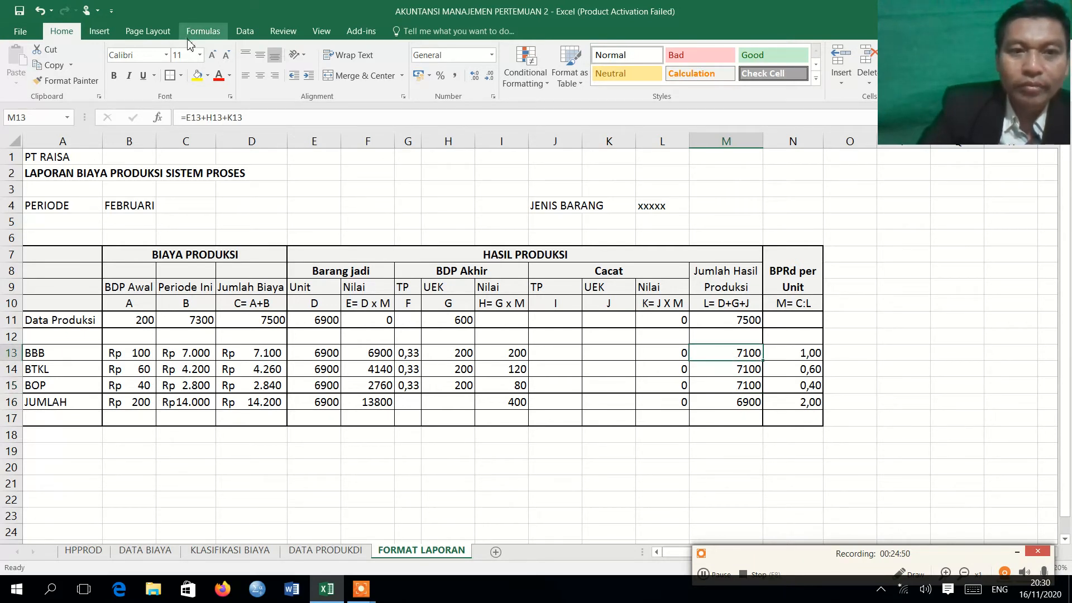
left_click(201, 78)
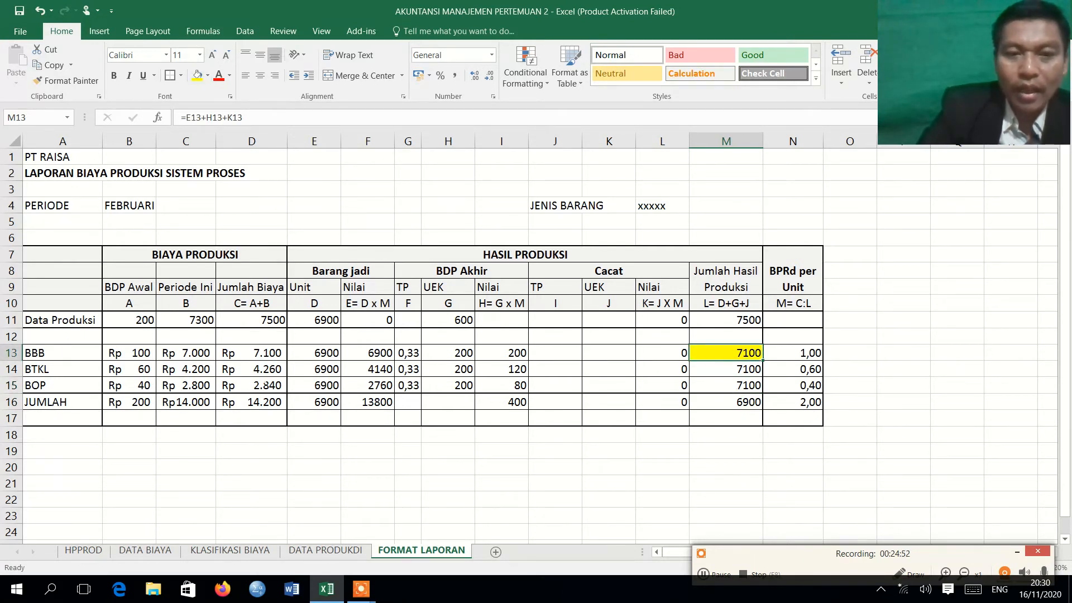
left_click(268, 356)
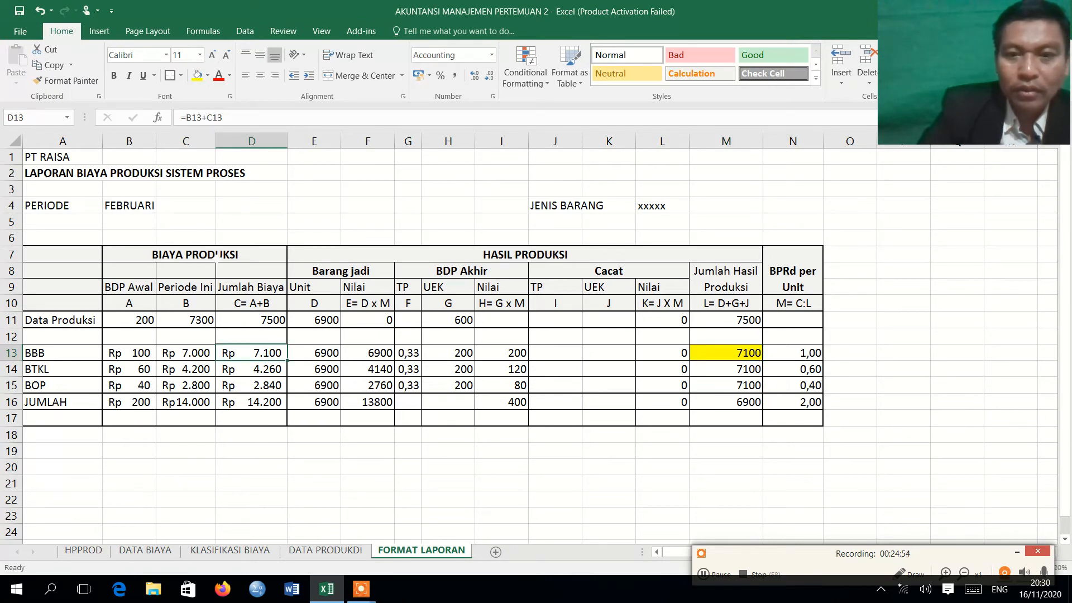
left_click(196, 77)
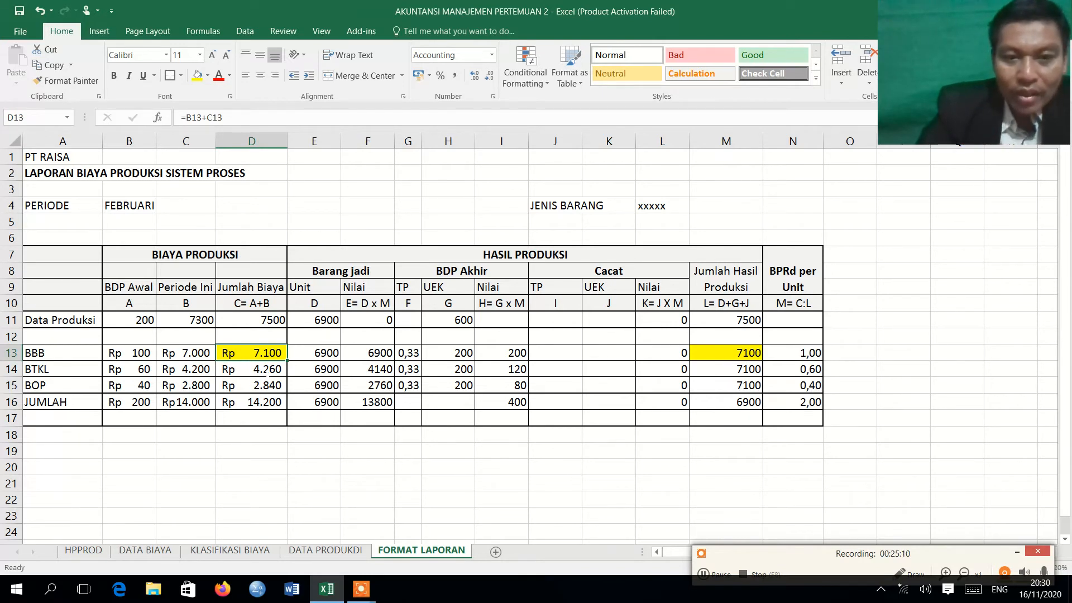
Fill the Jumlah Biaya and Jumlah Hasil Produksi cells of the BTKL and BOP rows (D14, M14, D15, M15) with yellow
left_click(267, 376)
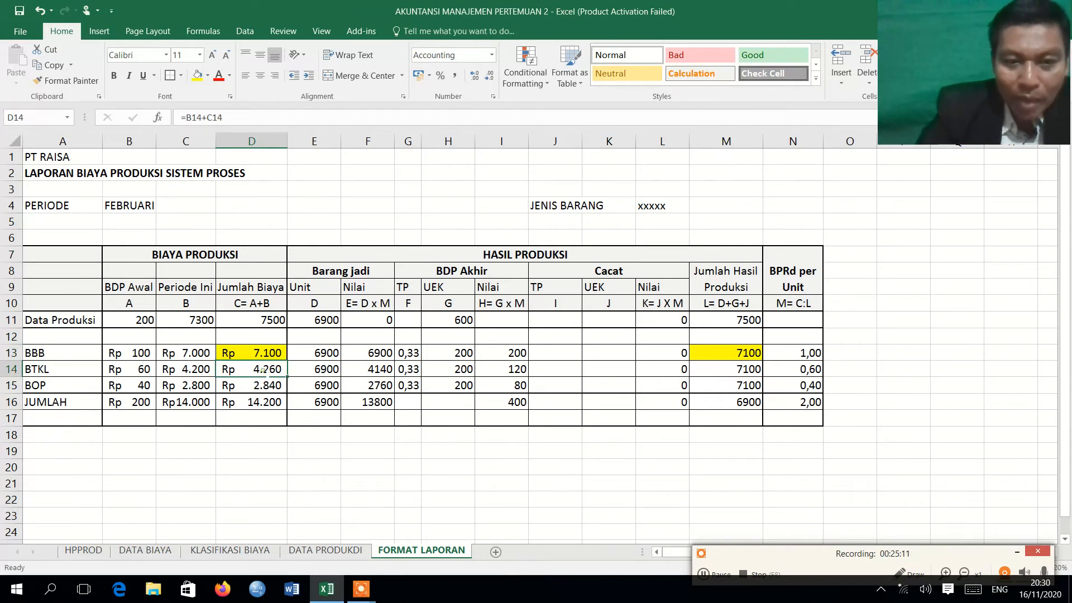
left_click(195, 76)
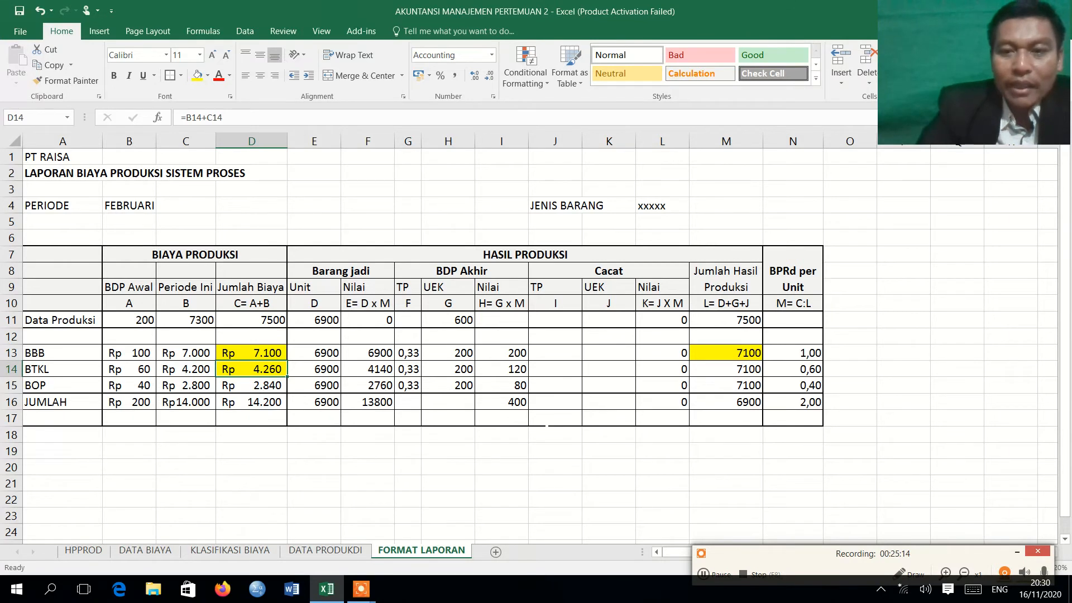
left_click(725, 372)
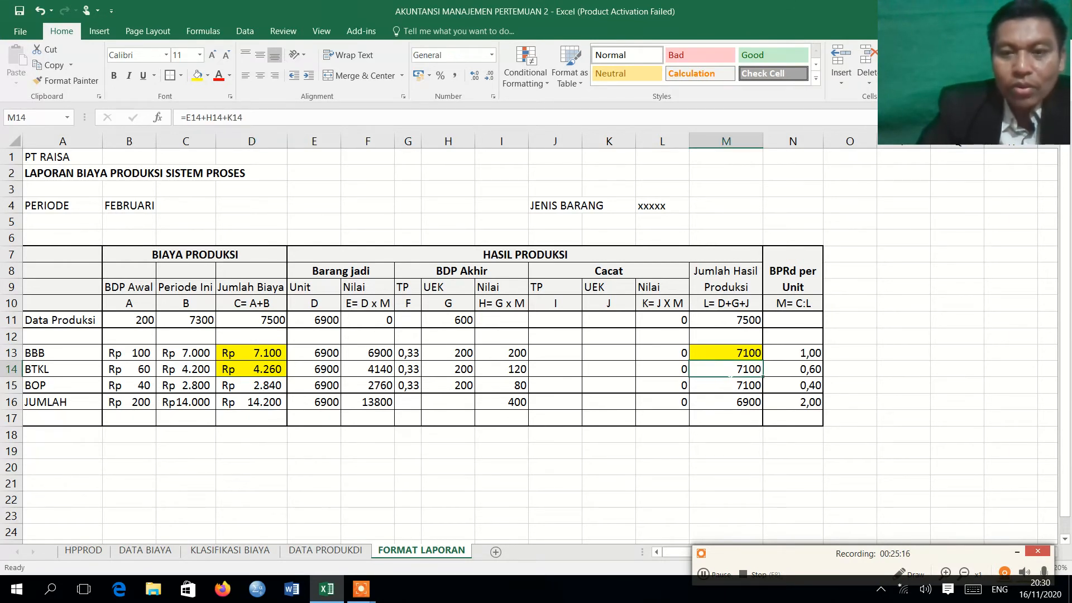
left_click(197, 76)
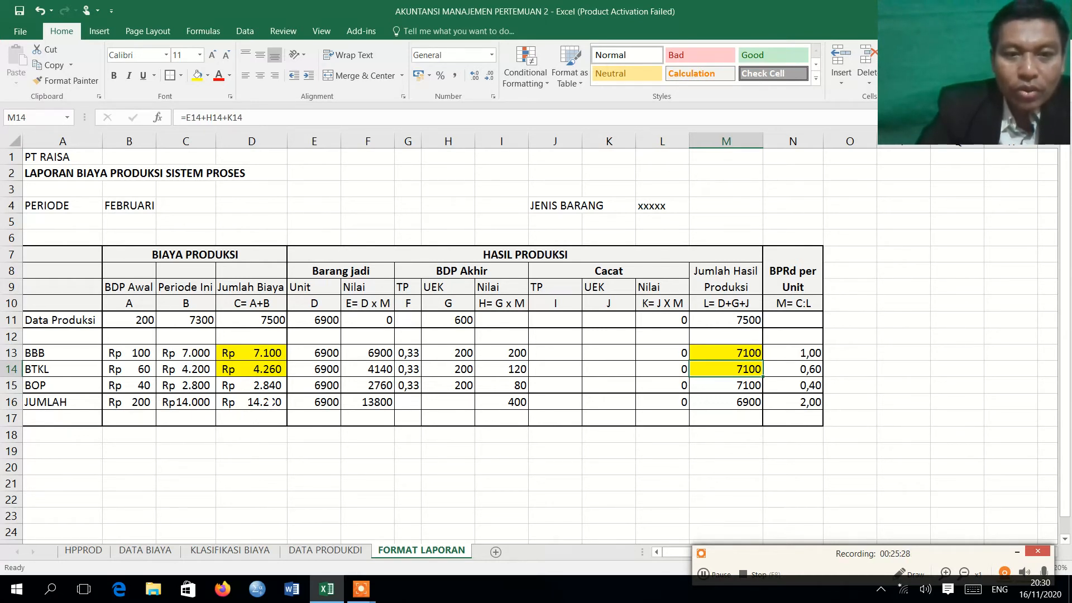
left_click(262, 388)
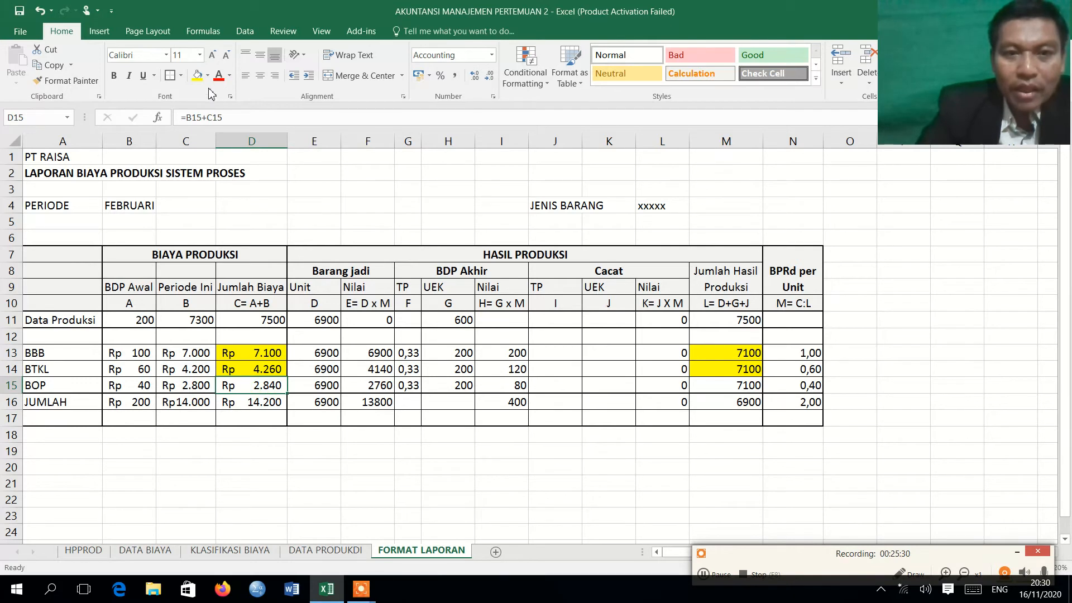
left_click(198, 75)
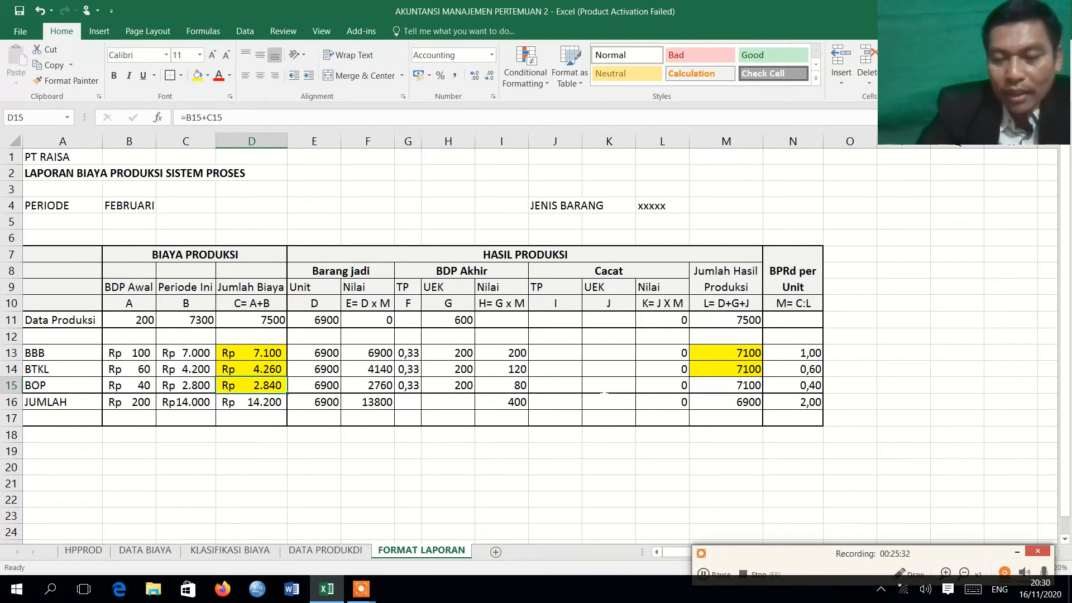
left_click(756, 389)
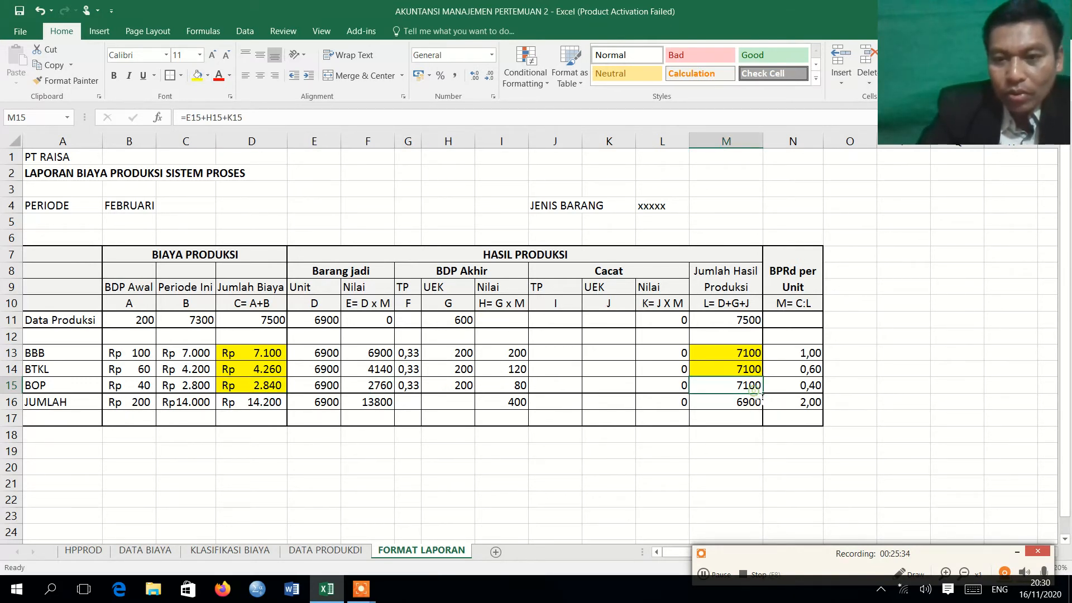
left_click(197, 75)
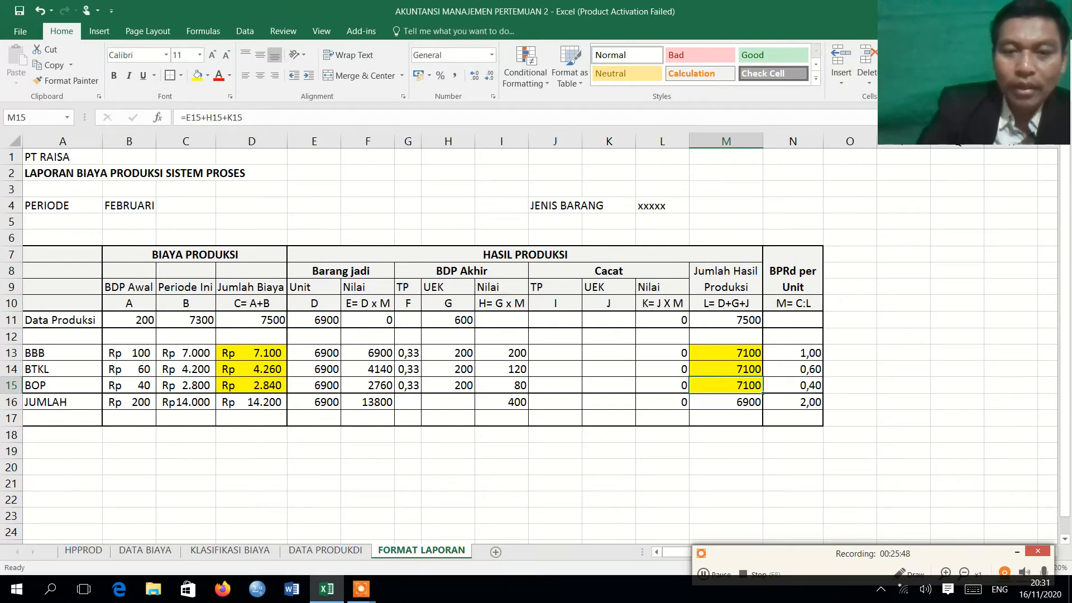
Examine how the BPRd per Unit values in N13:N15 feed the finished-goods Nilai formulas in F13 and F14
left_click(376, 353)
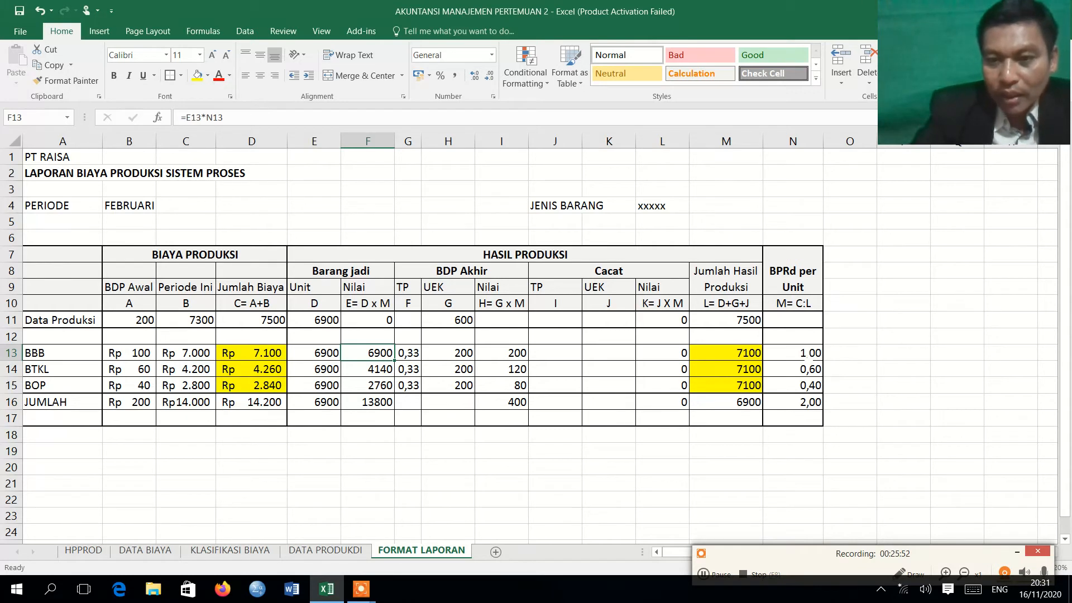
left_click(807, 353)
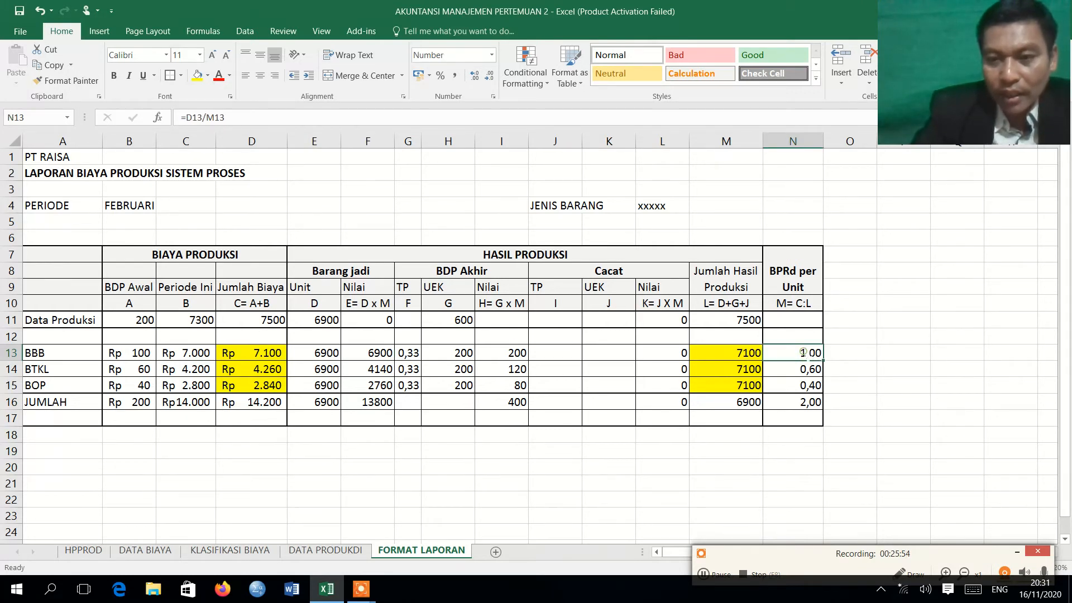
left_click_drag(808, 353, 810, 386)
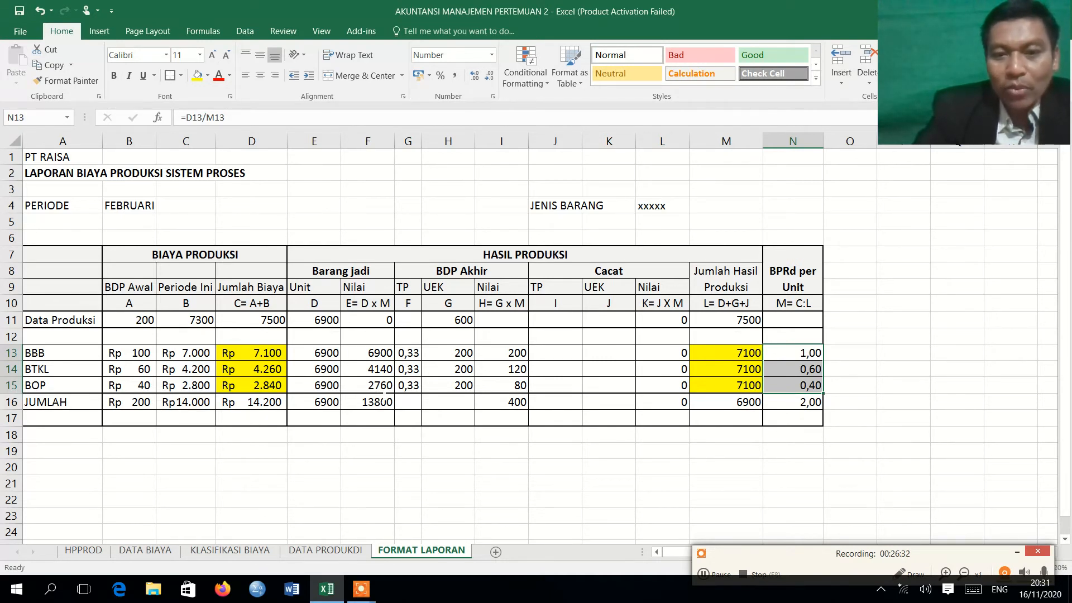
left_click(377, 353)
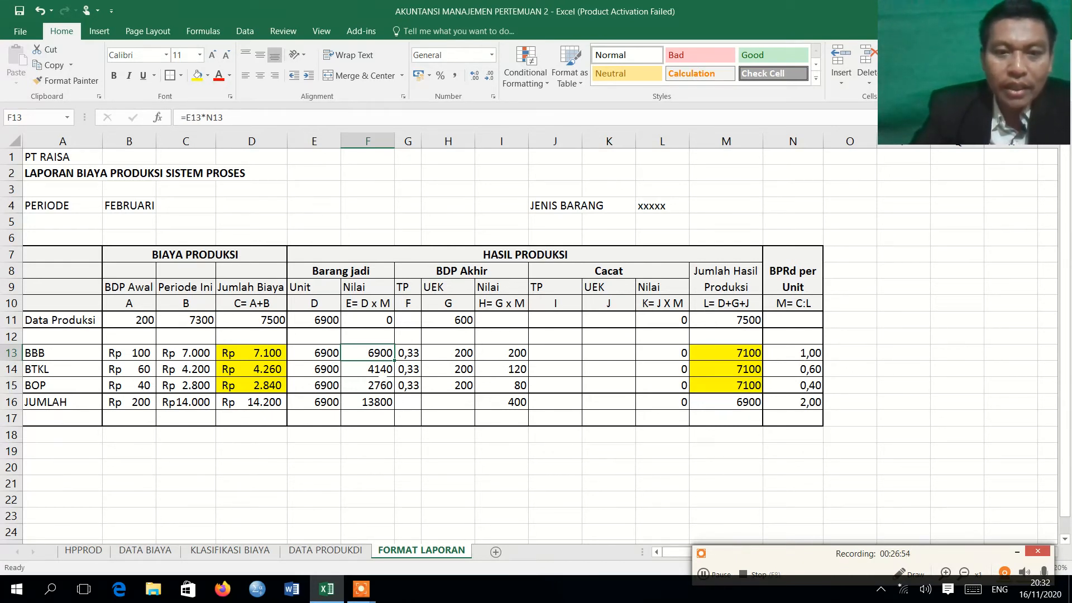
left_click(373, 370)
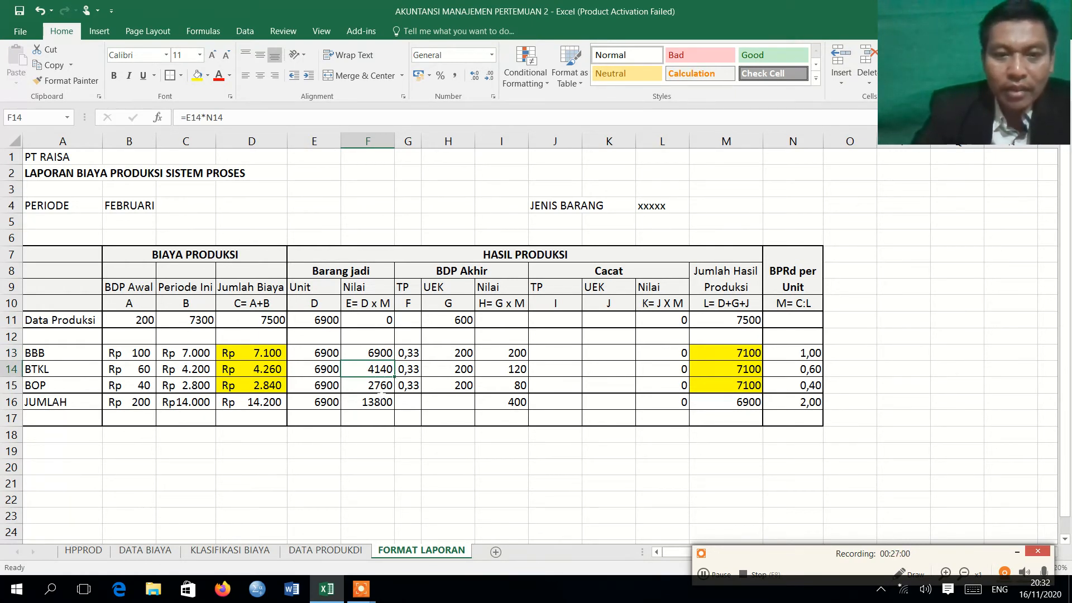
Format the finished-goods Nilai cells F13:F16 with the Accounting number format
left_click(377, 388)
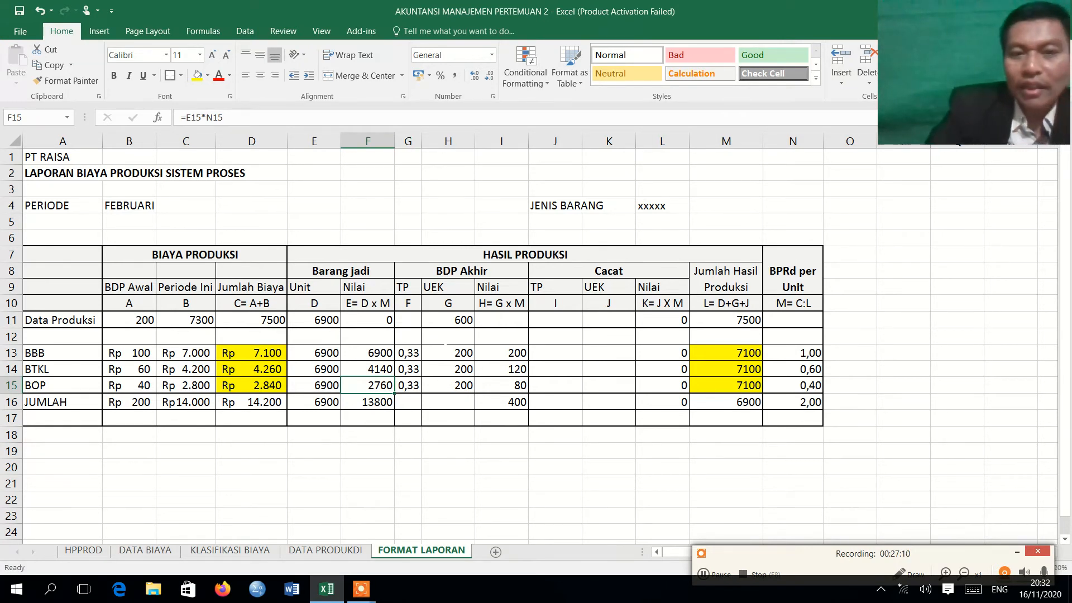
left_click_drag(408, 320, 354, 319)
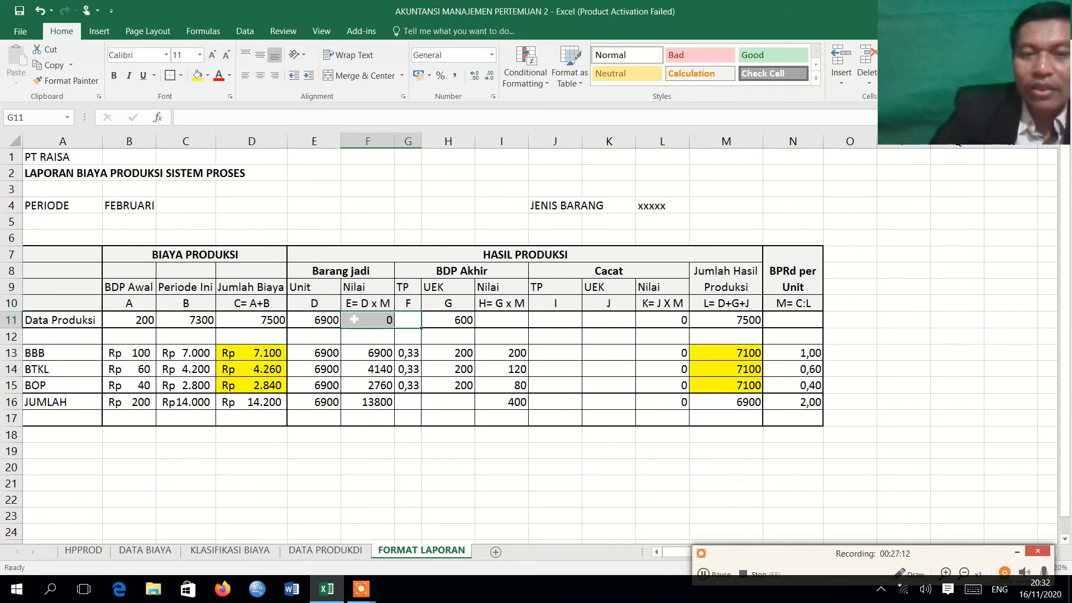
left_click(354, 337)
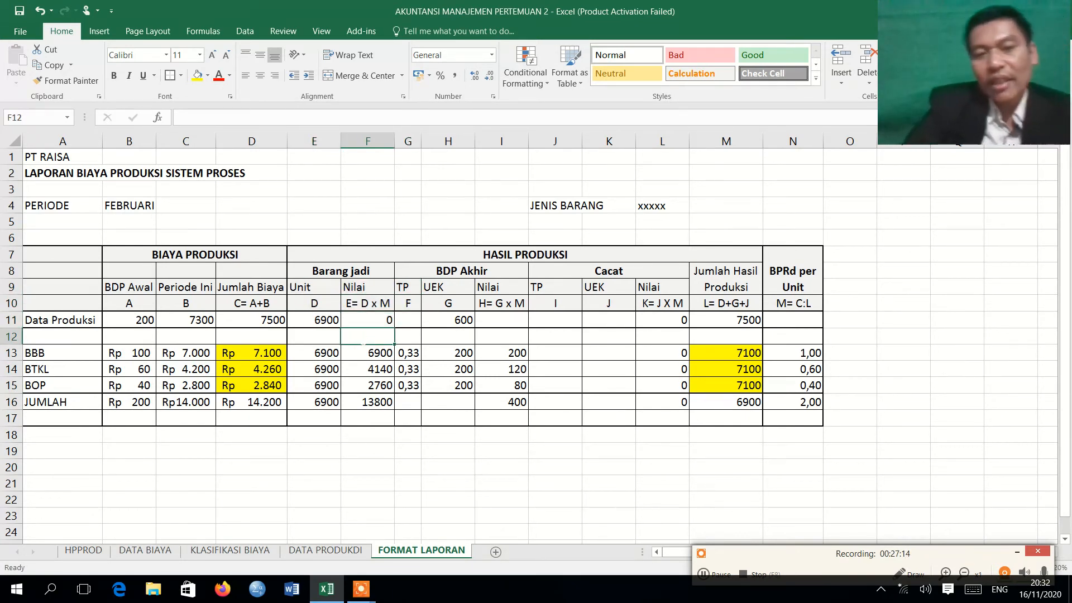
left_click_drag(377, 354, 380, 405)
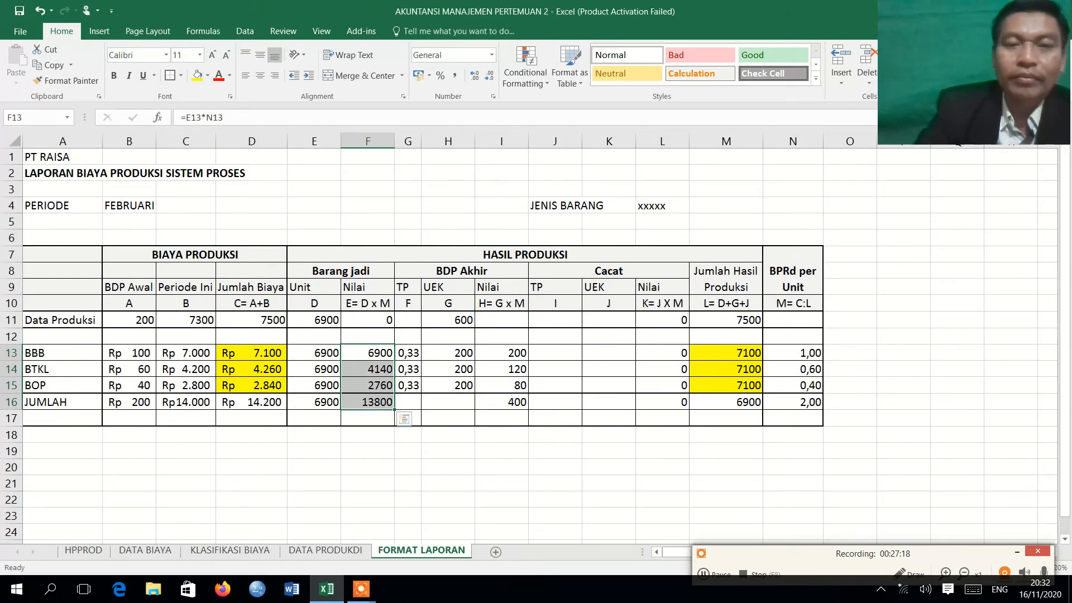
left_click(465, 54)
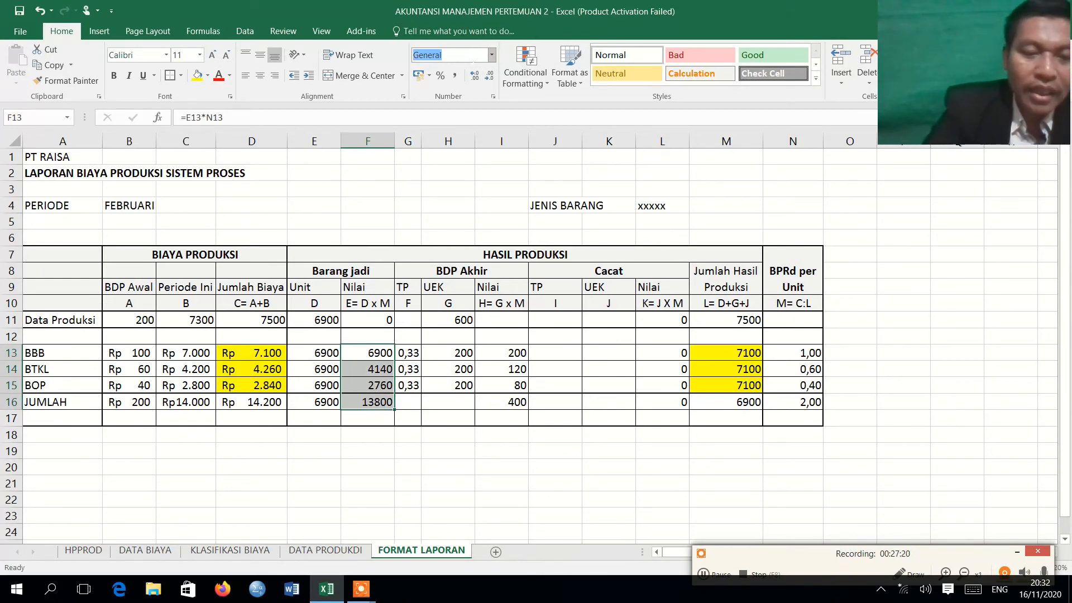
type("Accounting")
key("Return")
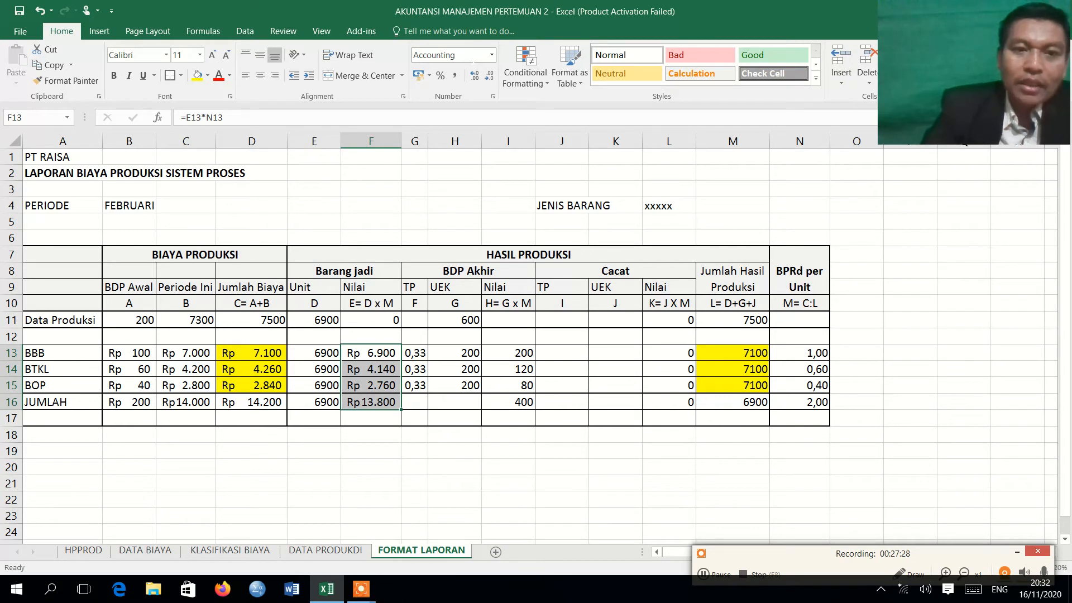
key("ctrl+v")
left_click(272, 419)
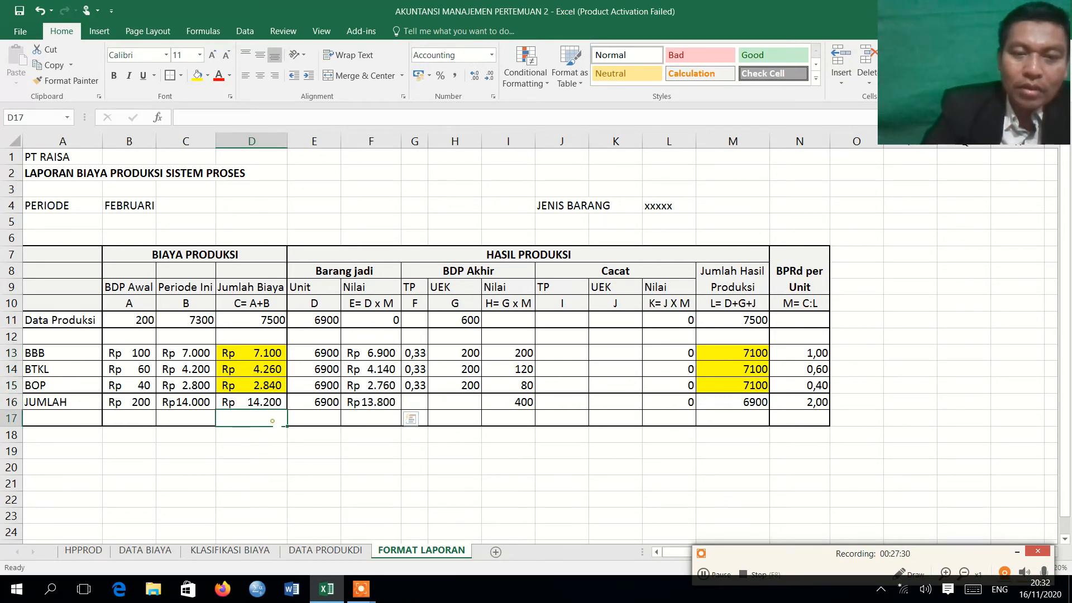
Compare the JUMLAH values in D16, F16 and I16, and trace the UEK formulas in H13:H15 to the Tingkat Penyelesaian akhir on the DATA PRODUKDI sheet
left_click(257, 408)
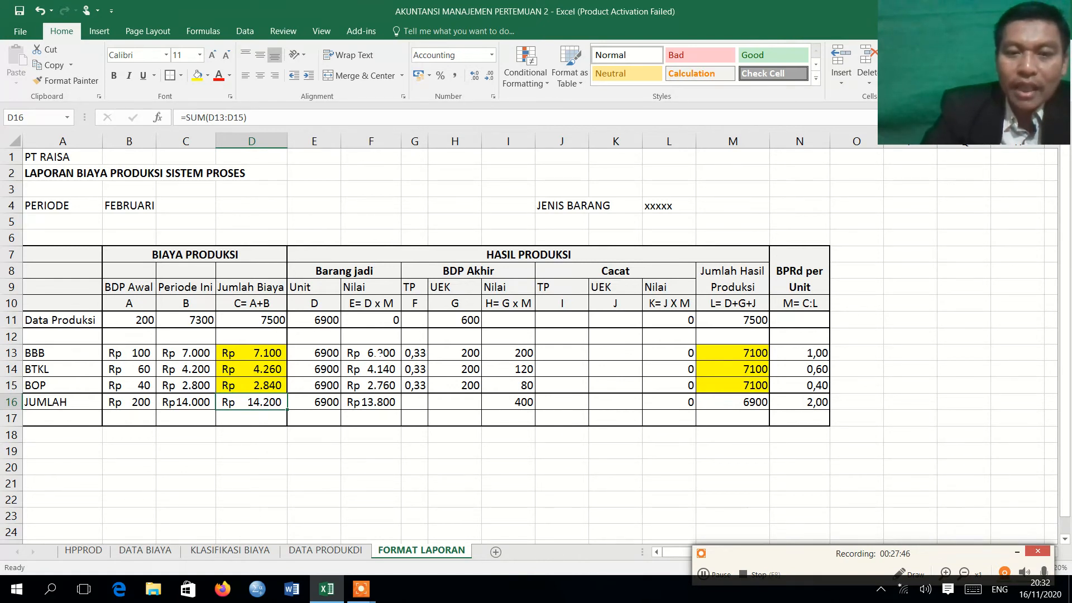
left_click(379, 402)
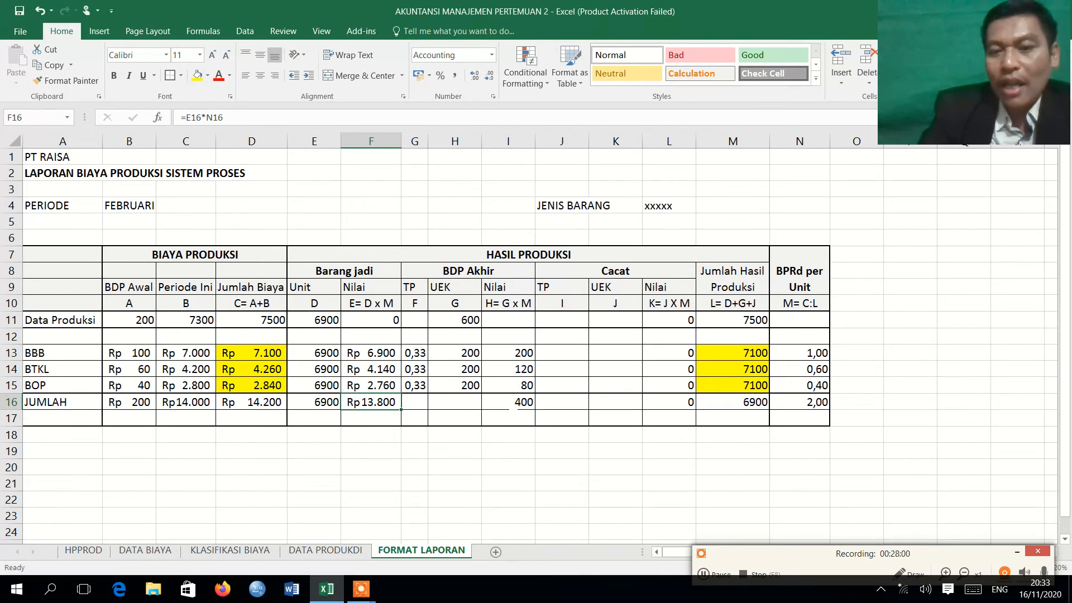
left_click(512, 407)
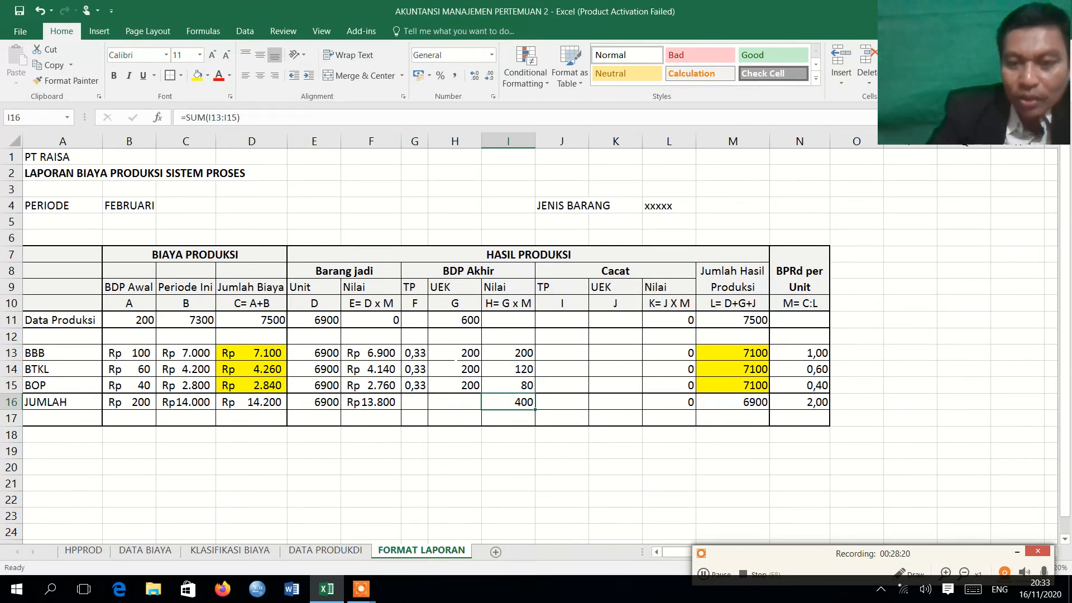
left_click(456, 358)
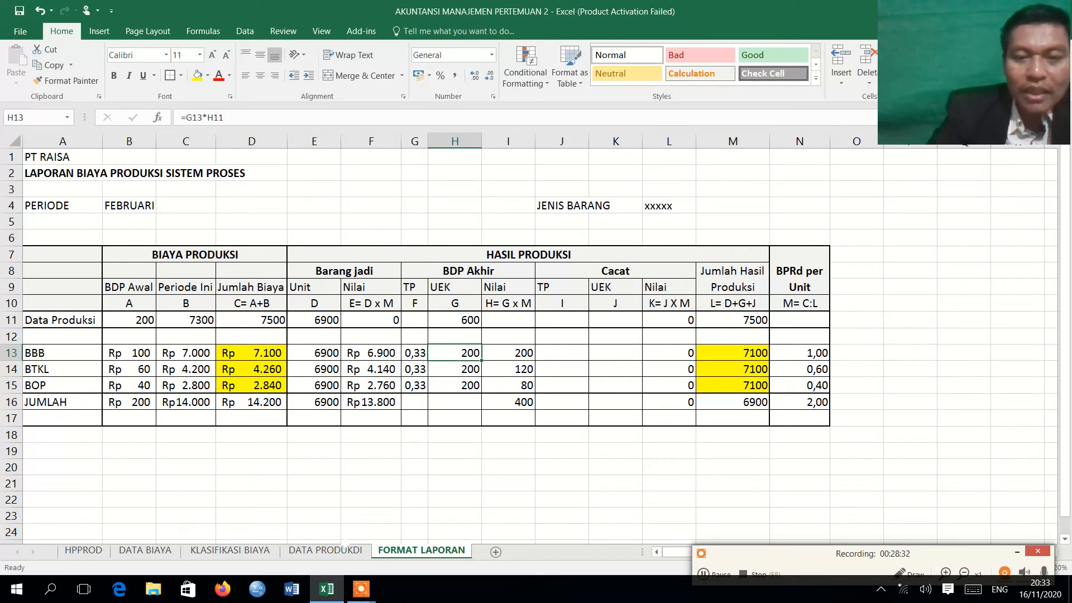
left_click(335, 550)
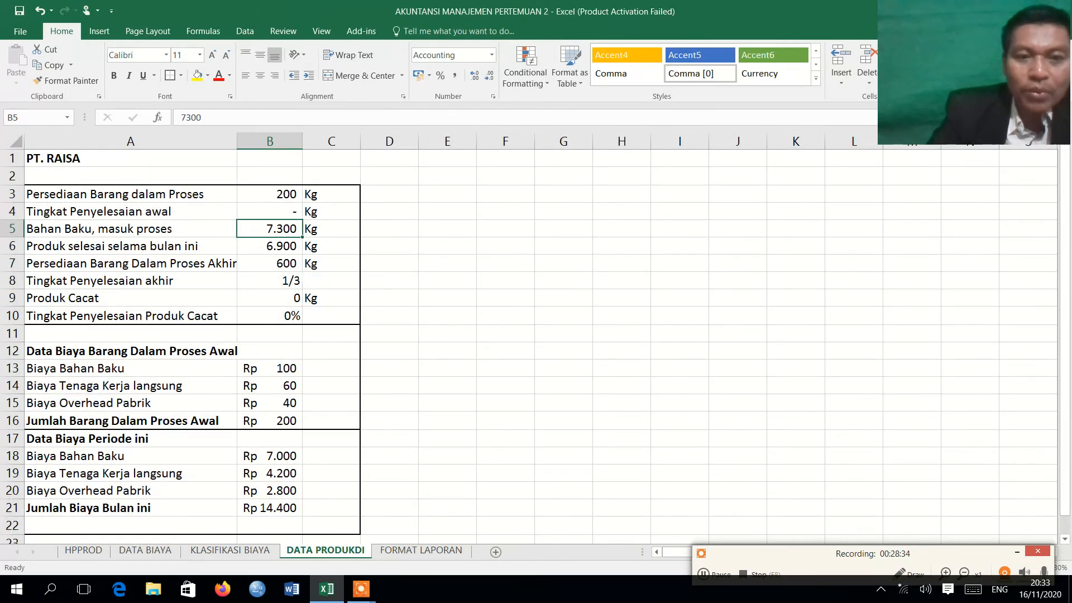
left_click(280, 281)
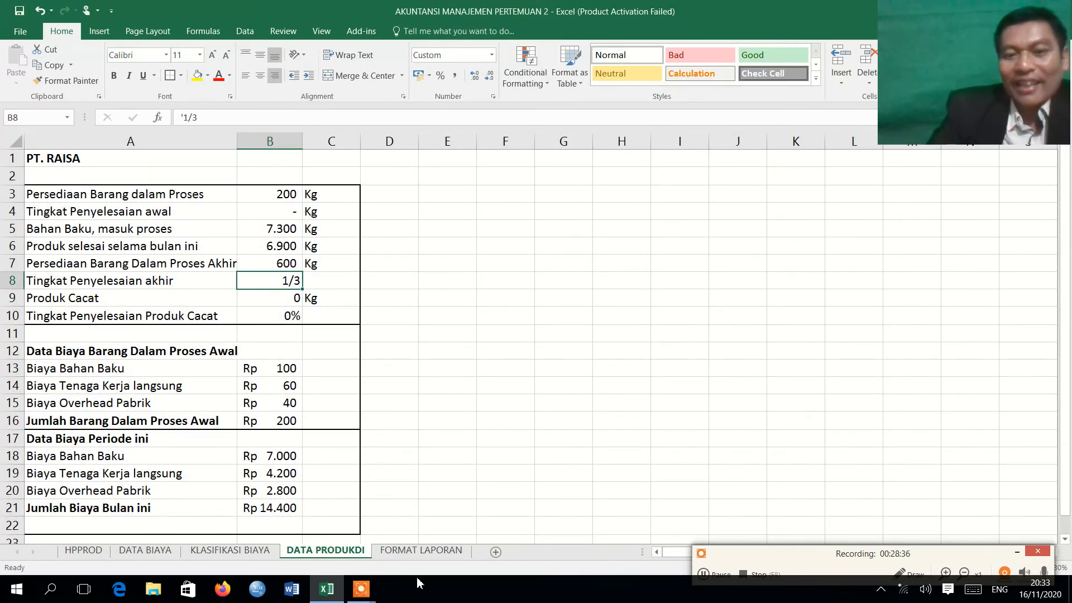
left_click(438, 552)
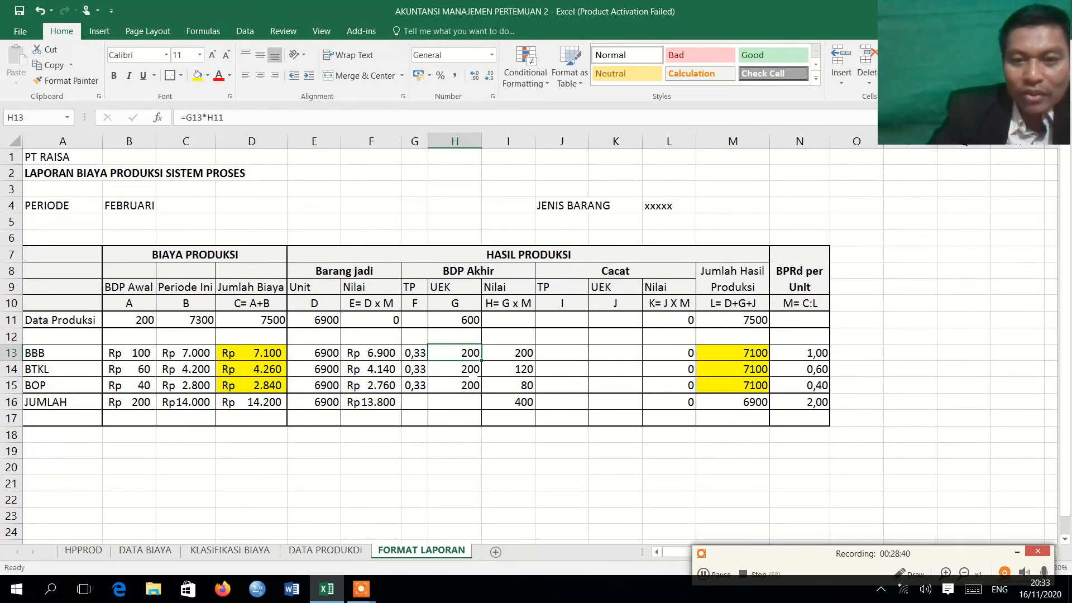
left_click(471, 370)
left_click(471, 386)
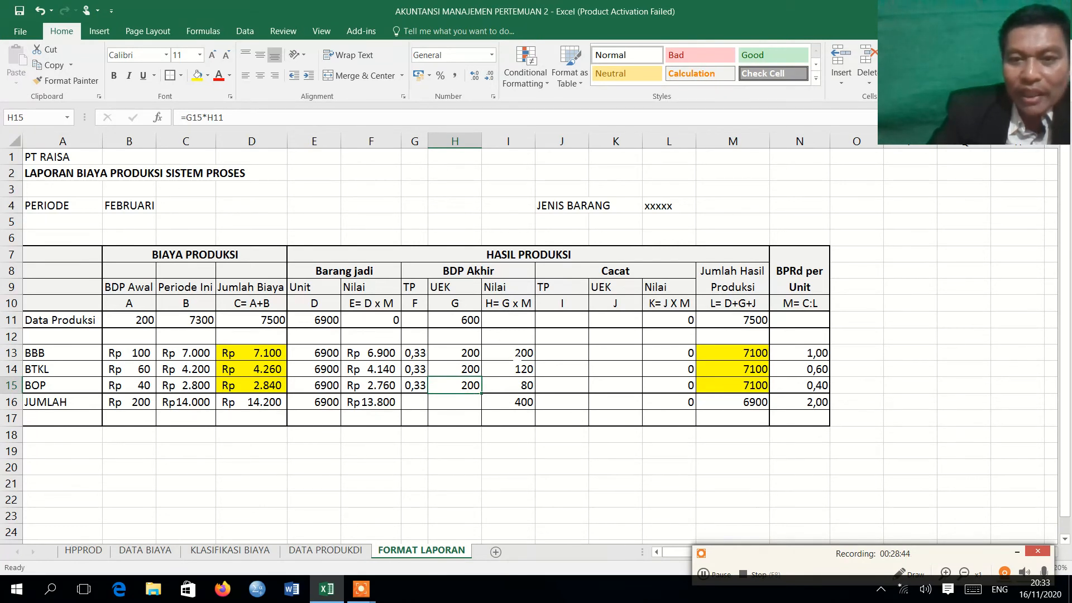
Check the BDP Akhir Nilai formula in I13 and format I13:I16 with the Accounting number format
left_click(517, 353)
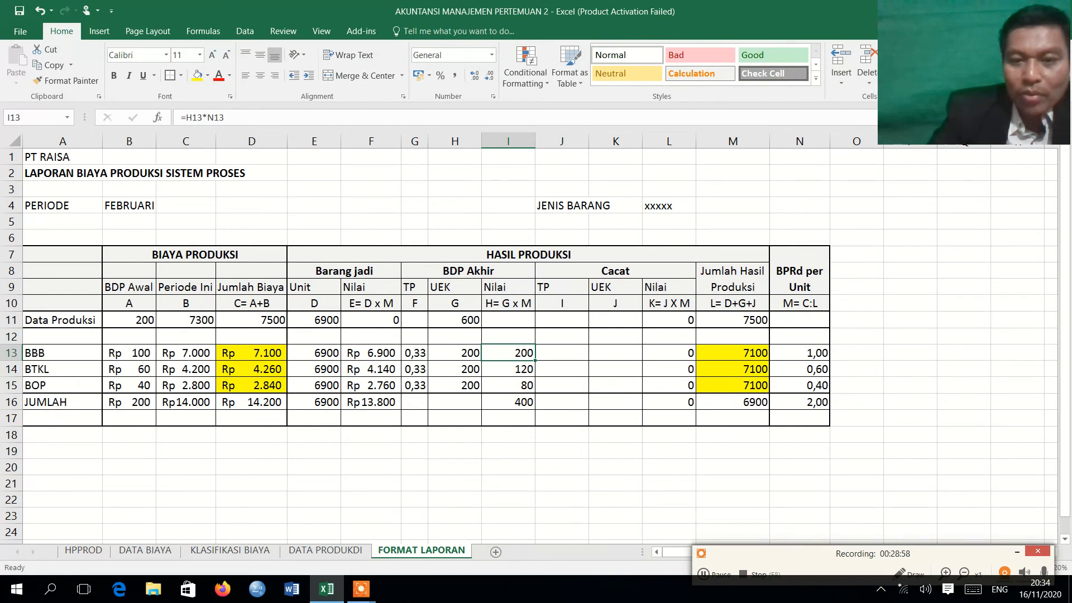
left_click_drag(520, 353, 521, 402)
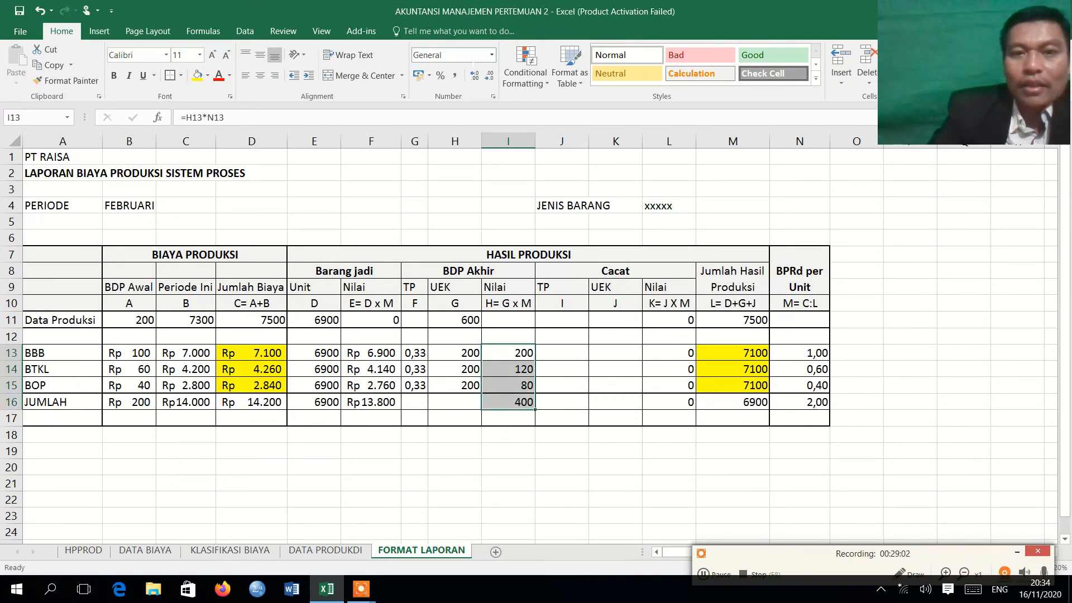
left_click(472, 56)
type("Accounting")
key("Return")
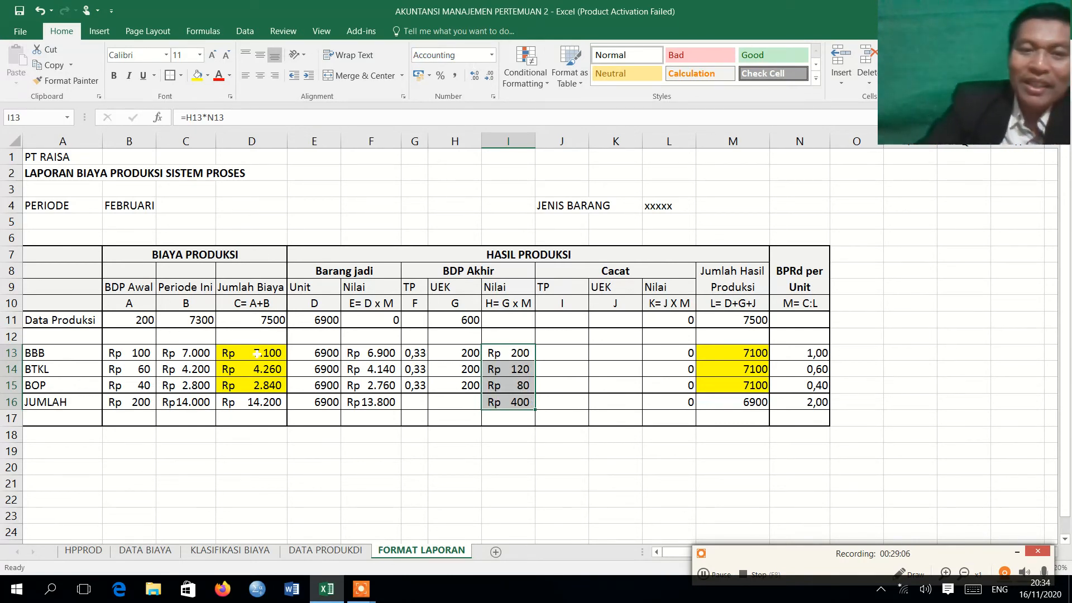
left_click(595, 414)
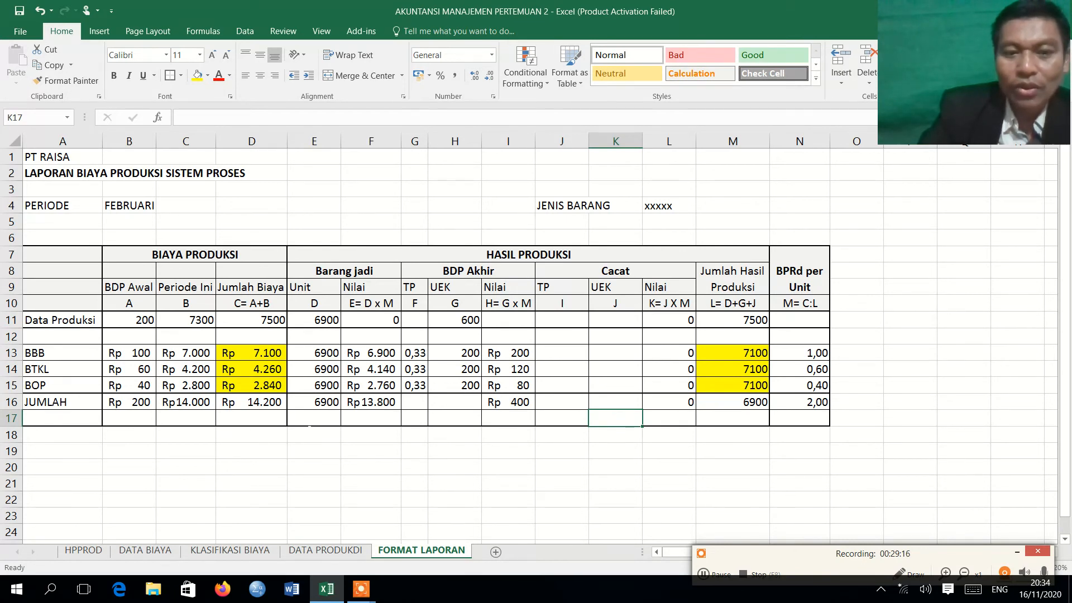
Review the total production cost in D16 against the finished units in E13:E15 and the finished-goods value in F16
left_click(269, 406)
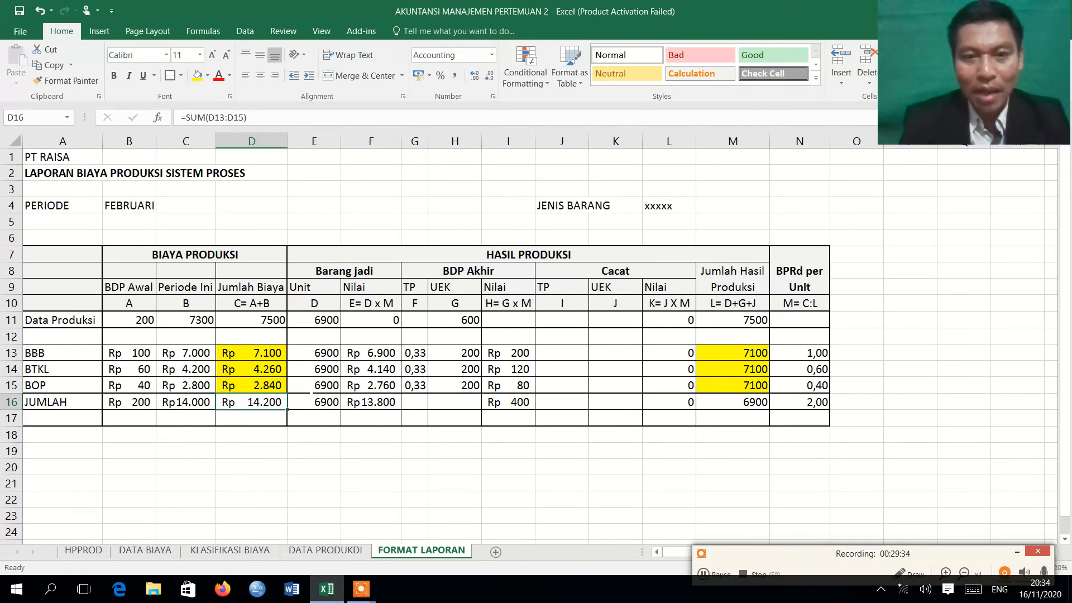
left_click_drag(320, 353, 335, 391)
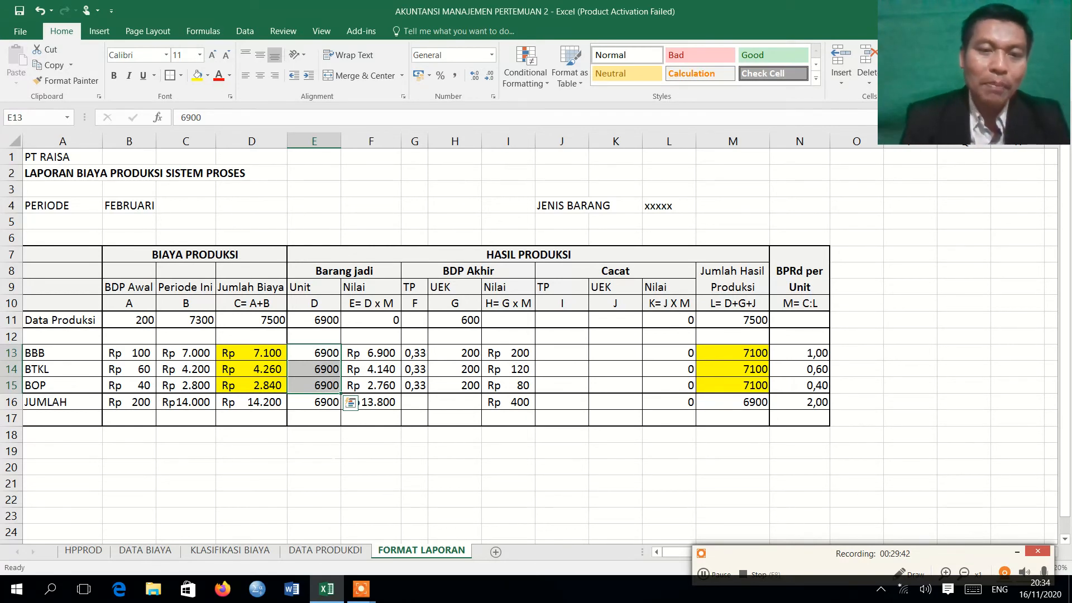
left_click(333, 453)
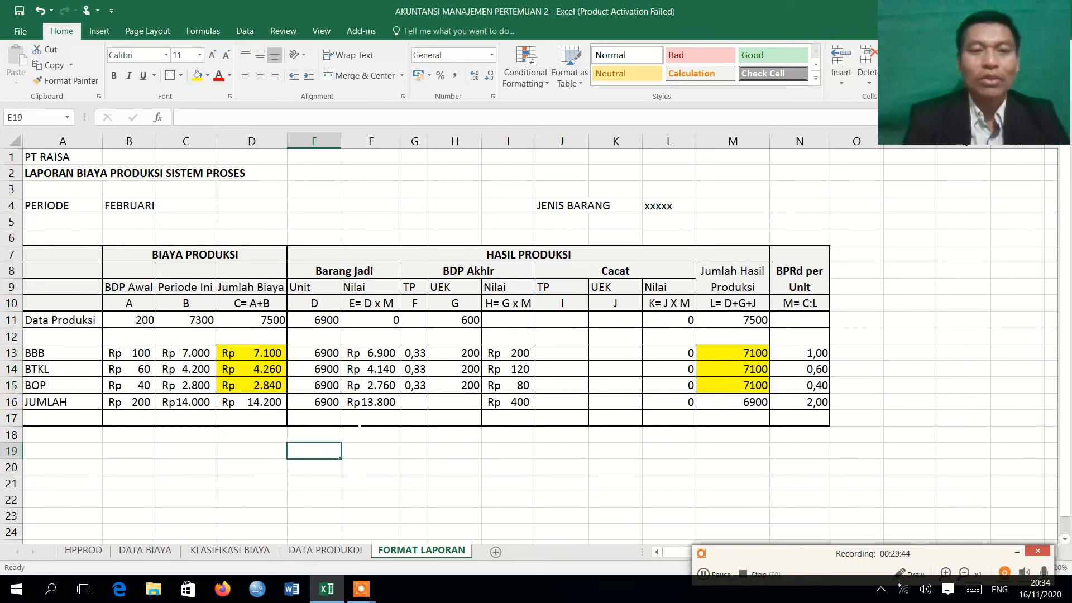
left_click(371, 407)
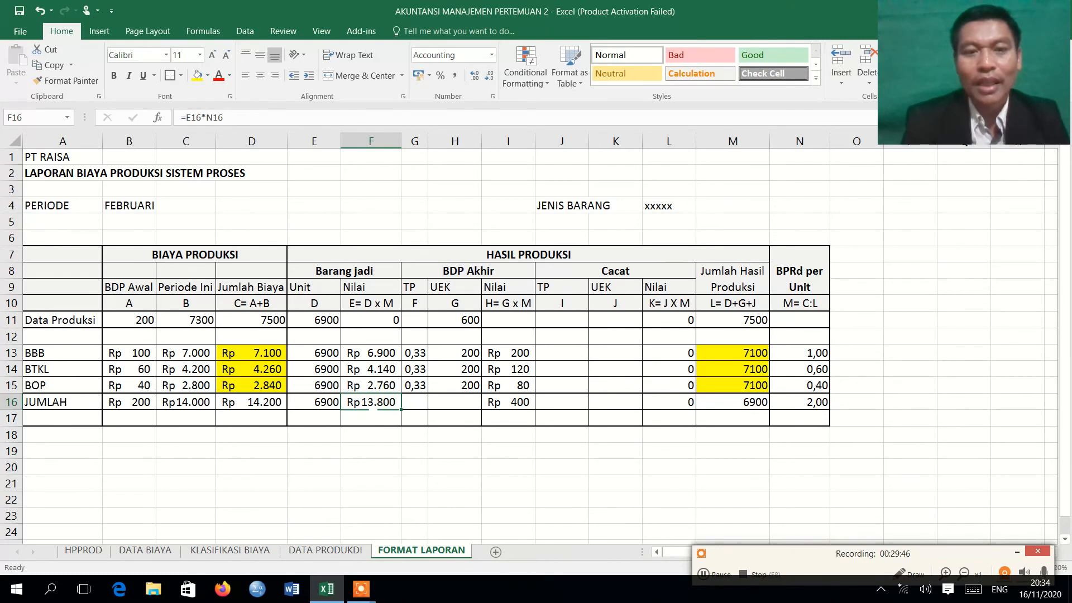
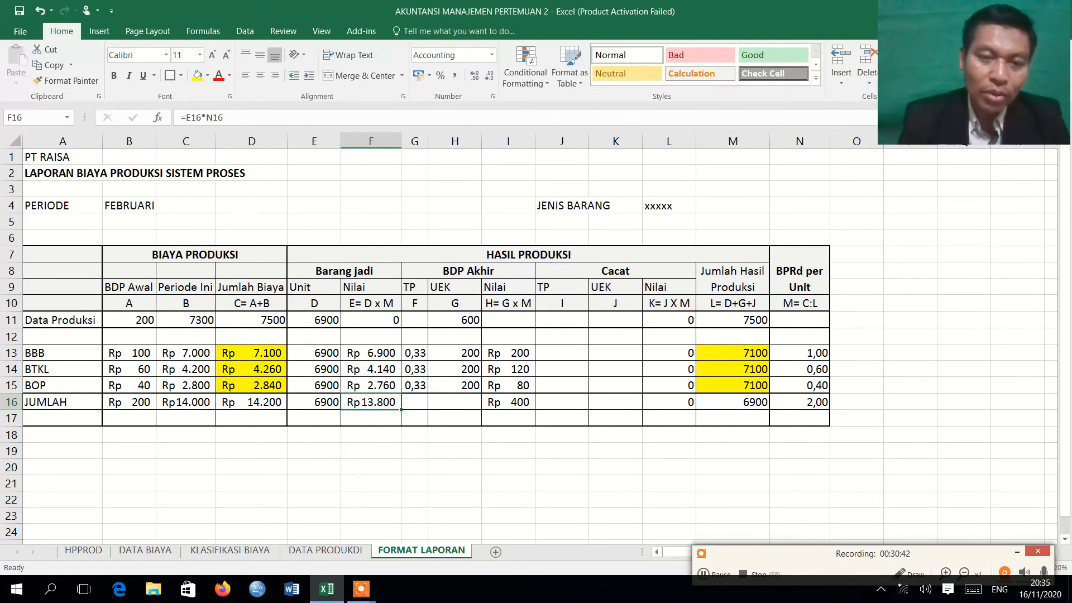
Enter the example amounts 50000 in cell F20 and 30000 in cell H20 below the report
left_click(356, 468)
type("5")
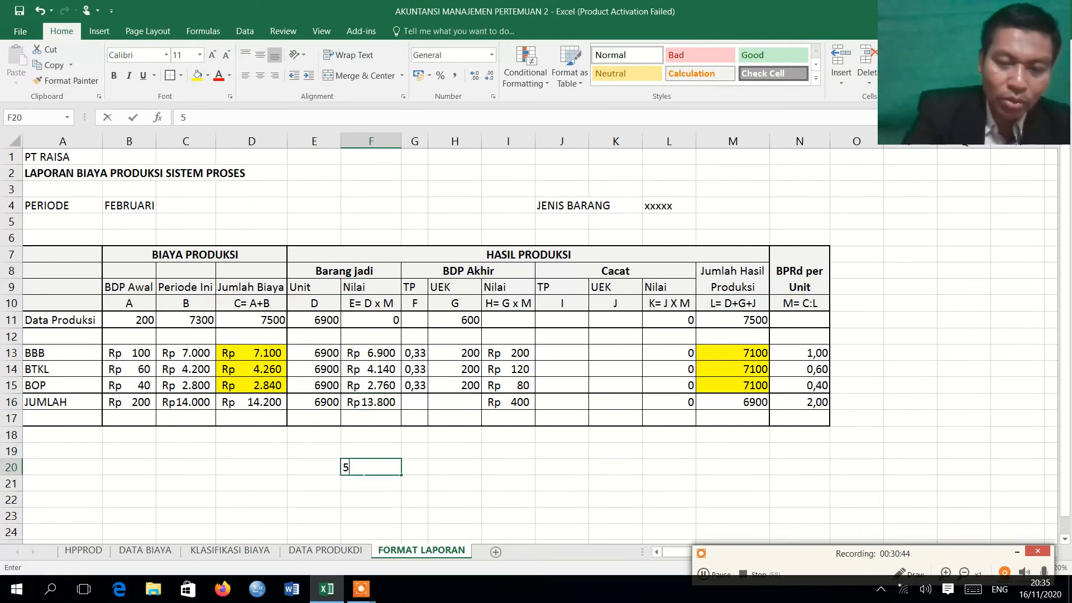
type("00000")
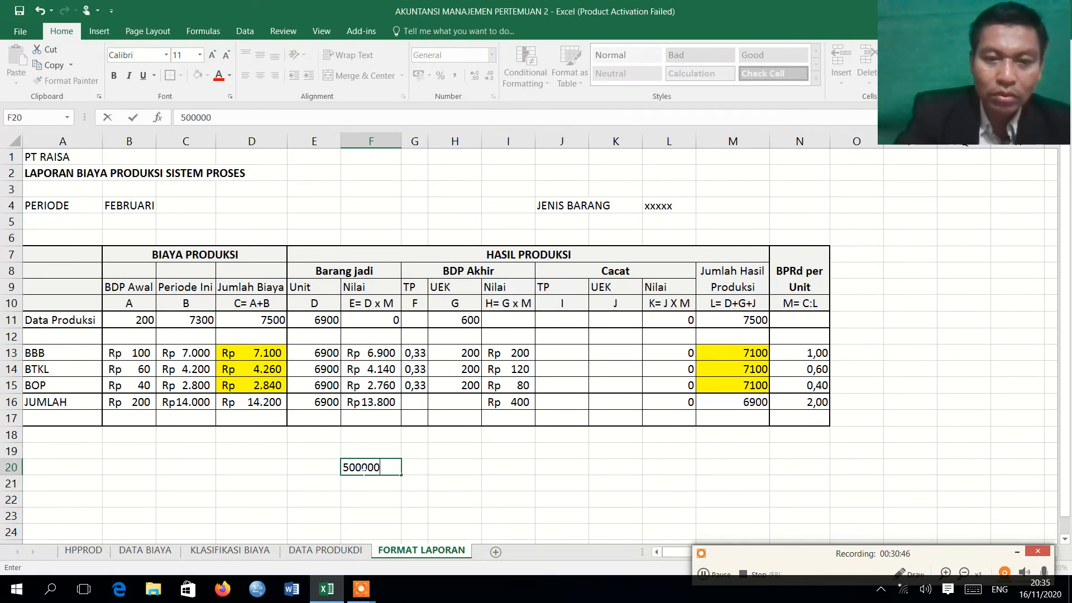
key("BackSpace")
key("Return")
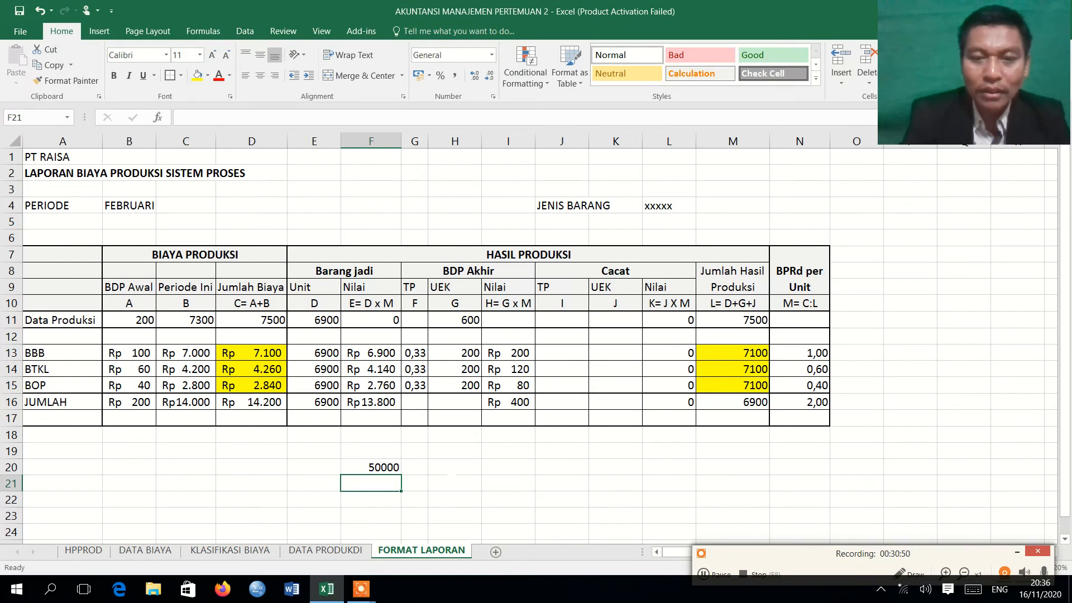
left_click(451, 472)
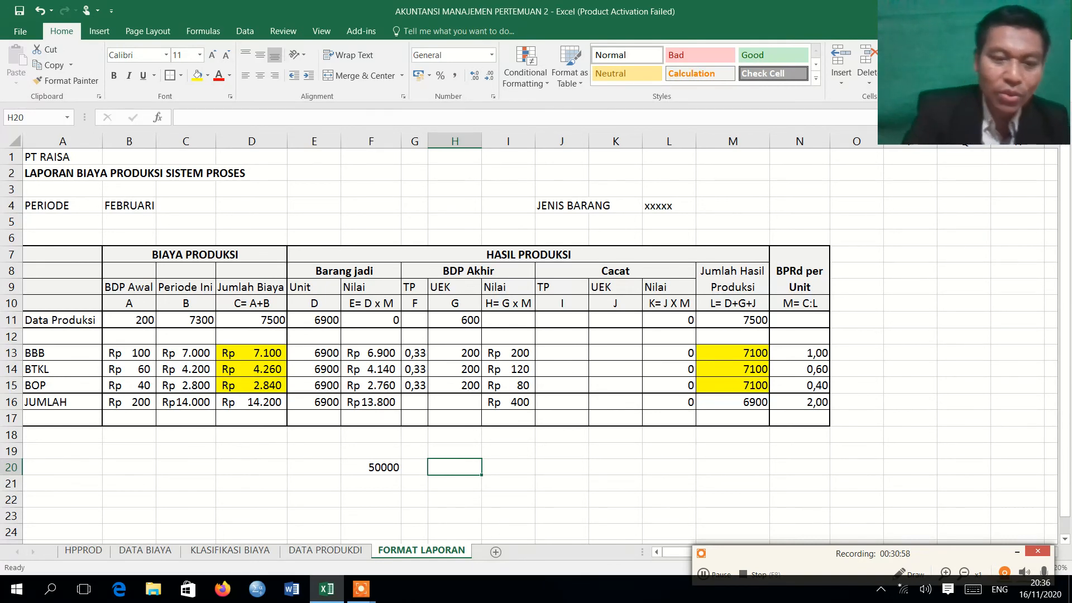
type("30000")
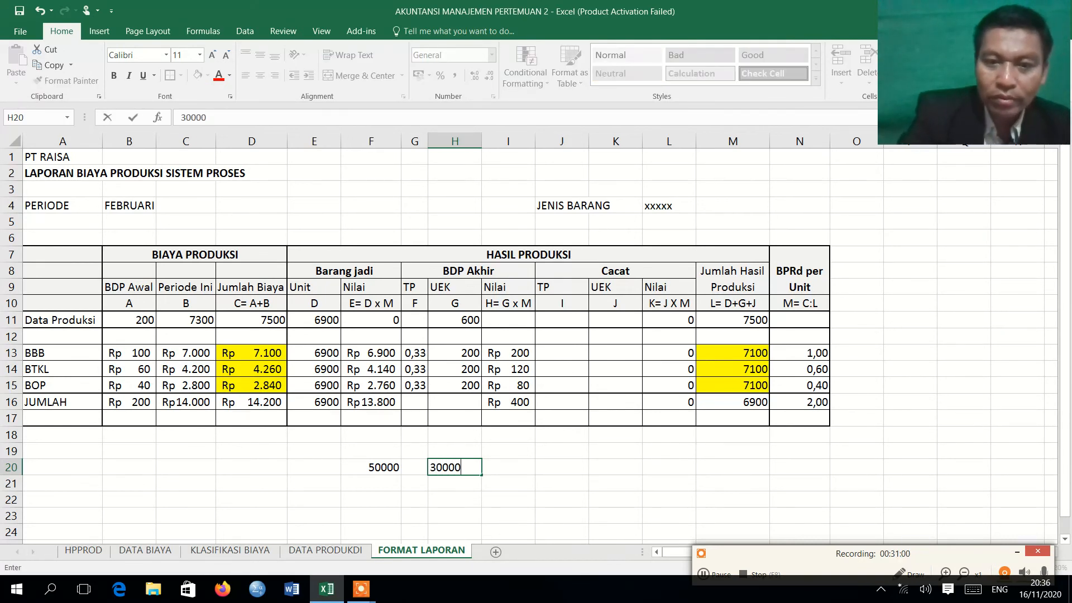
key("Return")
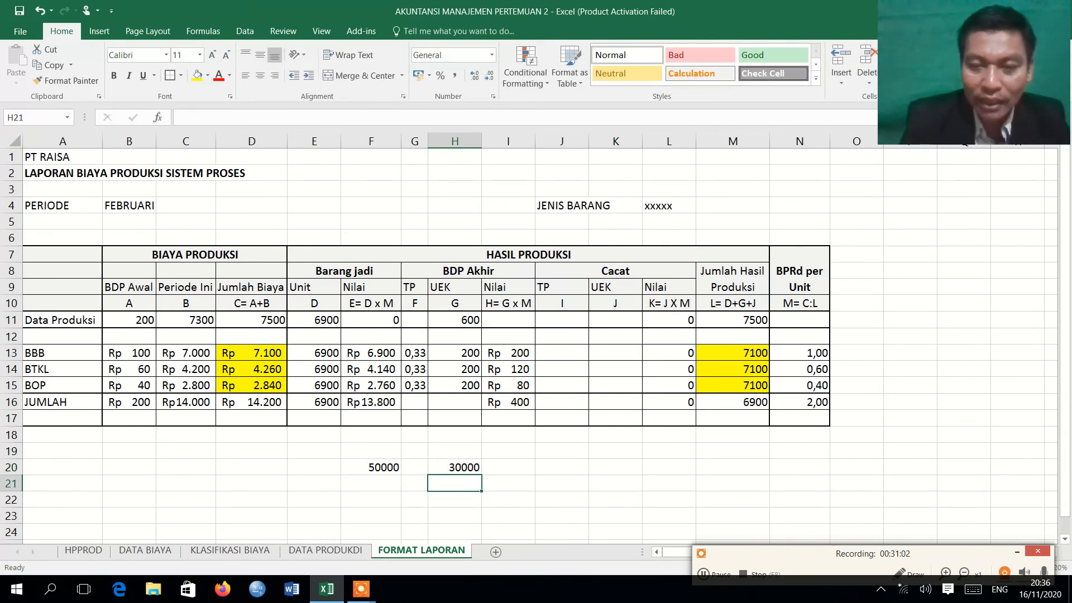
Format the example amounts in F20:H20 with thousands separators and no decimals
left_click(380, 470)
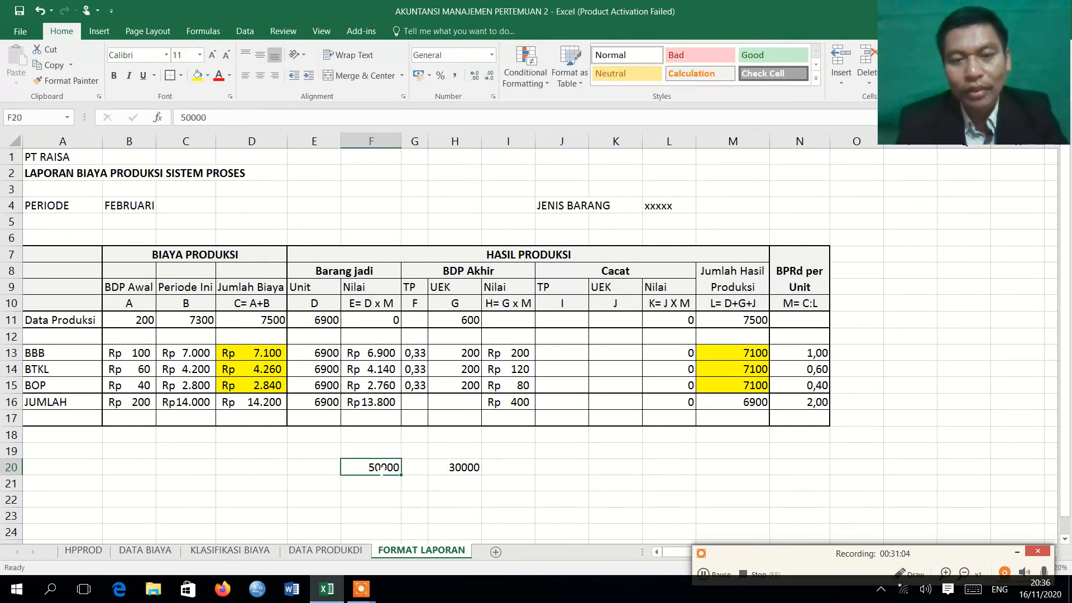
left_click_drag(381, 470, 475, 472)
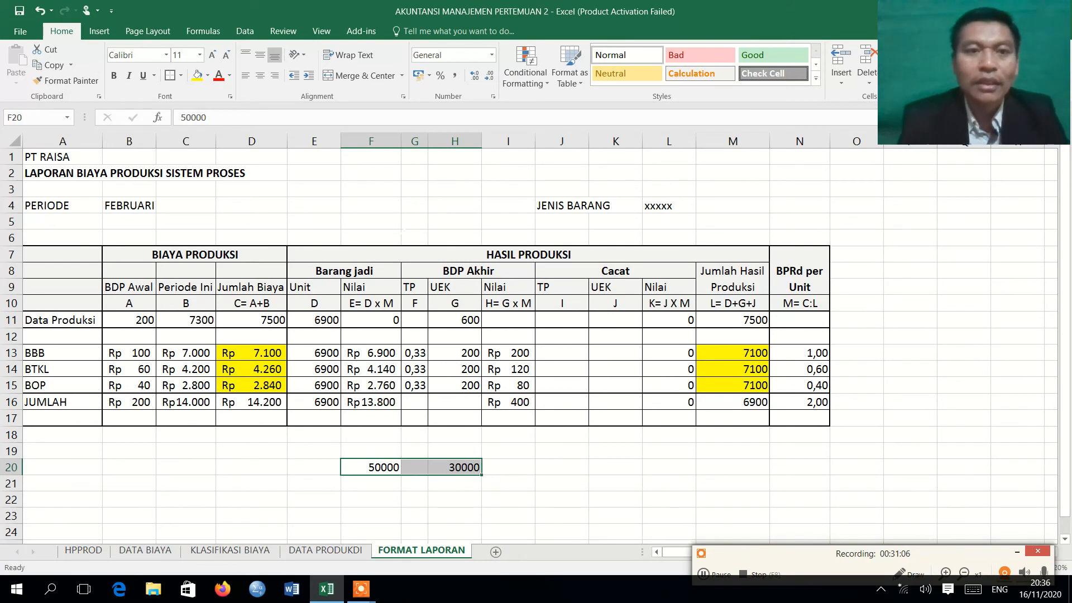
left_click(455, 76)
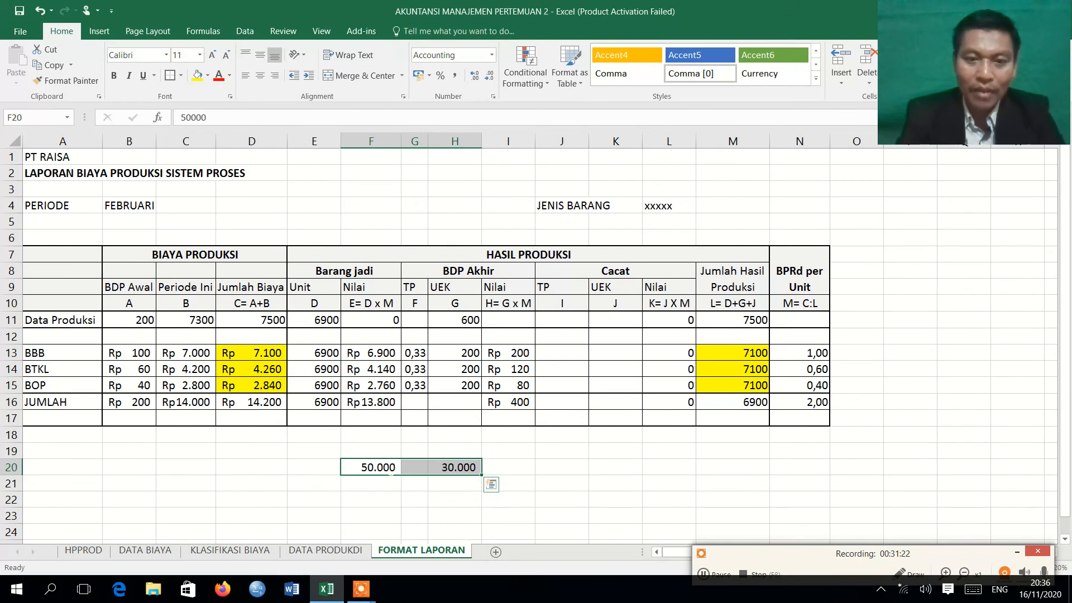
left_click(372, 451)
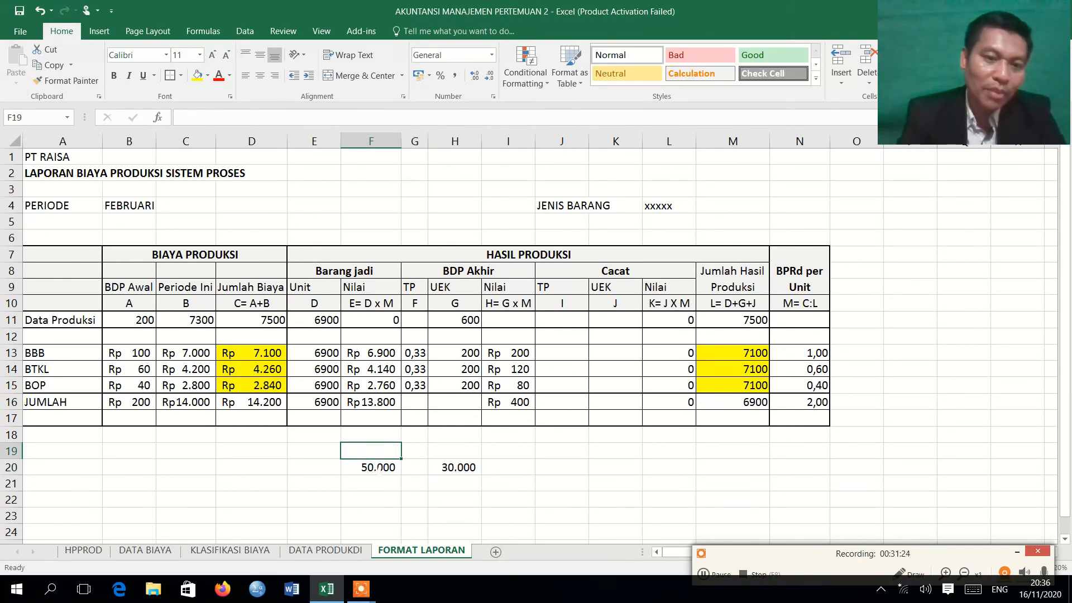
left_click(378, 467)
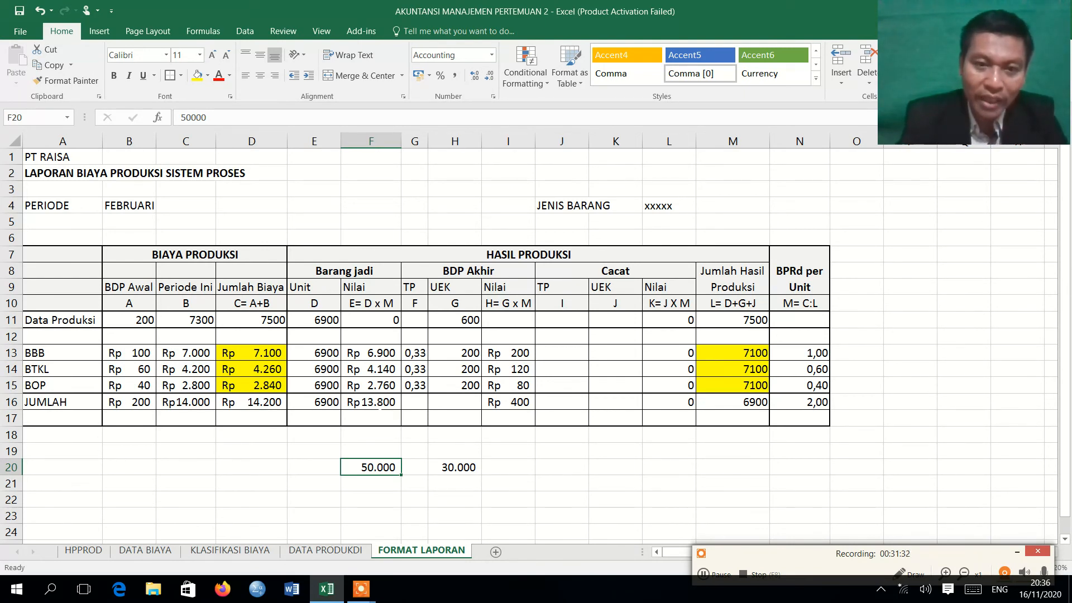
Enter the example amount 30000 in cell F21 and format it with thousands separators and no decimals
left_click(382, 407)
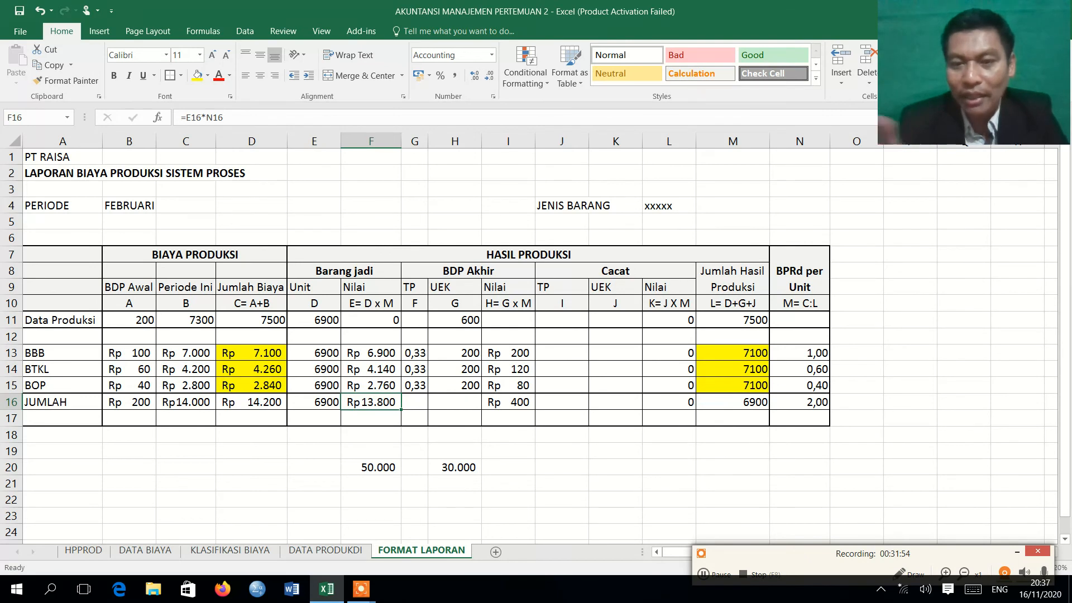
left_click(388, 482)
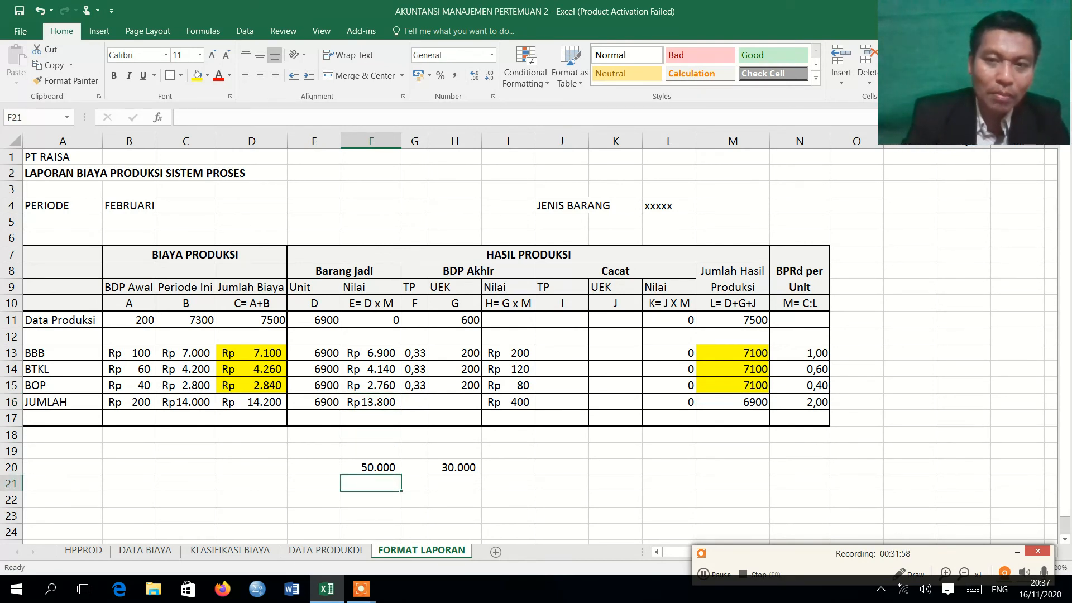
type("3")
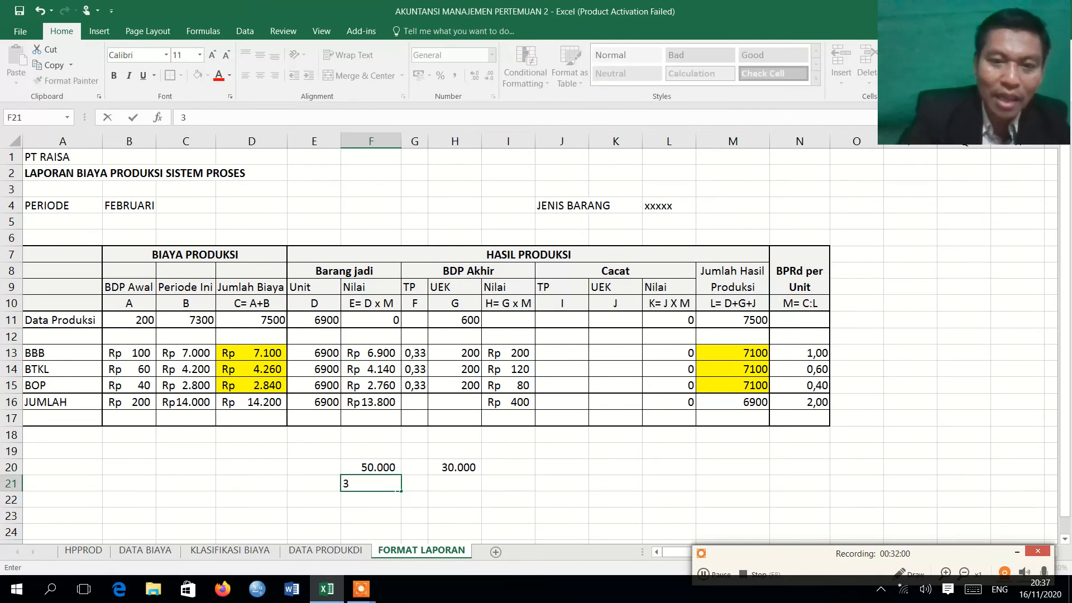
type("0")
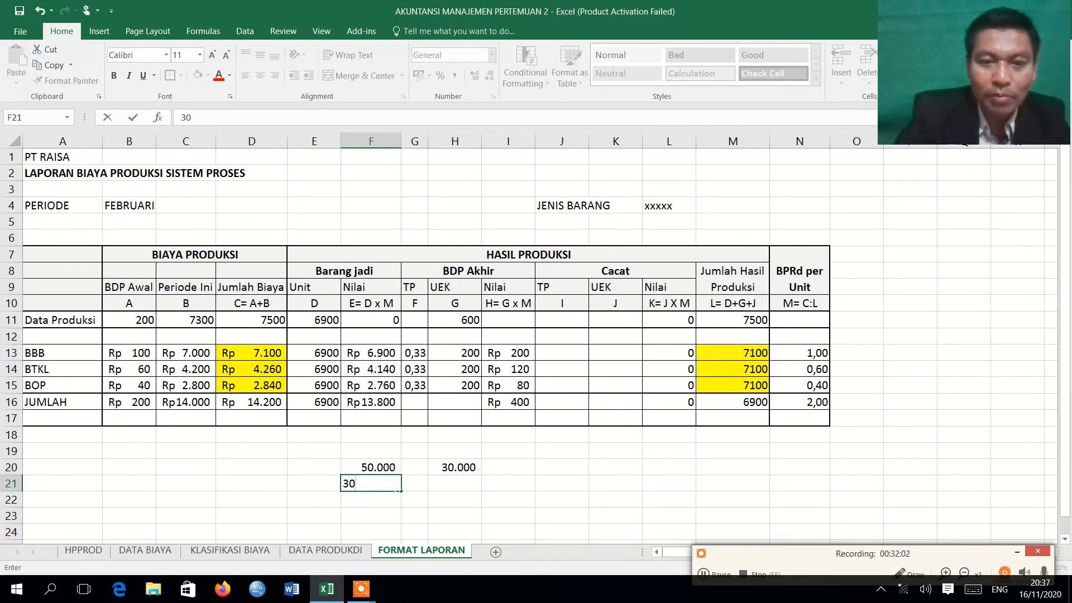
type("000")
key("Return")
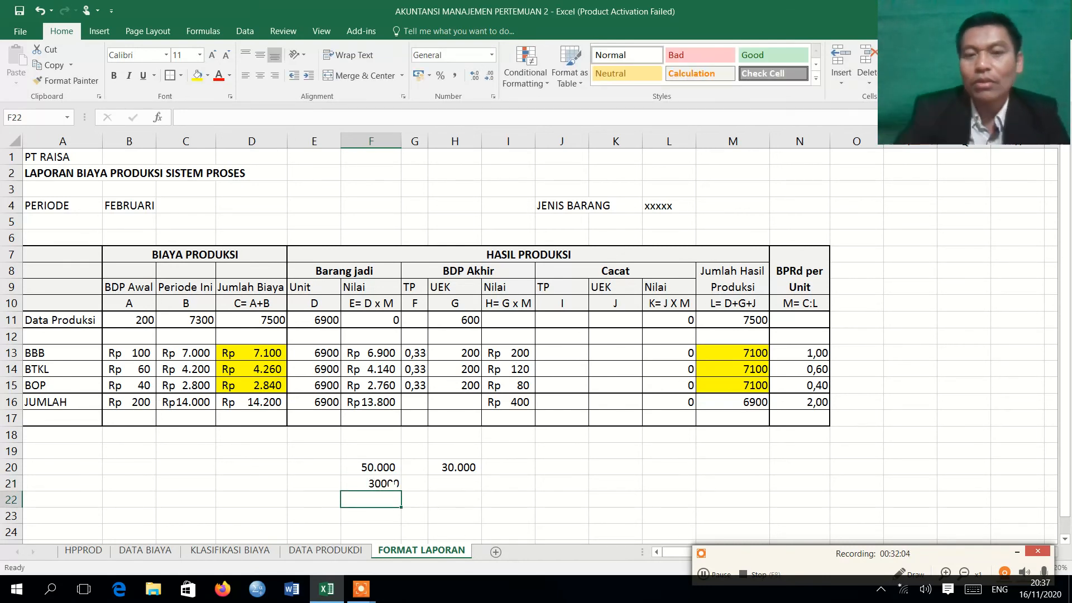
left_click(378, 485)
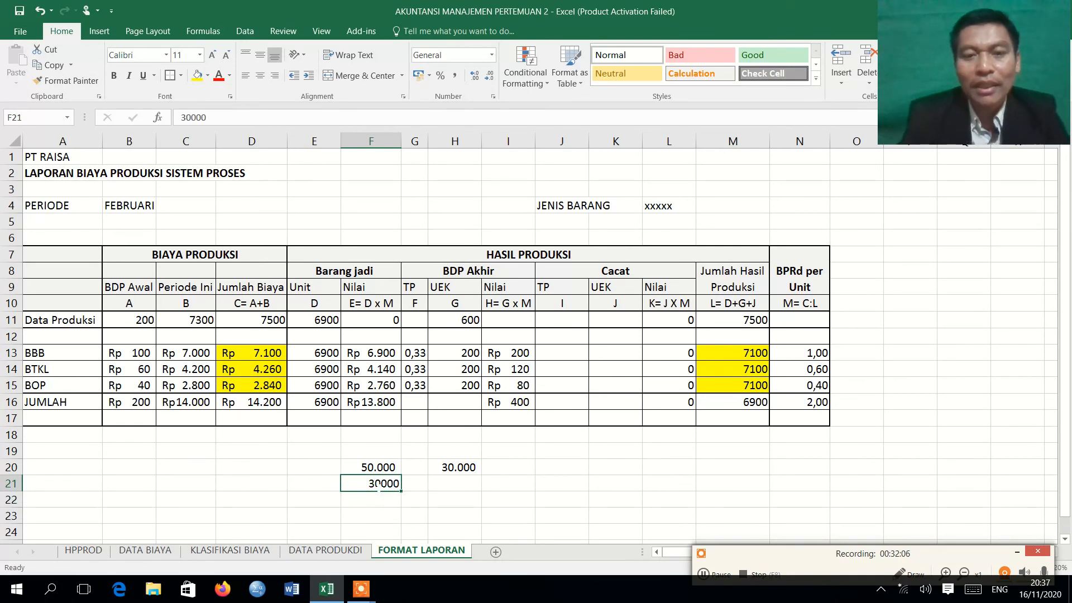
left_click(455, 77)
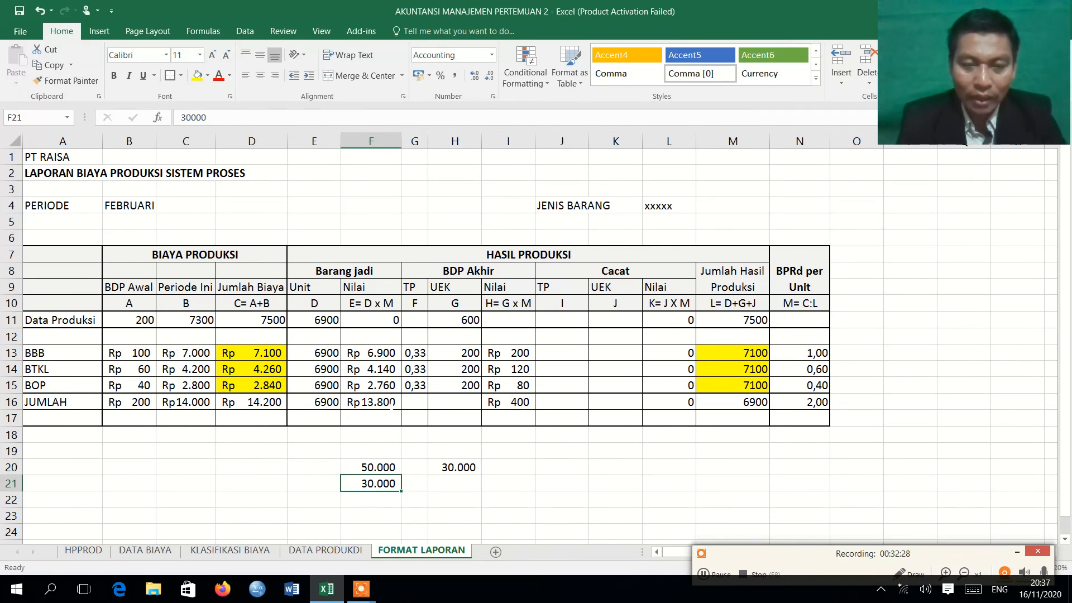
Review the finished-goods units and values in E13:F16 against the example amounts in F20 and H20
left_click_drag(392, 404, 334, 403)
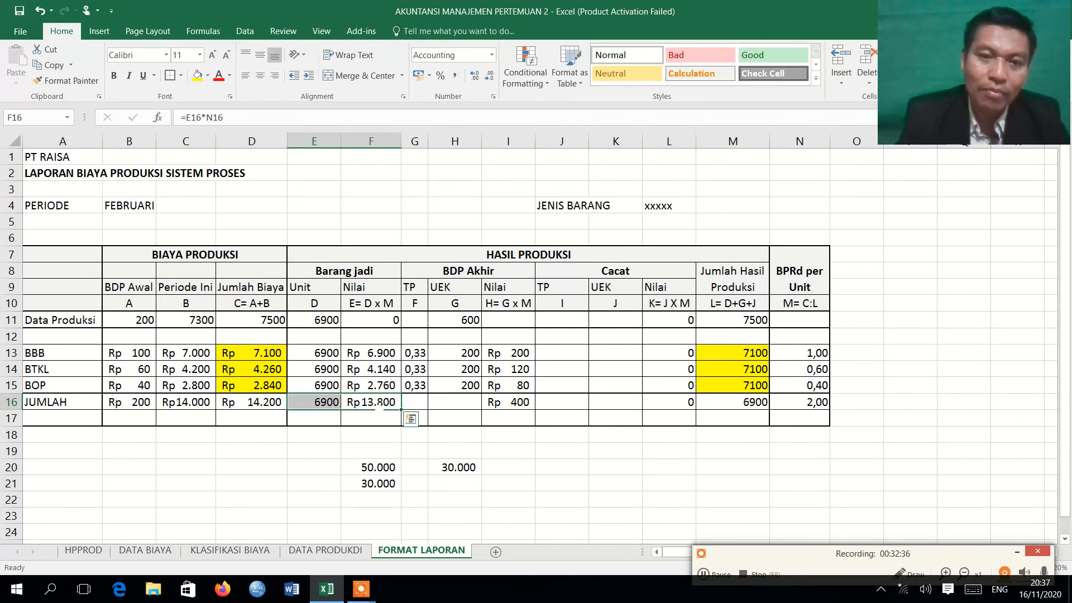
left_click(376, 408)
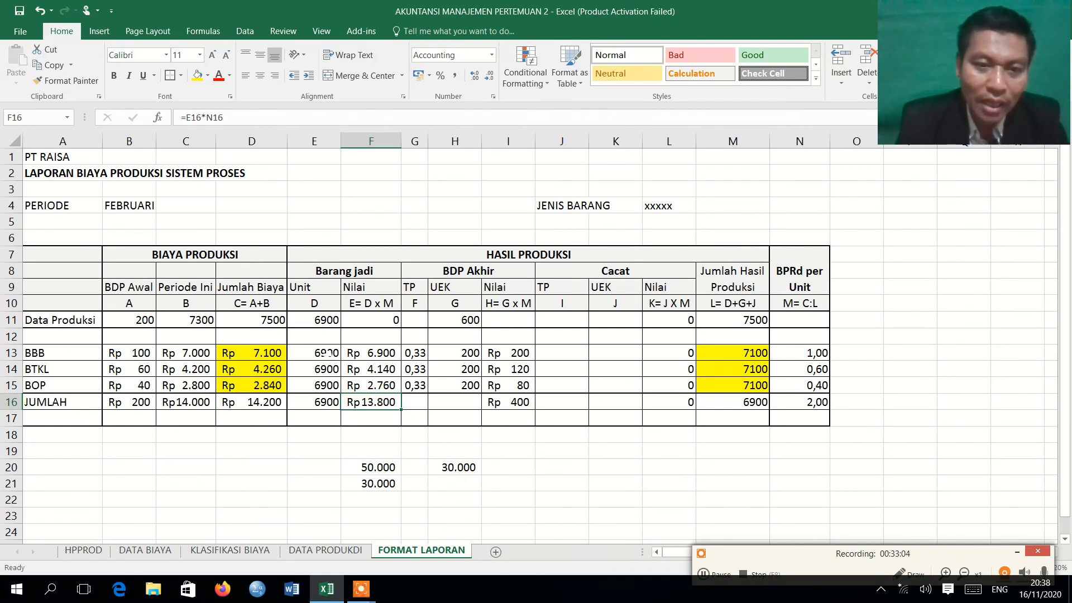
left_click_drag(328, 354, 370, 418)
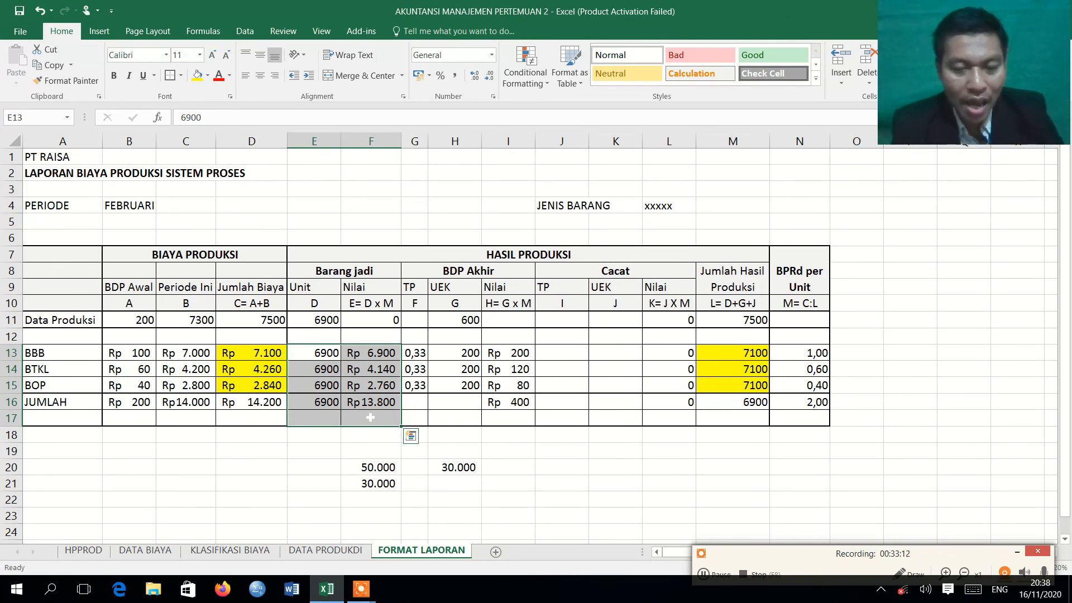
left_click(362, 454)
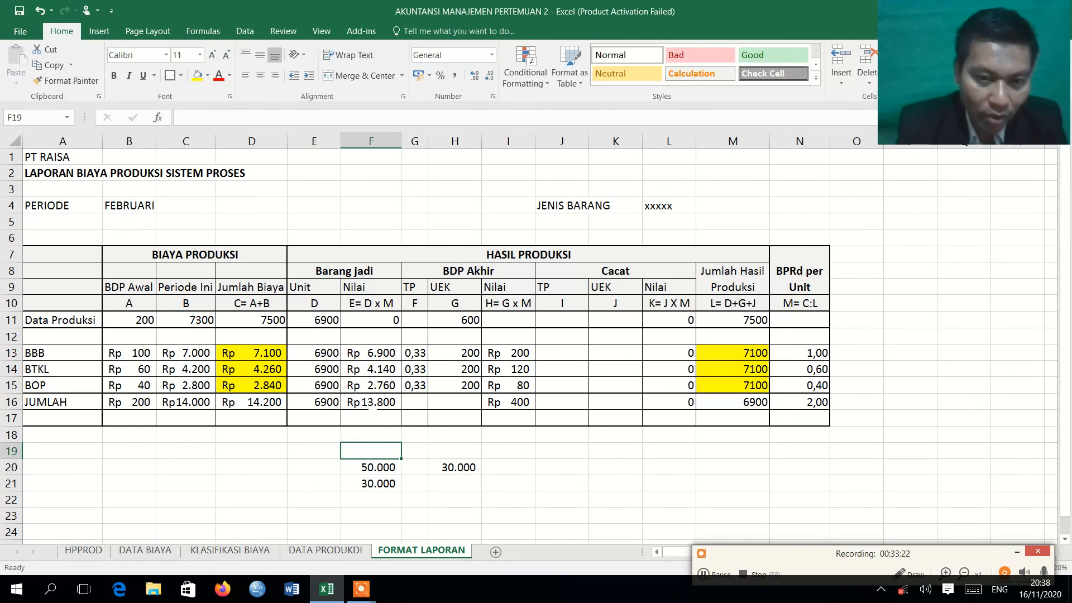
left_click(372, 403)
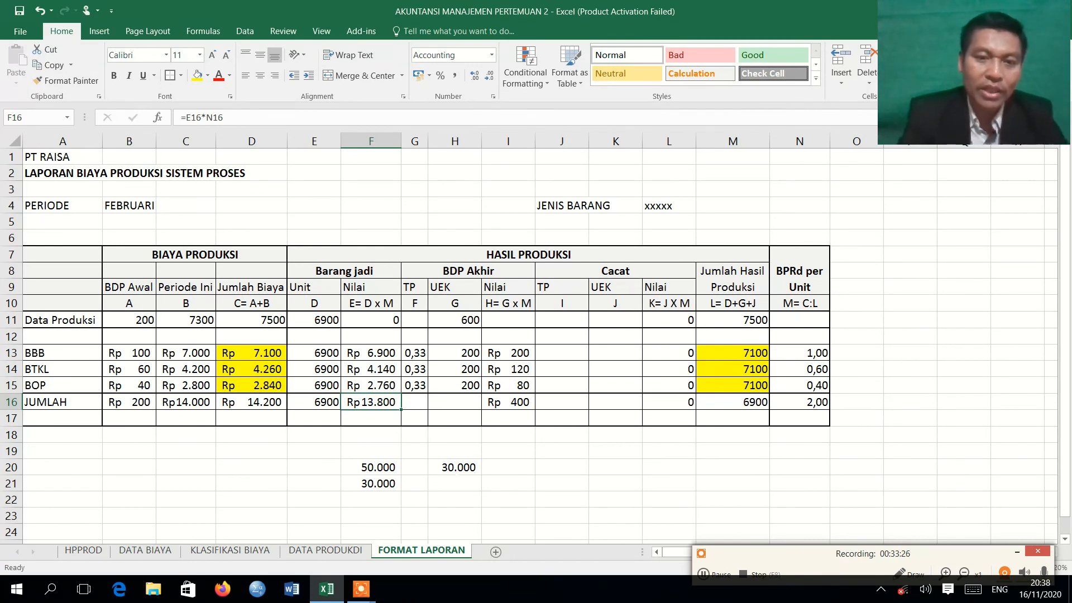
left_click(472, 473)
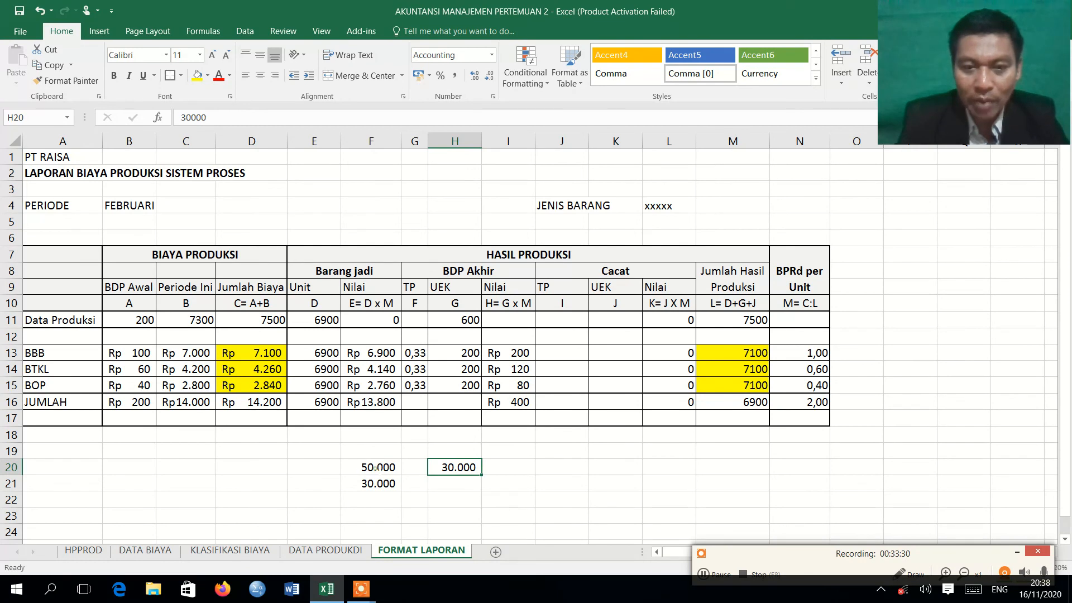
left_click(375, 469)
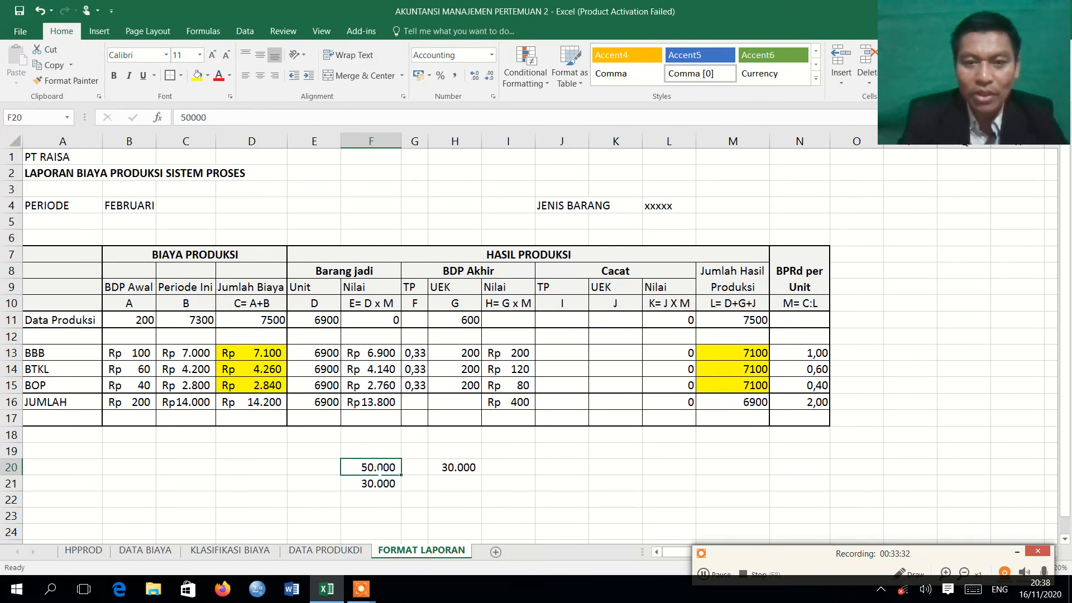
Enter the example amount 29900 in cell F22 below the other example amounts
left_click(384, 502)
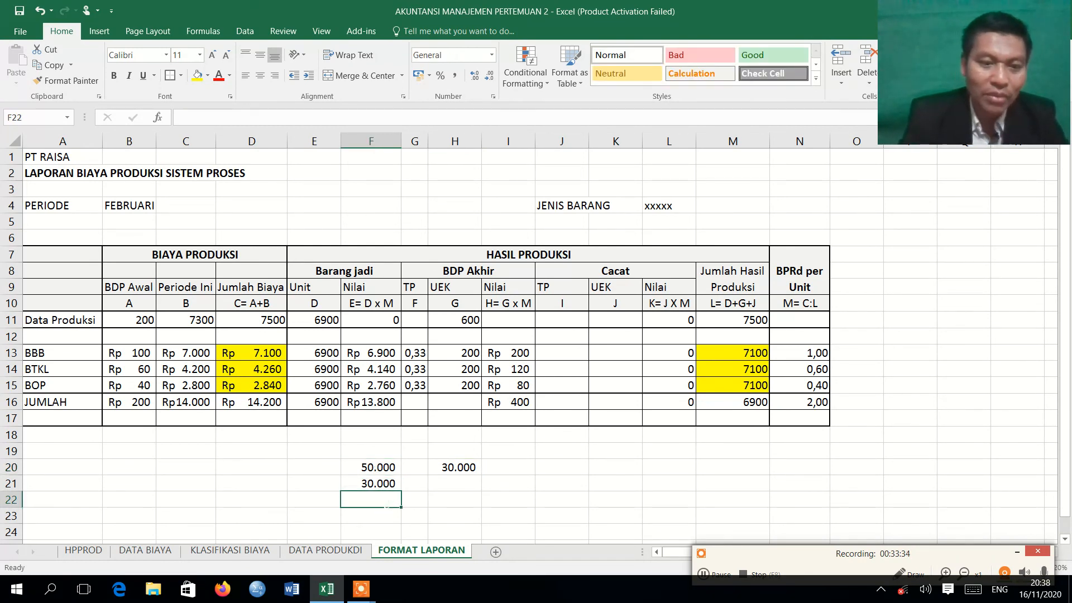
type("29900")
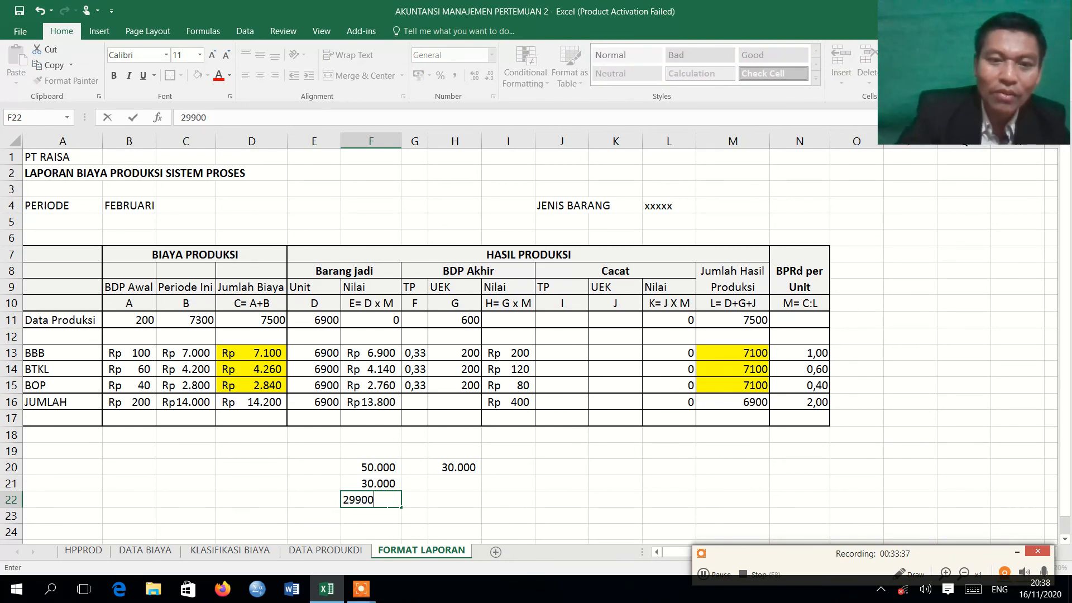
key("Return")
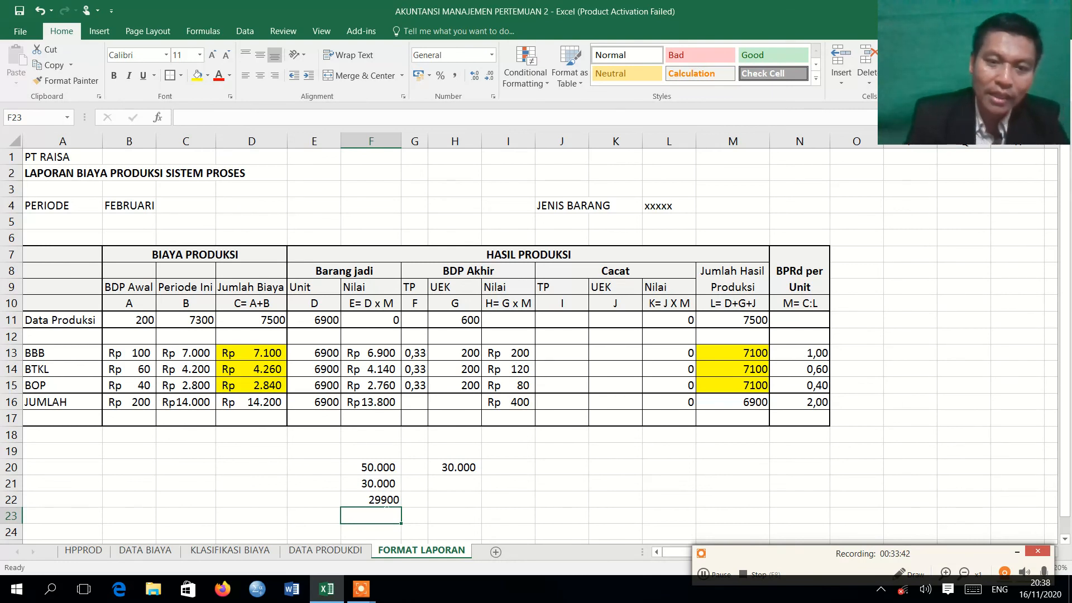
Compare the total finished-goods value in F16 with the example amounts in F21:F22
left_click(372, 501)
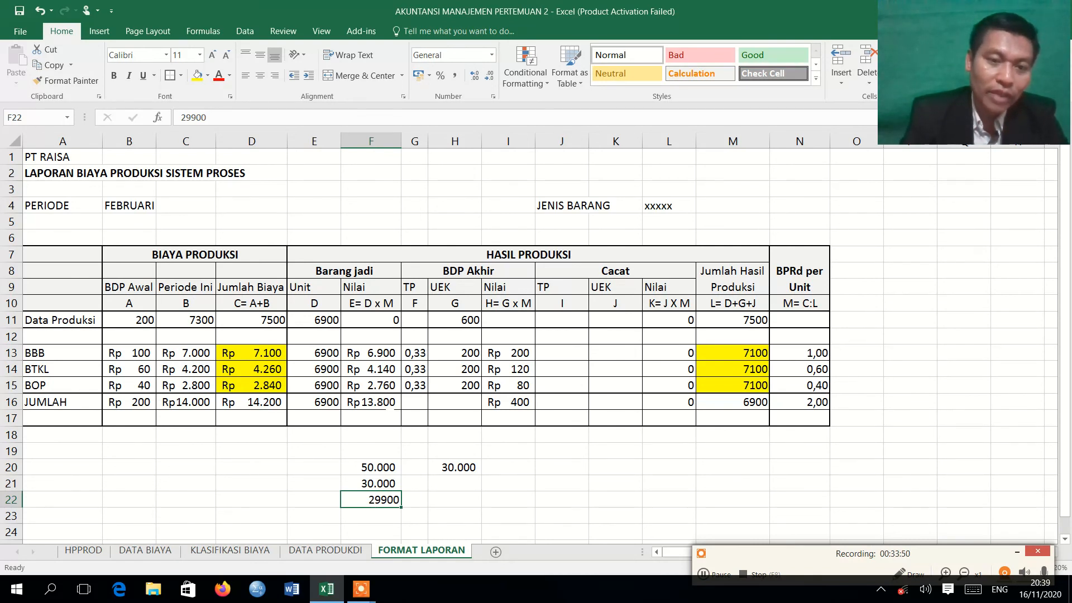
left_click(391, 407)
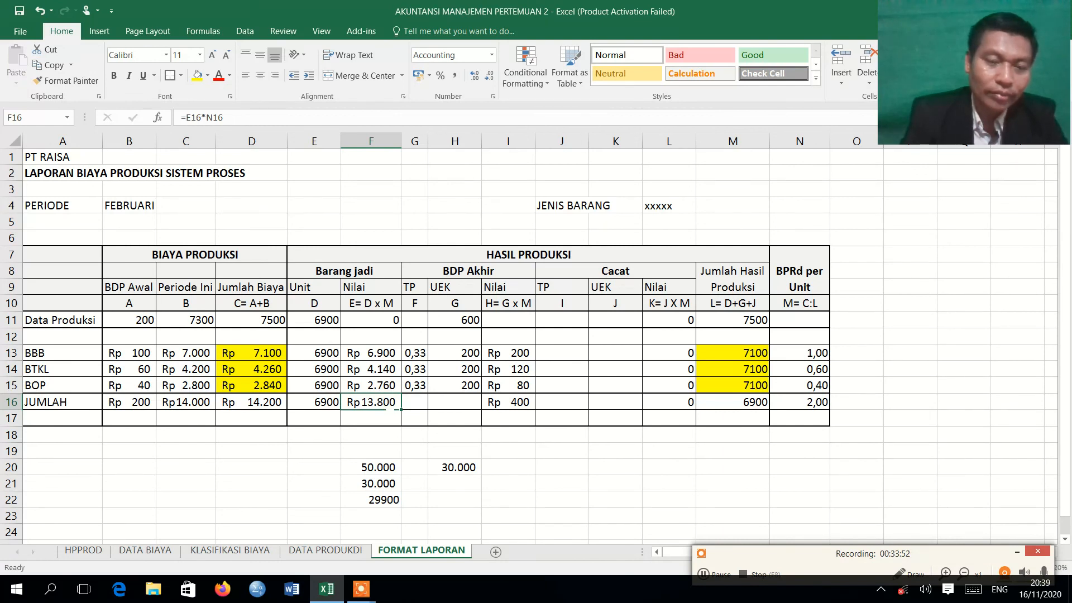
left_click_drag(387, 484, 397, 501)
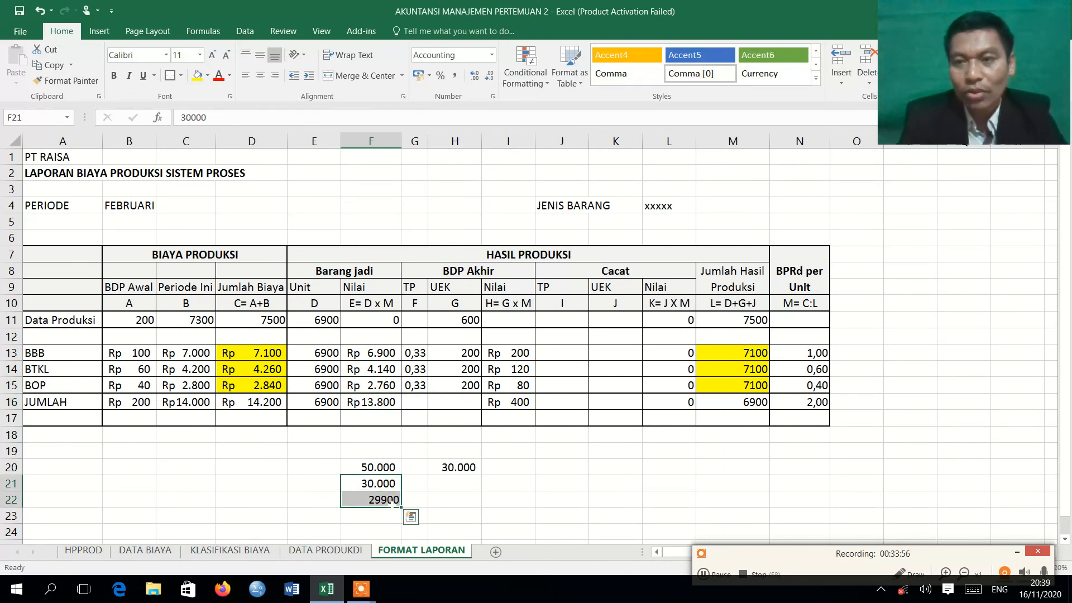
left_click(378, 484)
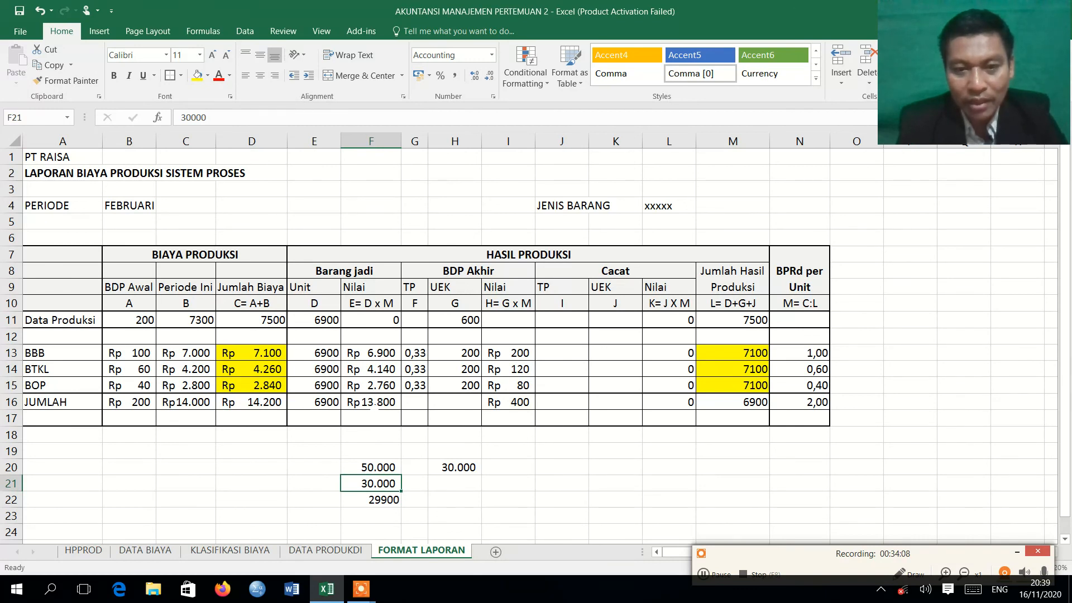
left_click(373, 408)
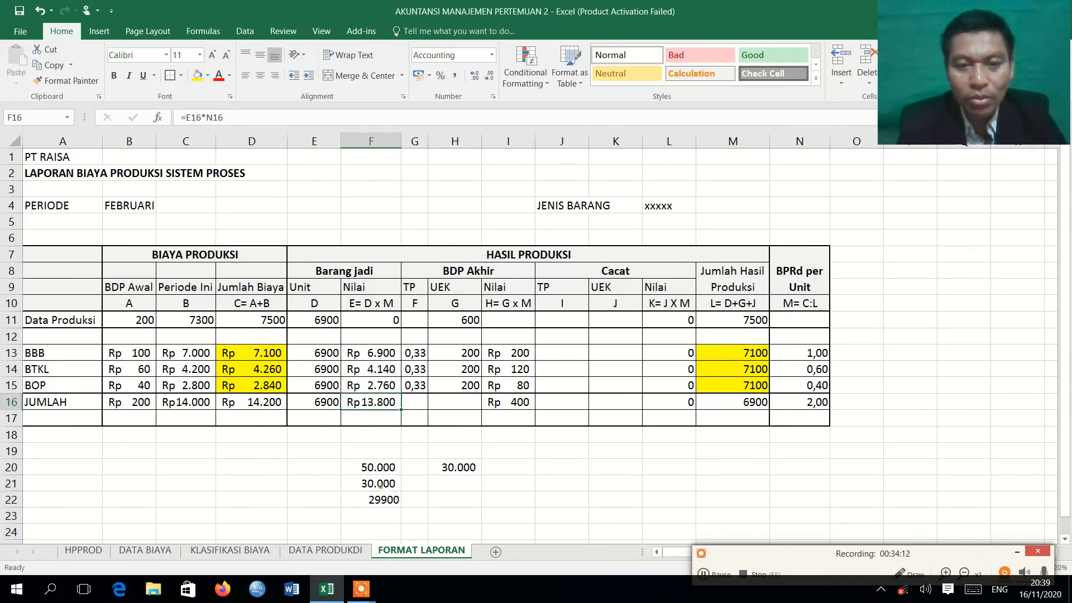
left_click(382, 485)
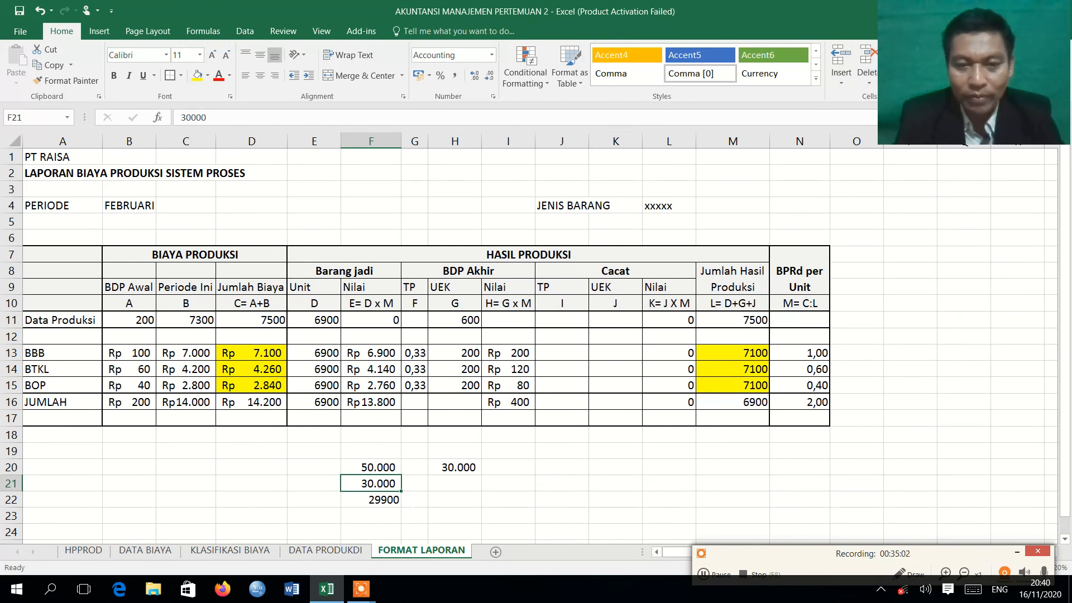
left_click(447, 483)
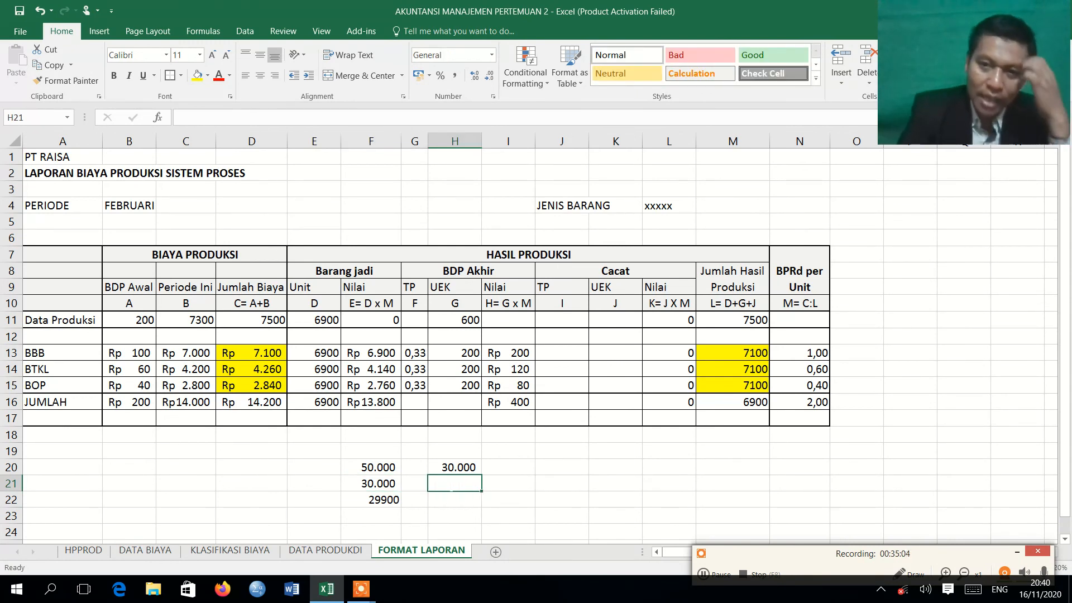
left_click_drag(786, 554, 782, 507)
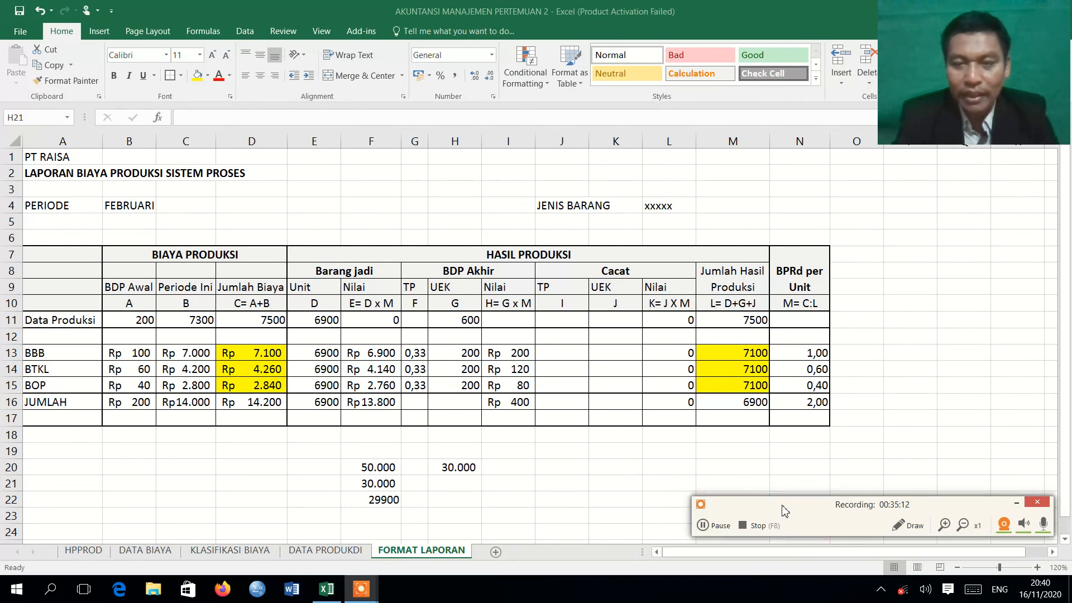